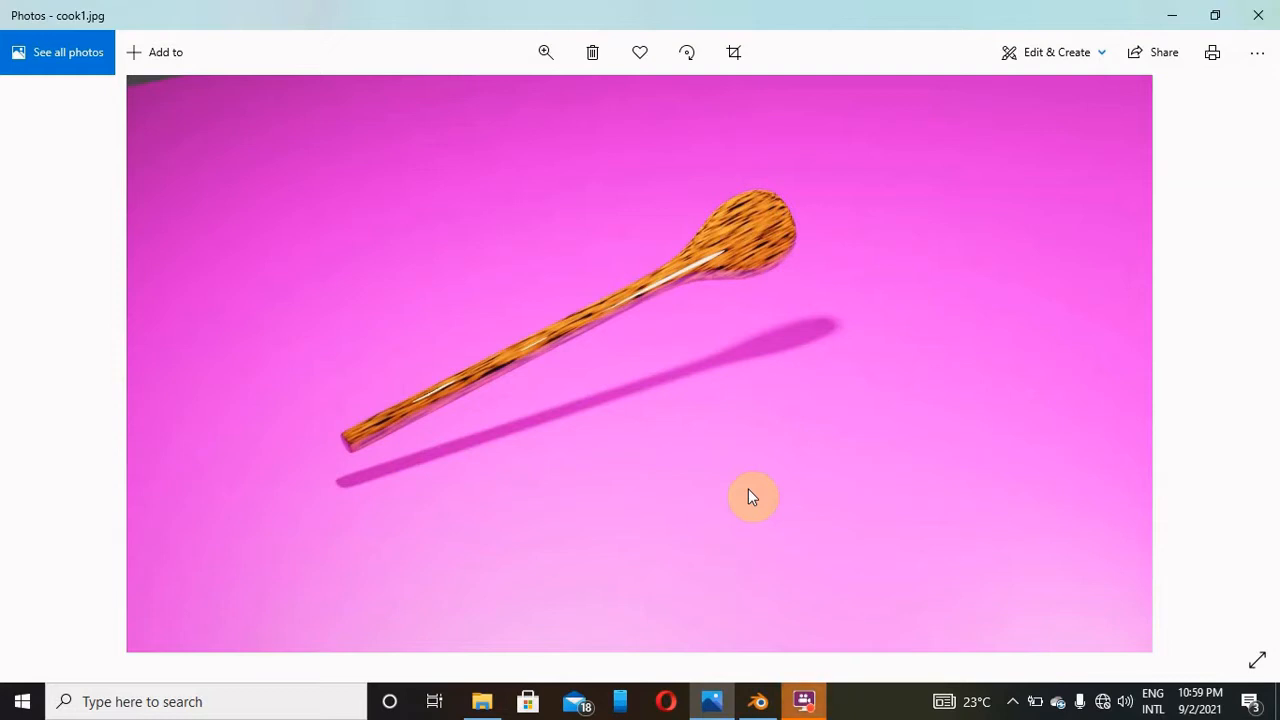
# Look through the reference pictures and the video clip of the wooden cooking stick
pyautogui.press('Right')
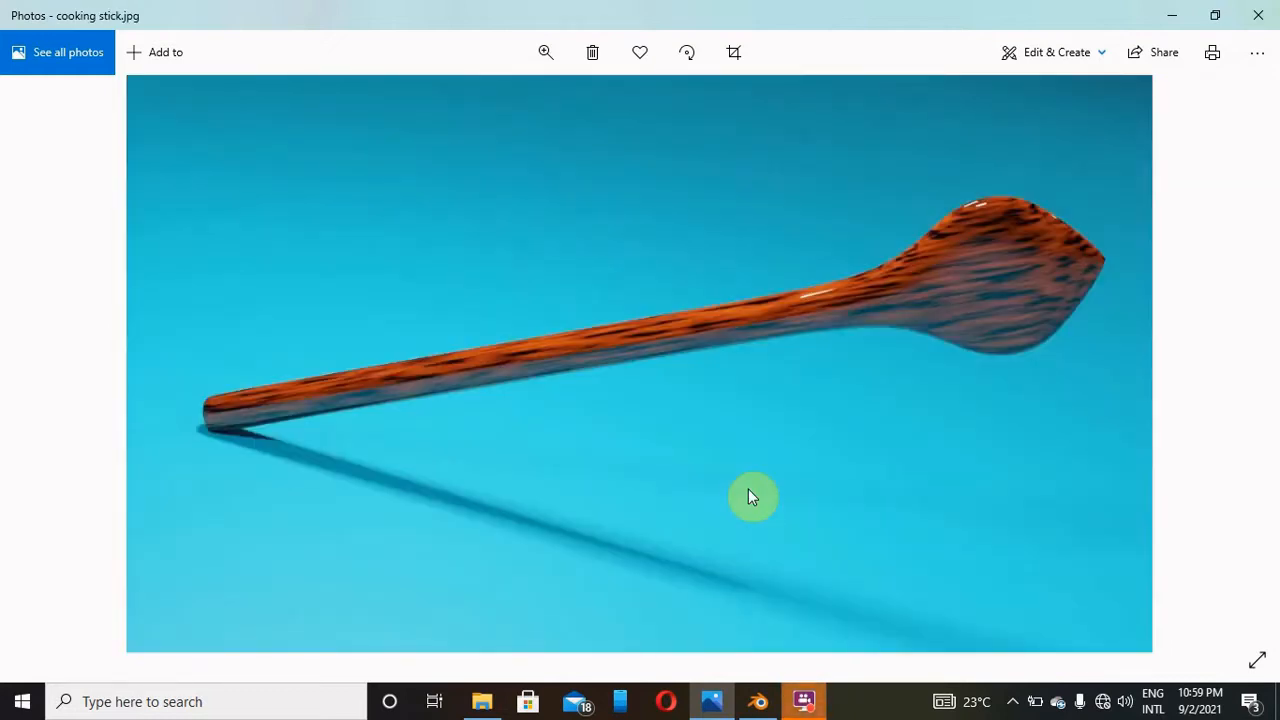
pyautogui.press('Right')
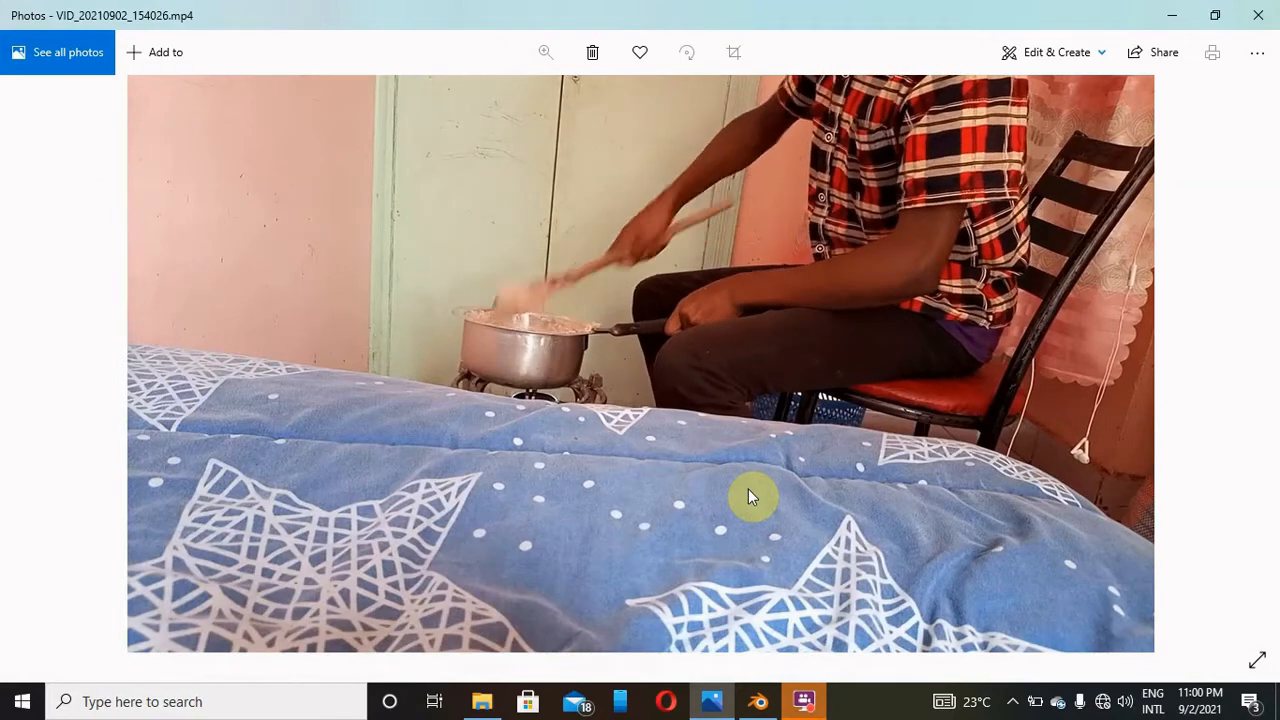
# Switch to Blender and delete the default cube and light from the scene
pyautogui.moveTo(757, 611)
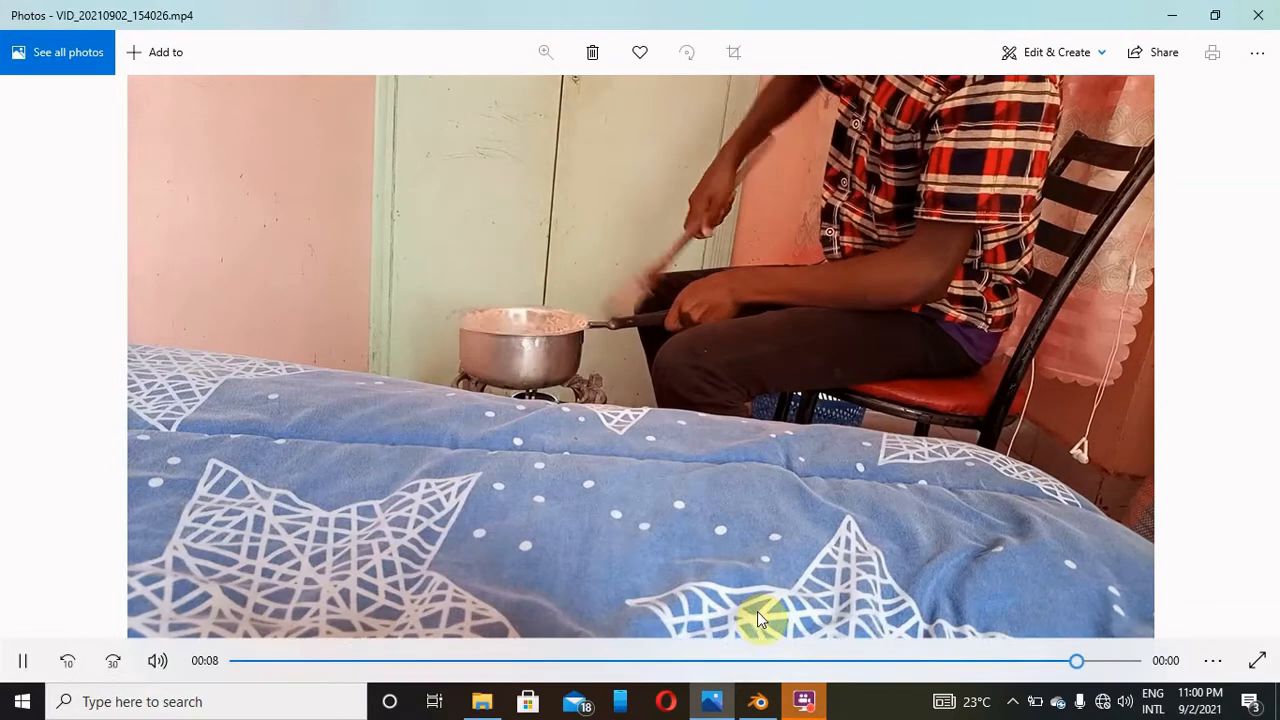
pyautogui.click(760, 700)
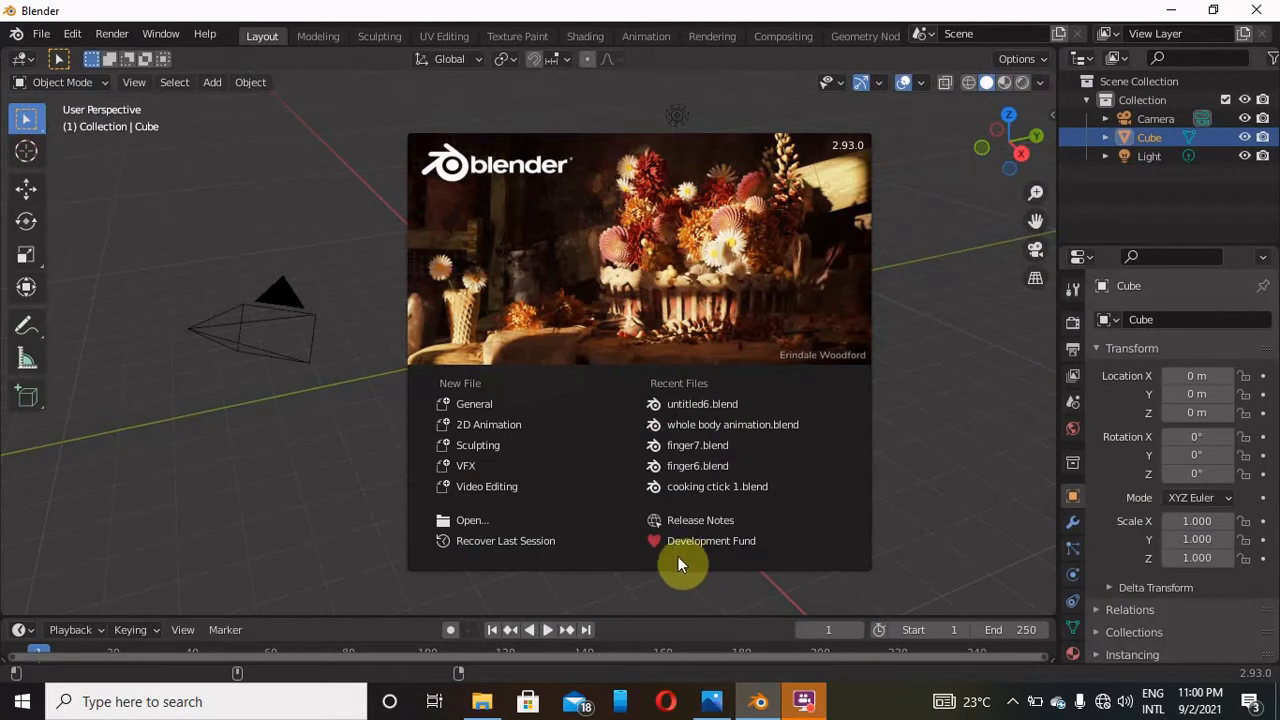
pyautogui.click(540, 404)
pyautogui.press('x')
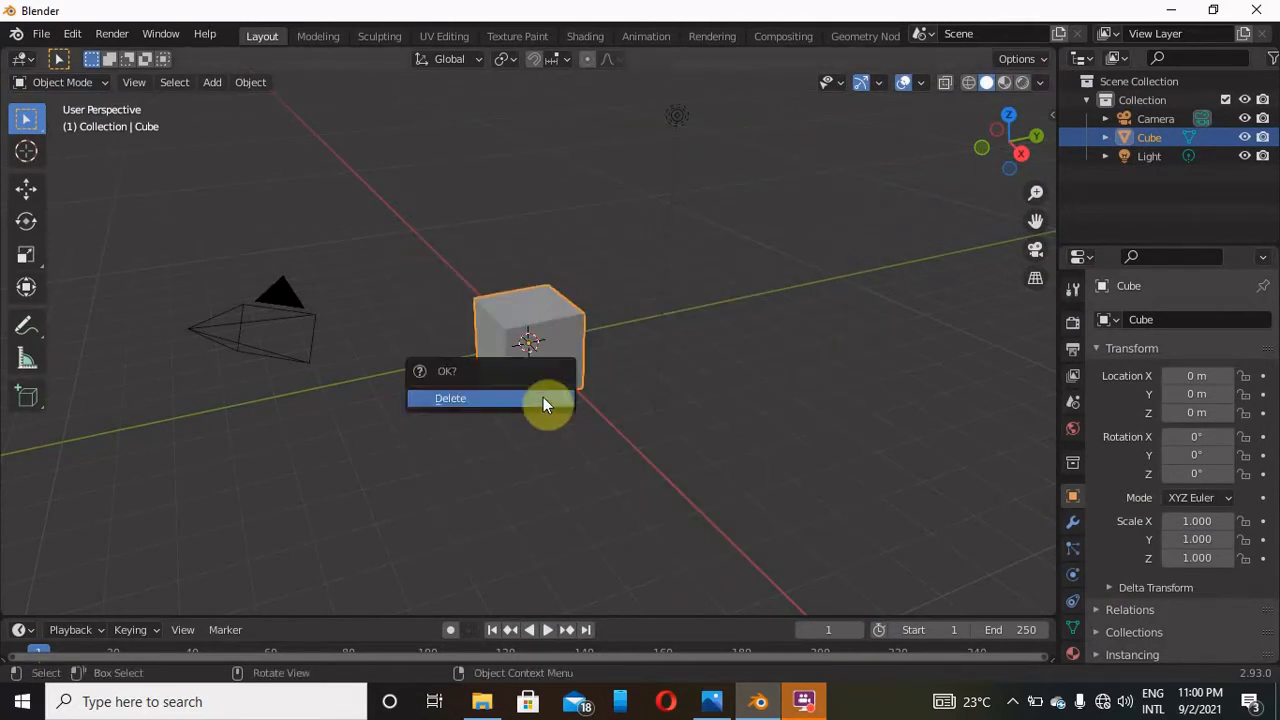
pyautogui.click(543, 396)
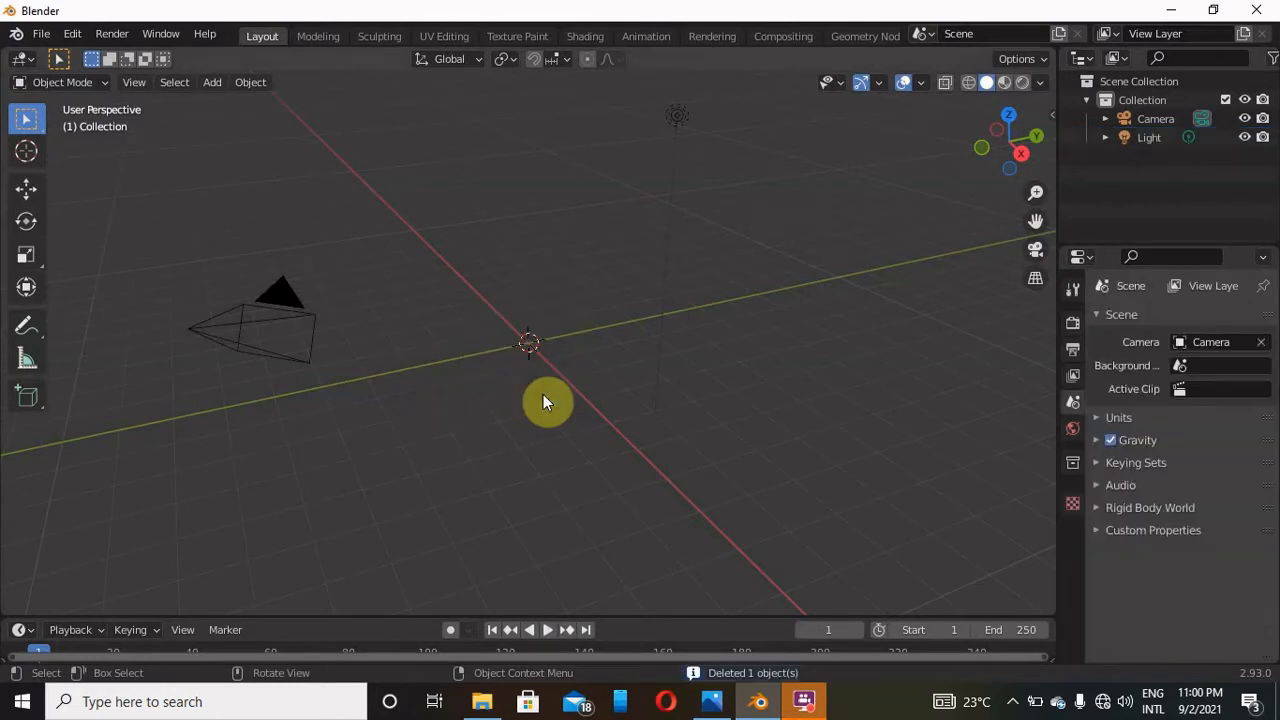
pyautogui.click(665, 240)
pyautogui.press('x')
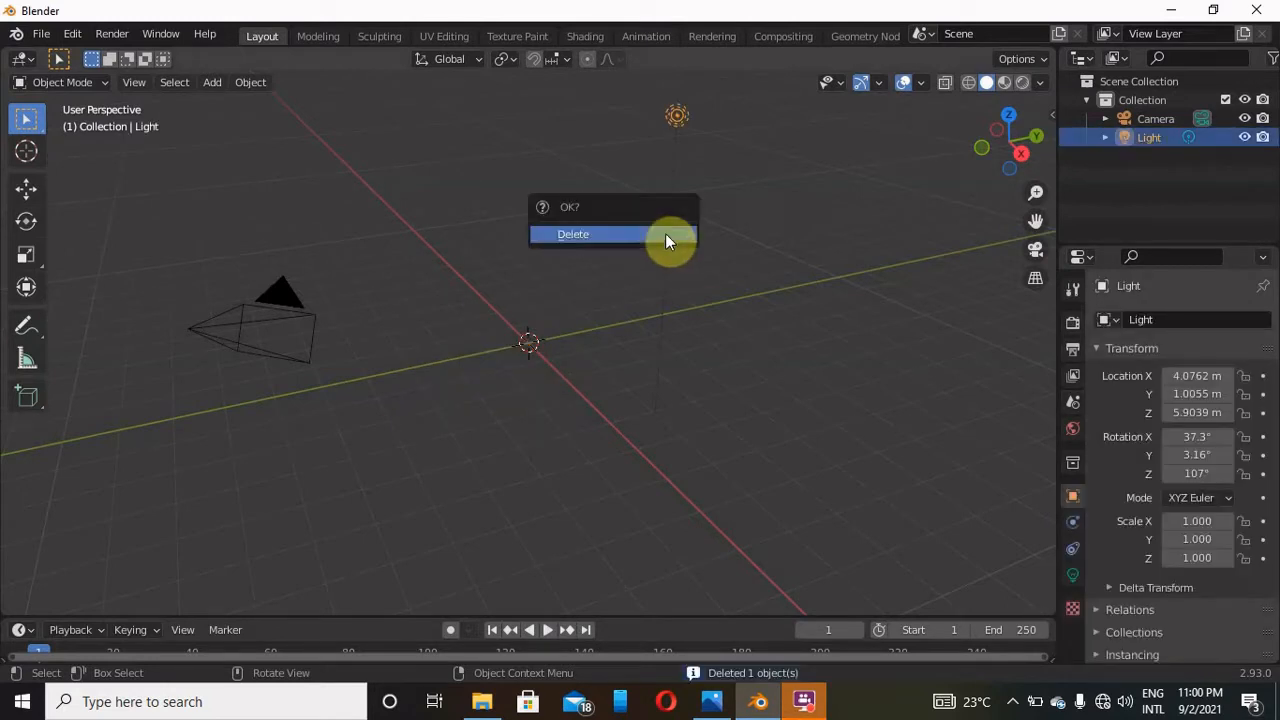
pyautogui.click(667, 235)
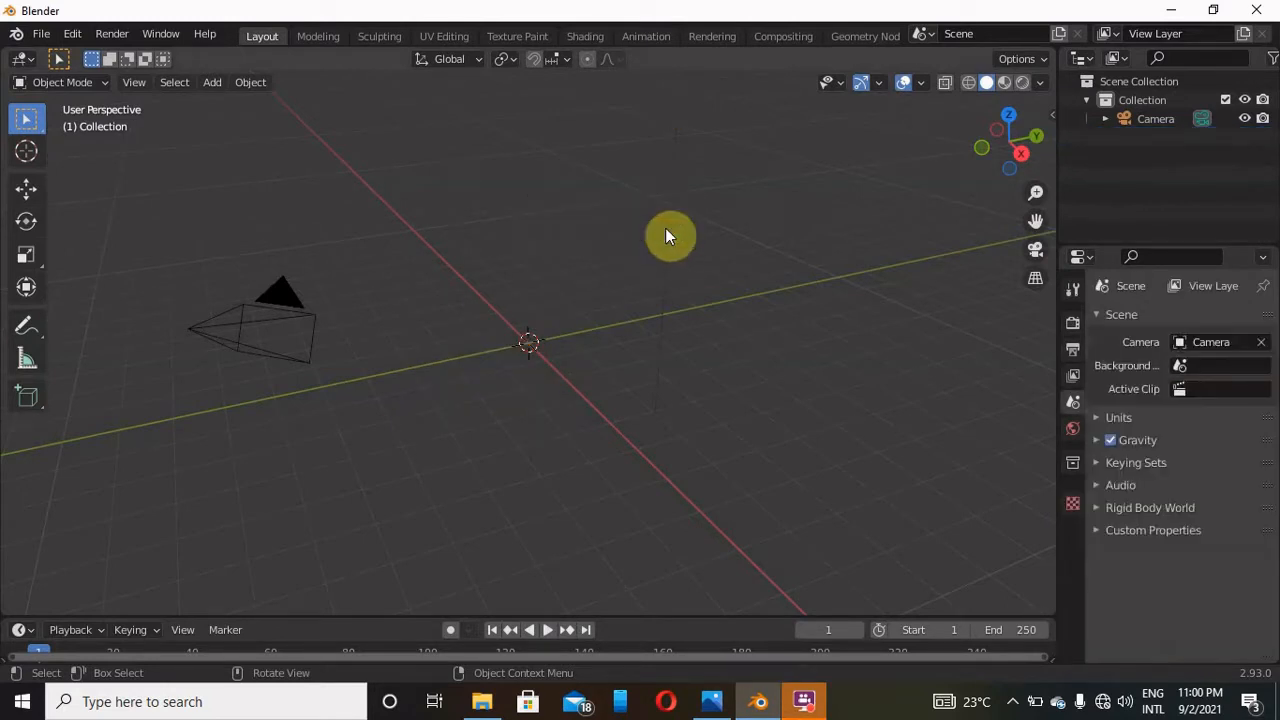
# Add a cylinder mesh to the scene
pyautogui.click(202, 85)
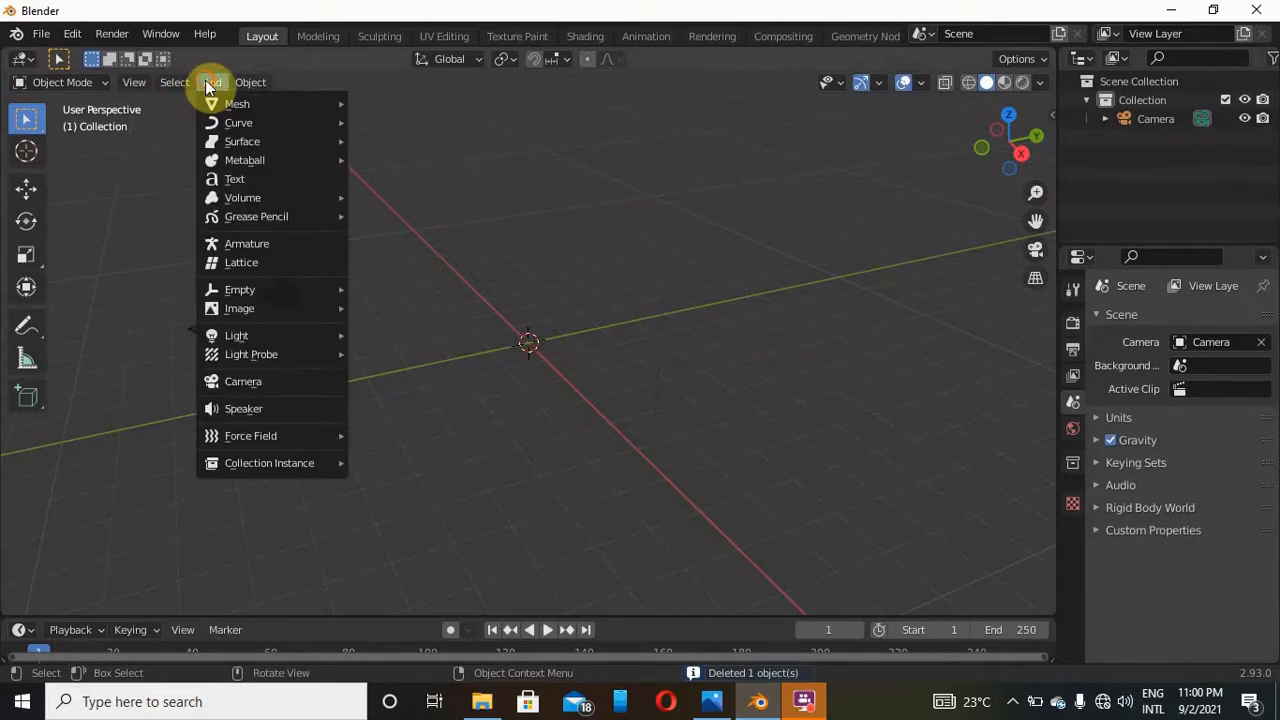
pyautogui.moveTo(236, 103)
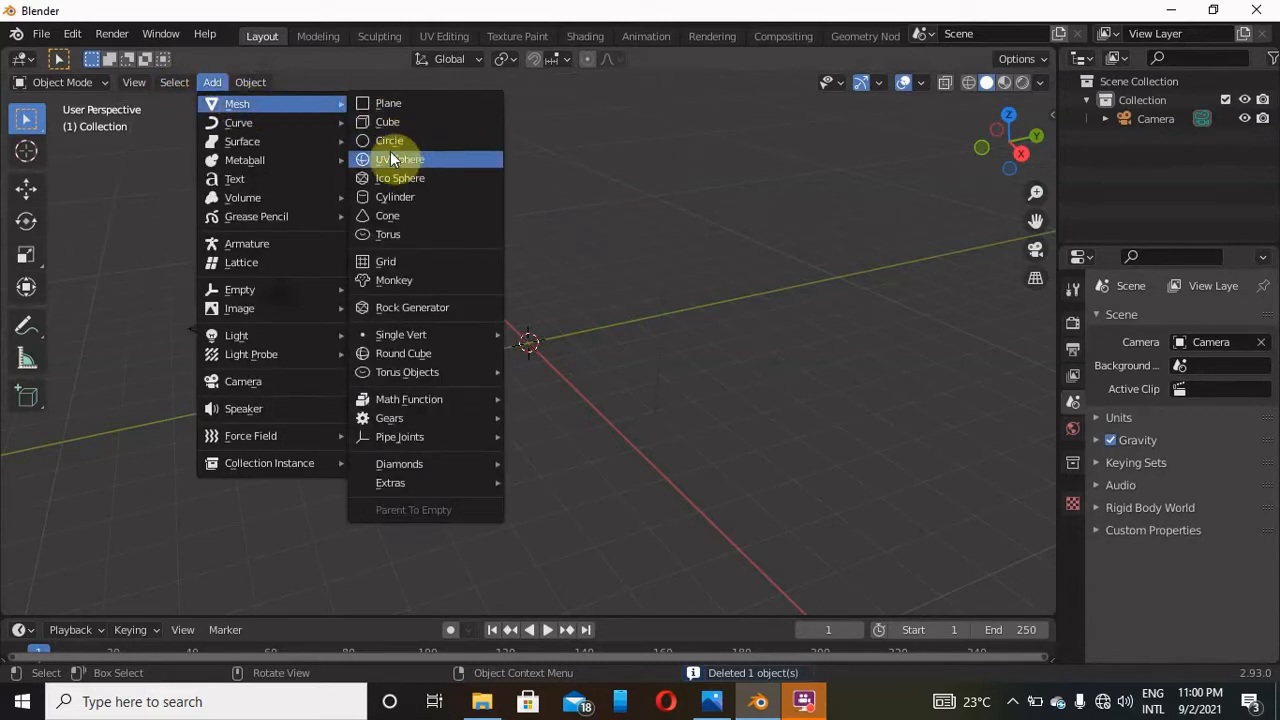
pyautogui.click(395, 197)
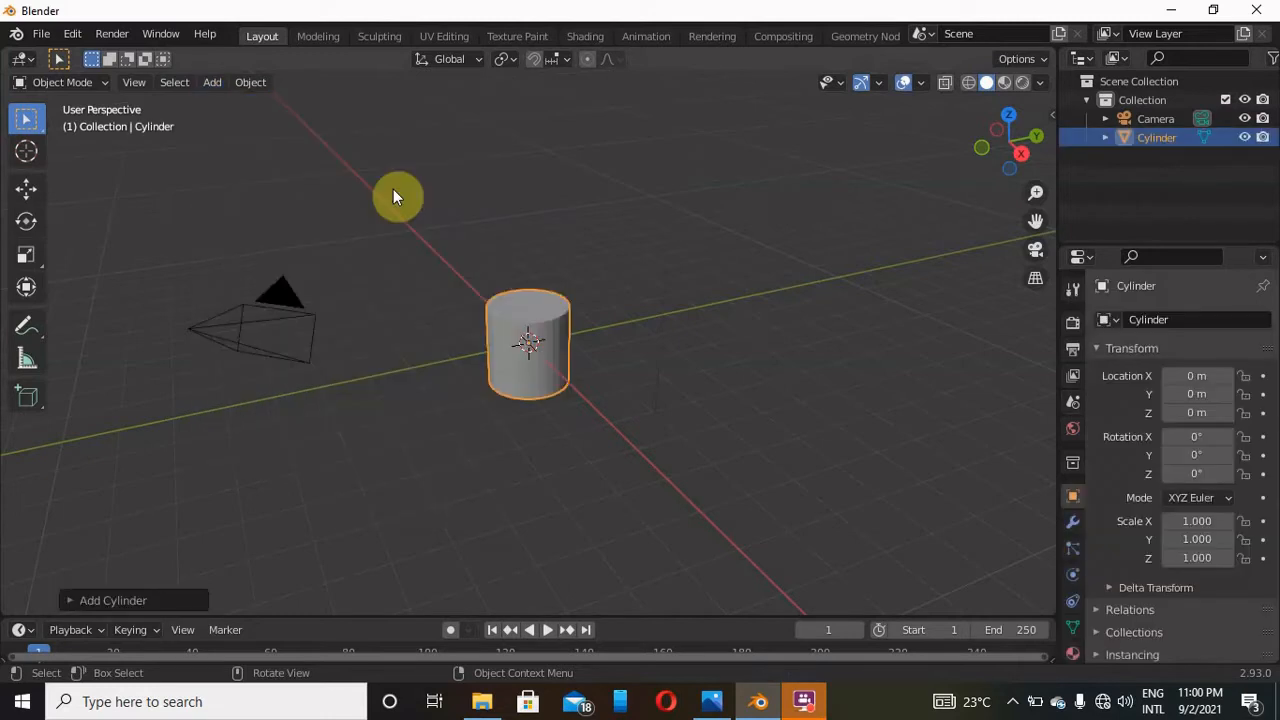
# Set the cylinder's dimensions to 0.05 m in X, 0.05 m in Y and 0.7 m in Z
pyautogui.press('n')
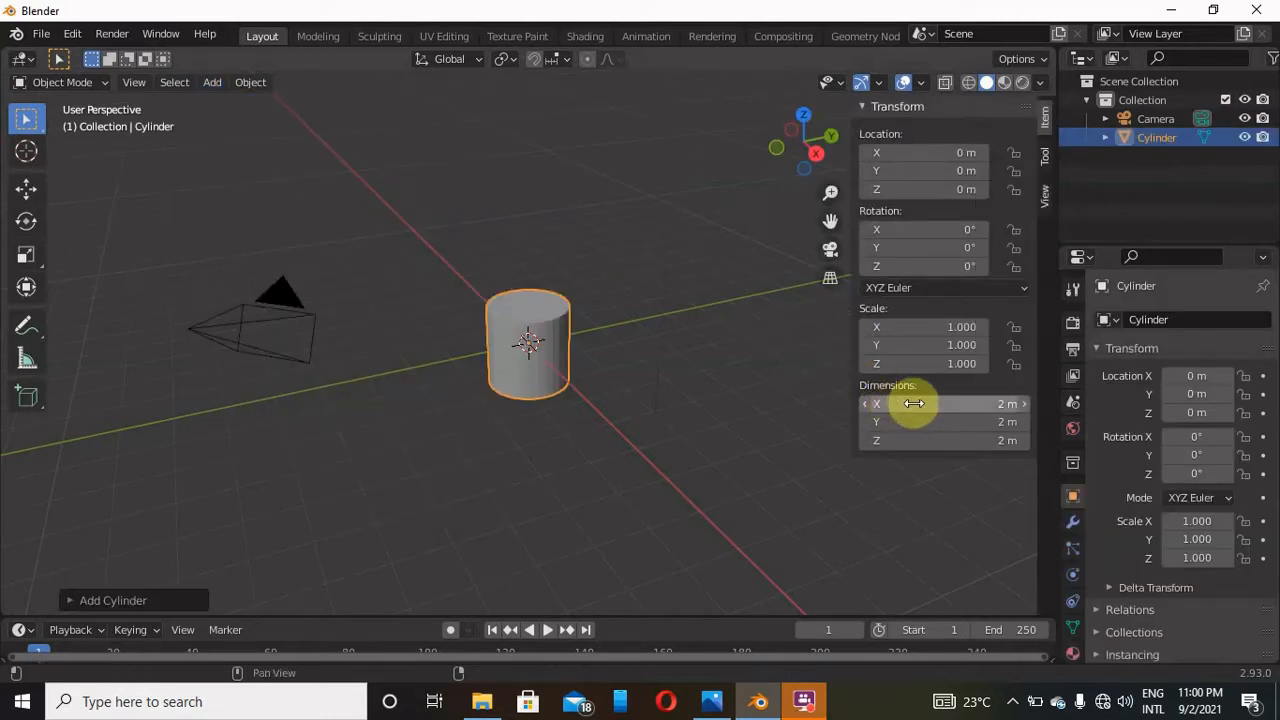
pyautogui.click(910, 404)
pyautogui.press('BackSpace')
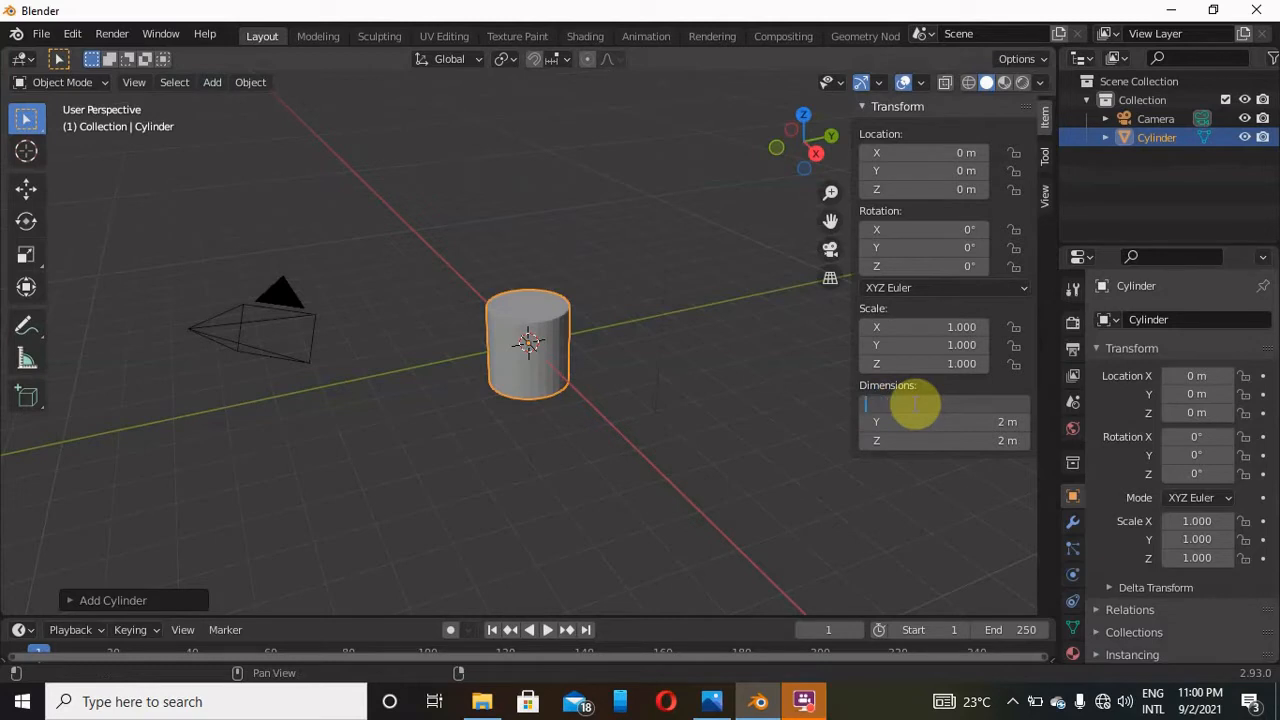
pyautogui.write('0.05')
pyautogui.press('Return')
pyautogui.click(1017, 422)
pyautogui.write('0')
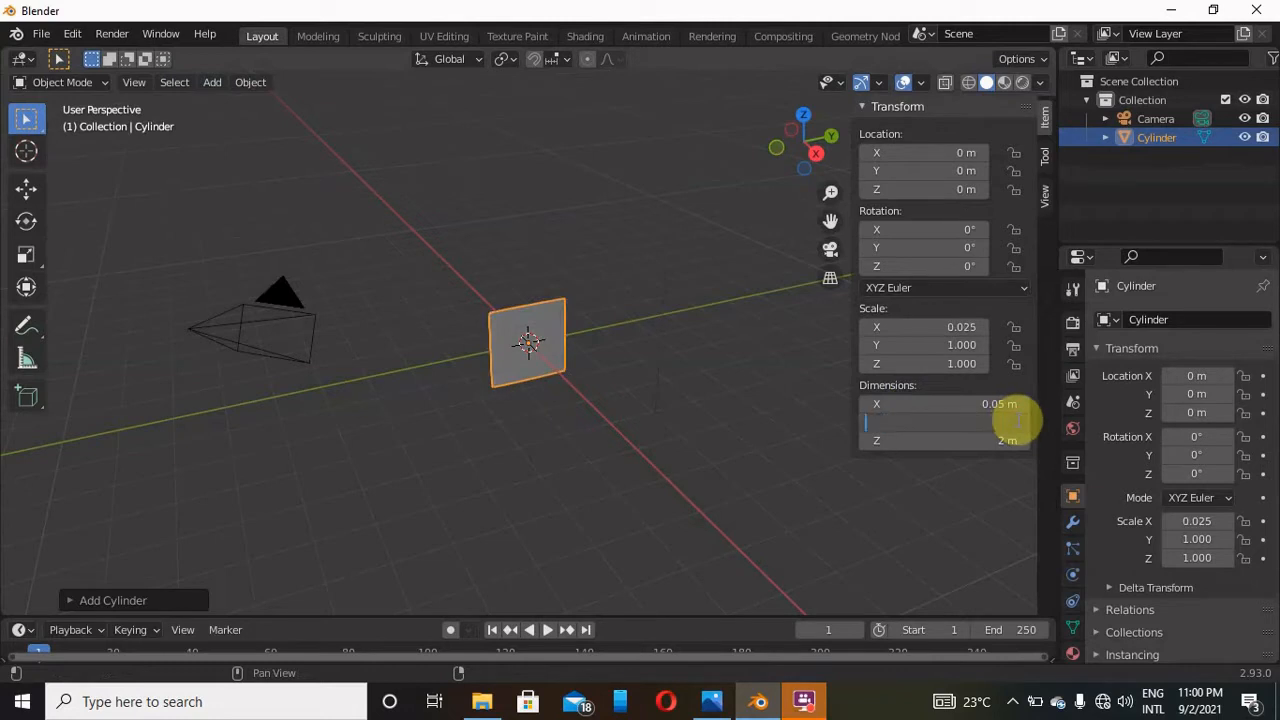
pyautogui.write('.05')
pyautogui.press('Return')
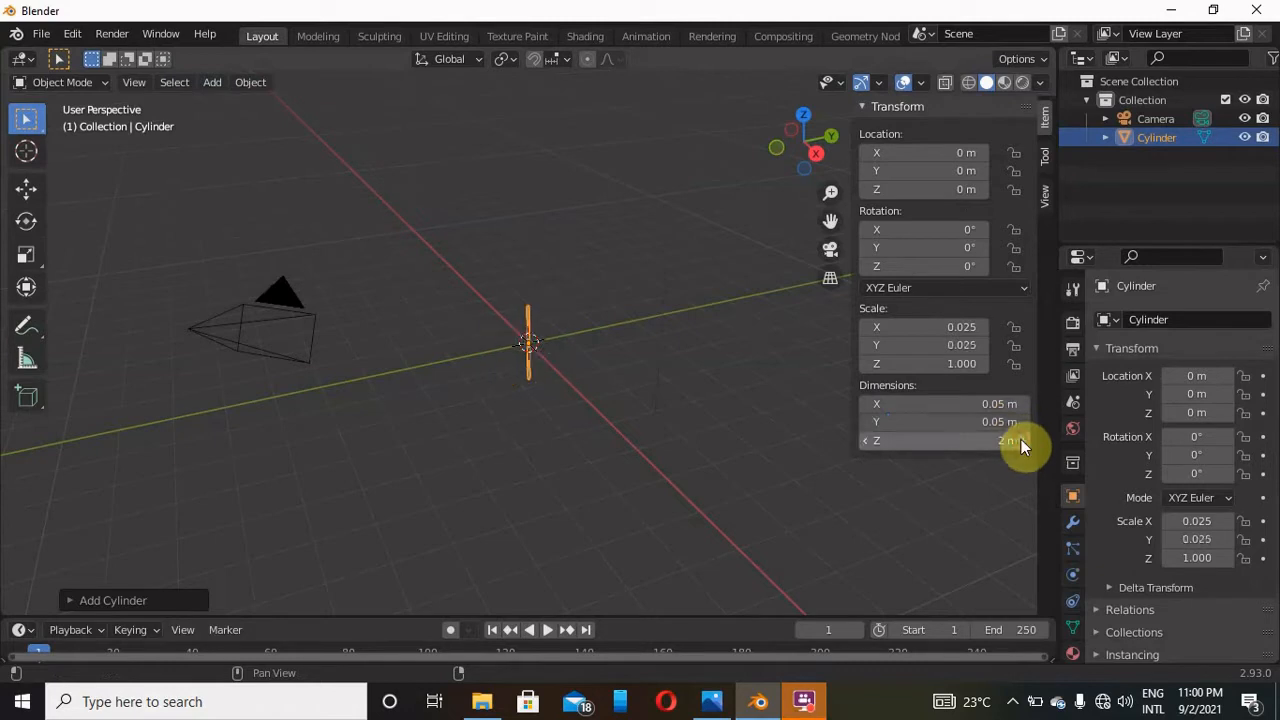
pyautogui.click(1008, 440)
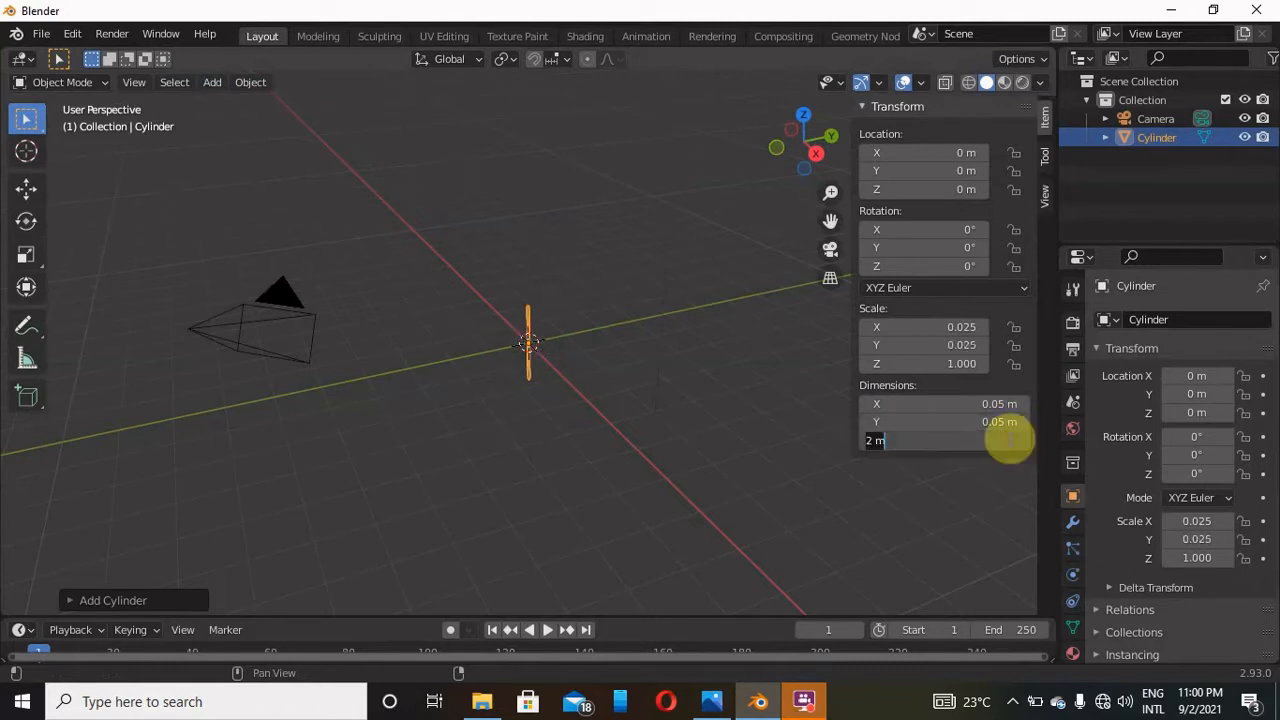
pyautogui.write('0.7')
pyautogui.press('Return')
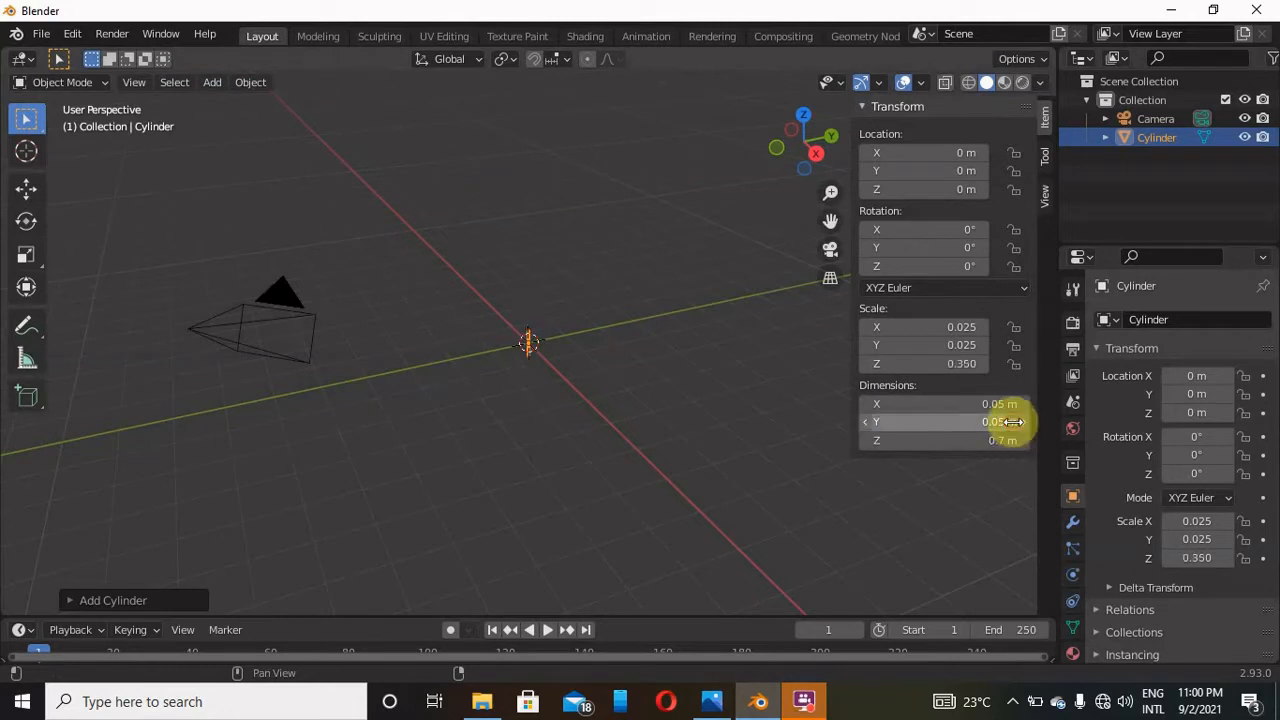
# Rotate the cylinder by -90° in the front orthographic view so it lies horizontally along the X axis
pyautogui.press('KP_Decimal')
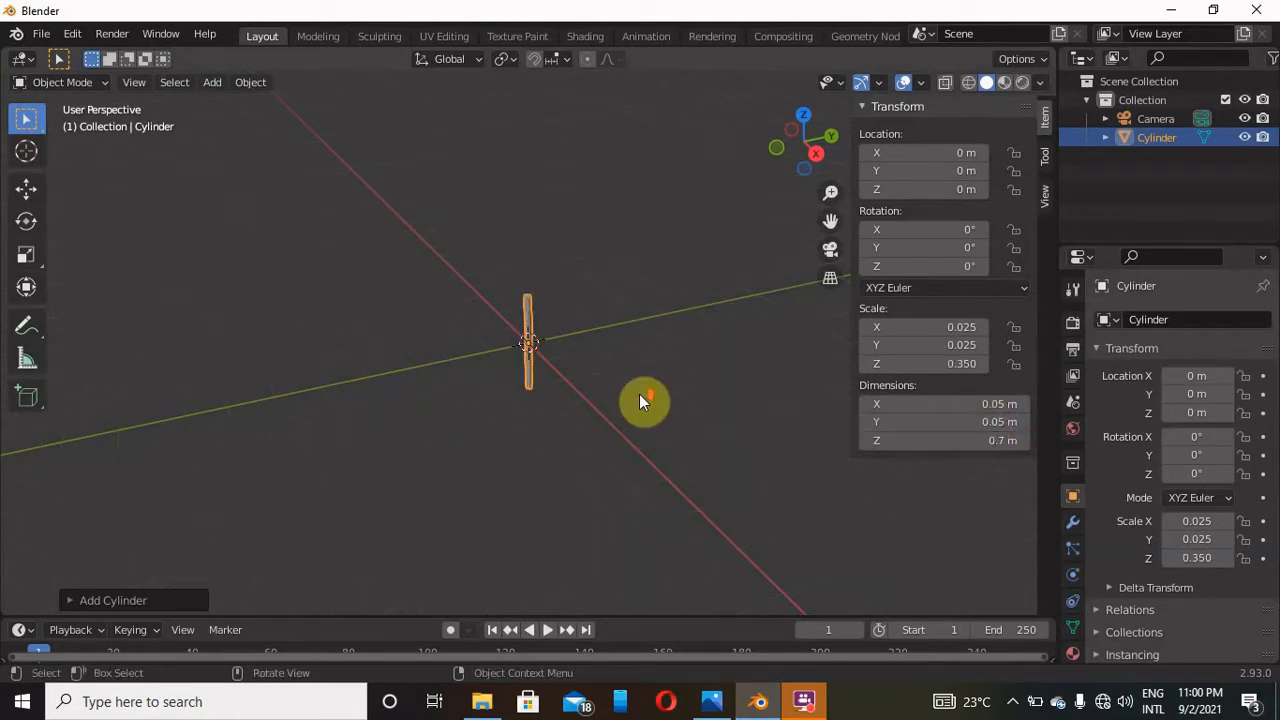
pyautogui.scroll(3, 641, 399)
pyautogui.scroll(-5, 641, 399)
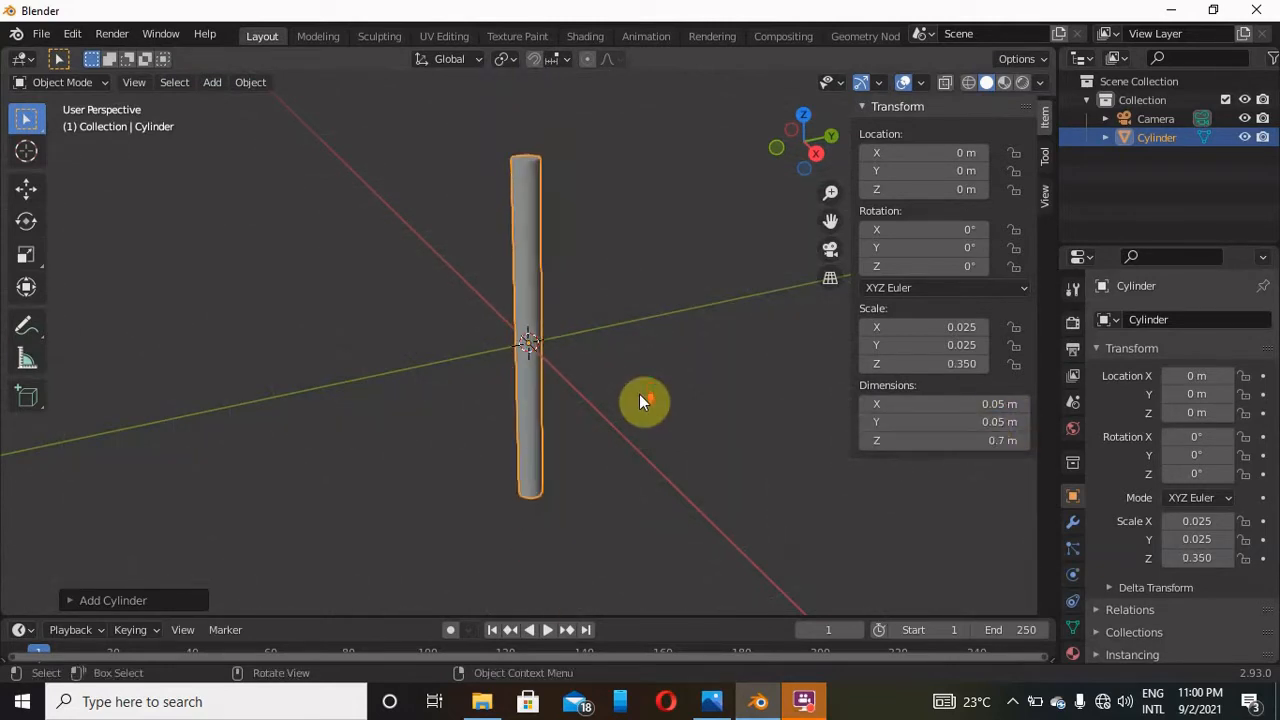
pyautogui.click(776, 143)
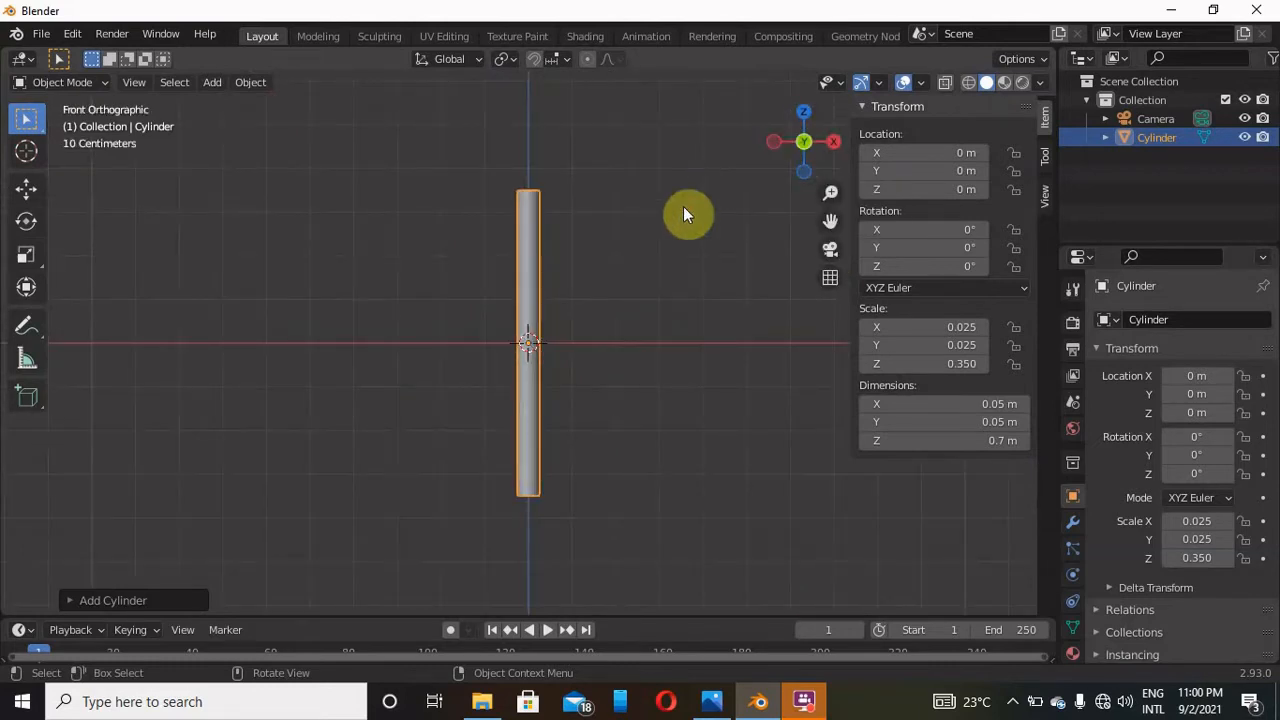
pyautogui.write('r')
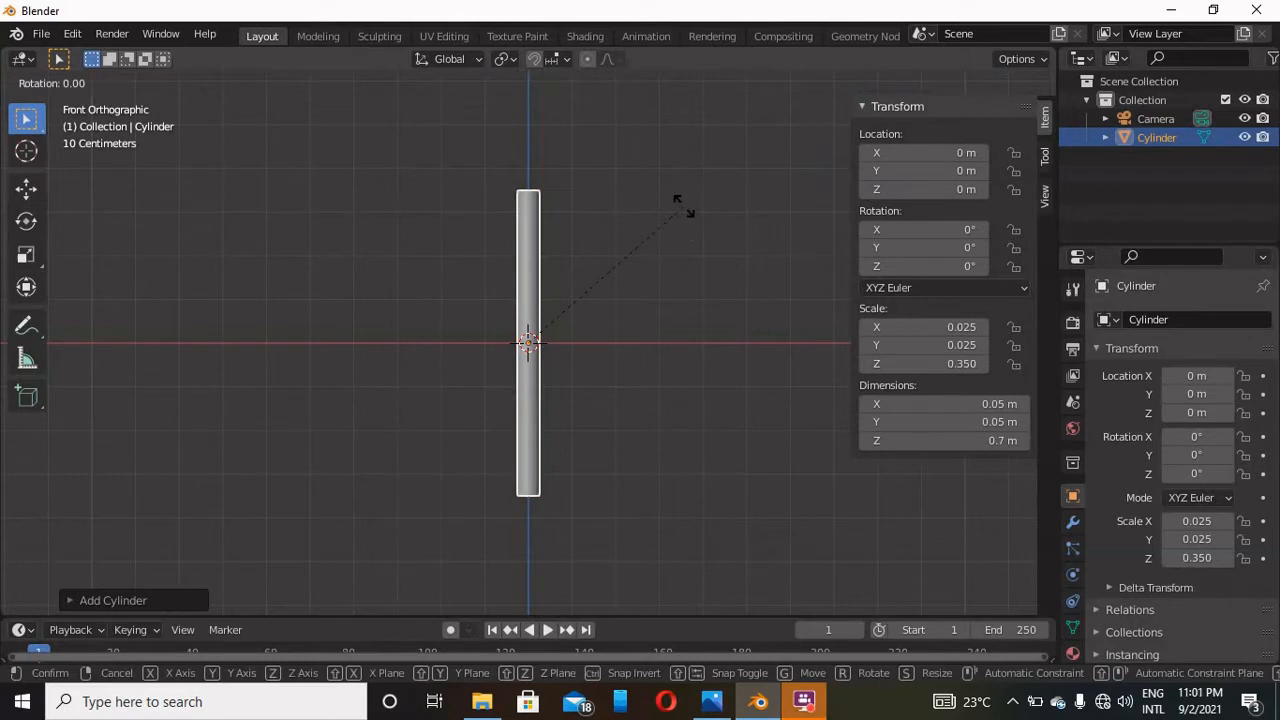
pyautogui.write('90-')
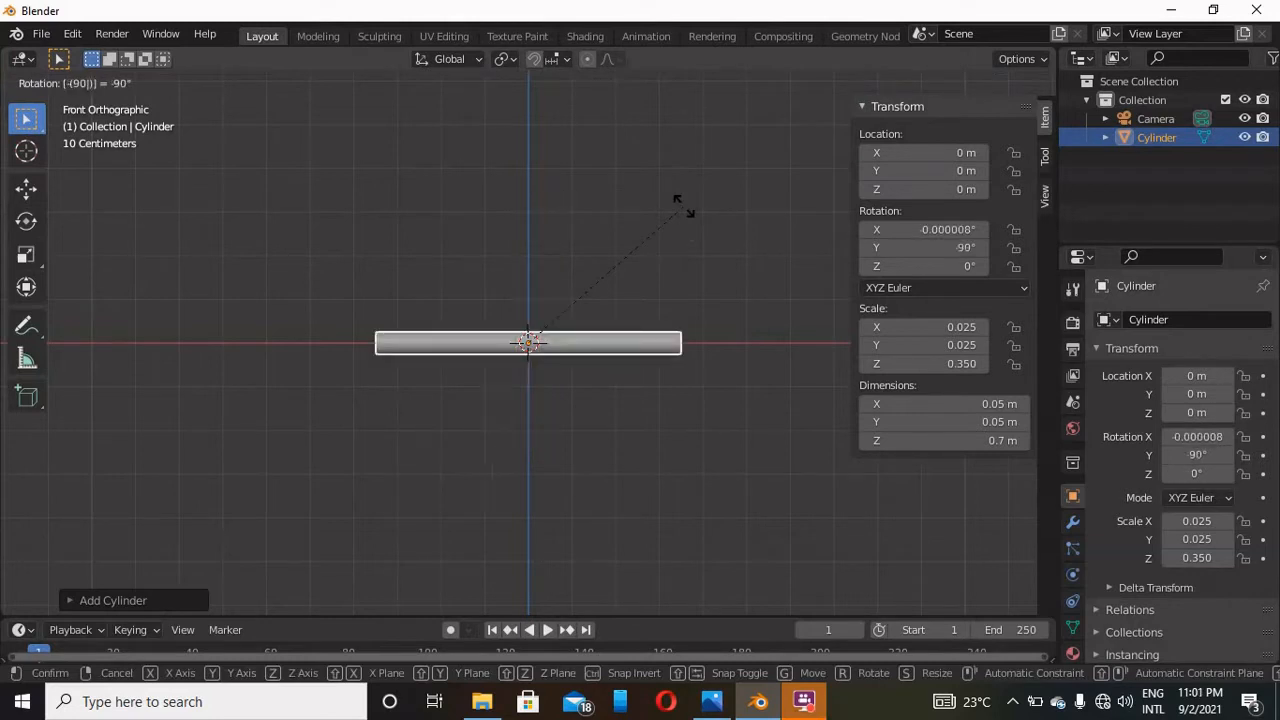
pyautogui.click(683, 206)
# Raise the cylinder about 0.088 m along the global Z axis
pyautogui.press('g')
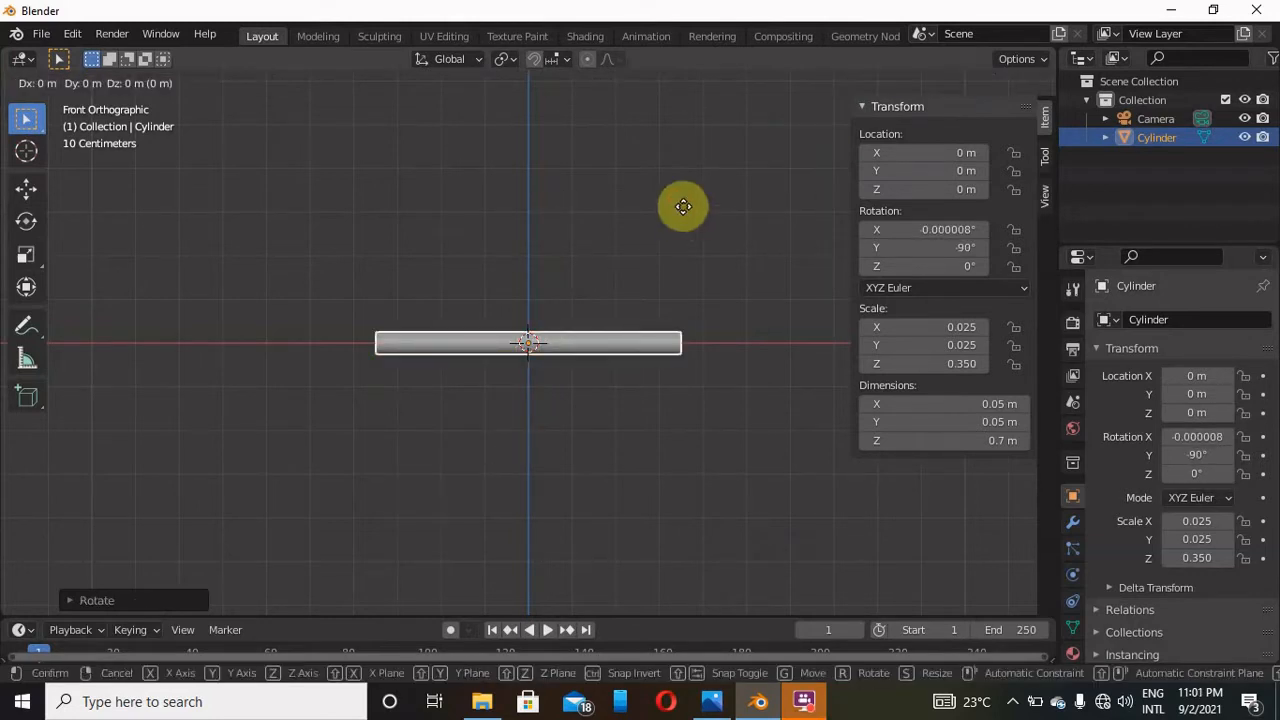
pyautogui.press('z')
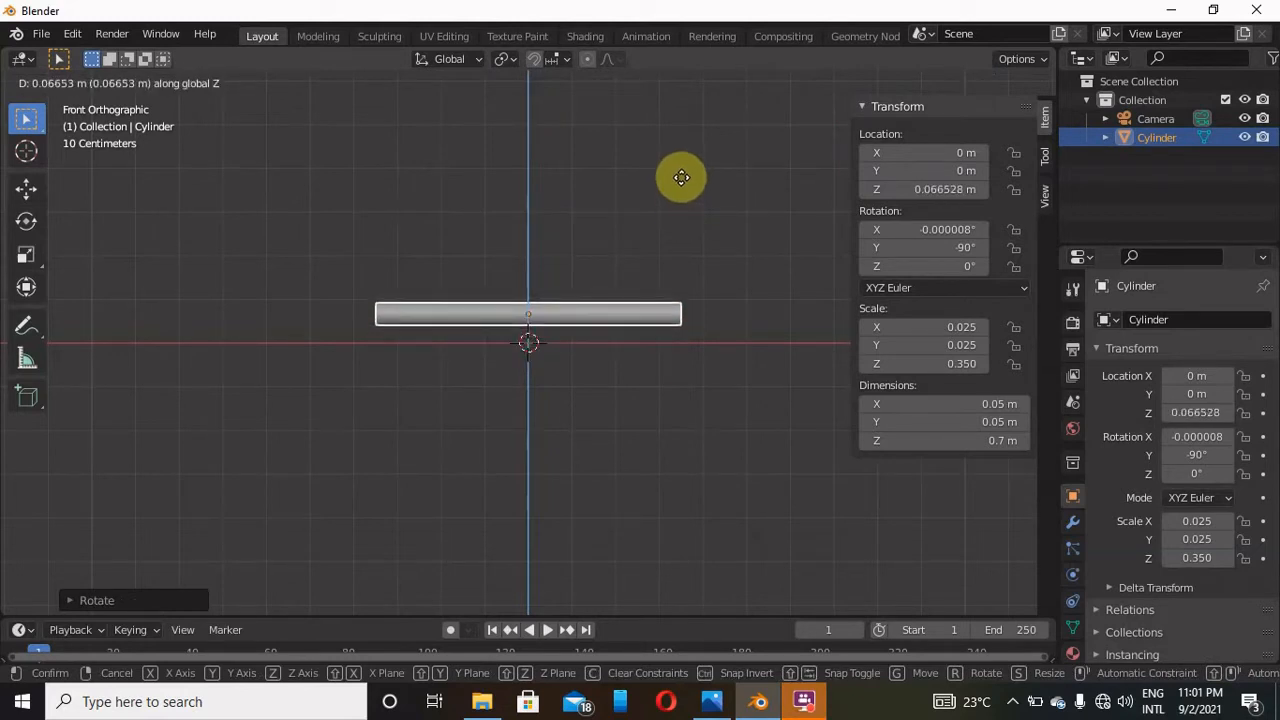
pyautogui.click(684, 173)
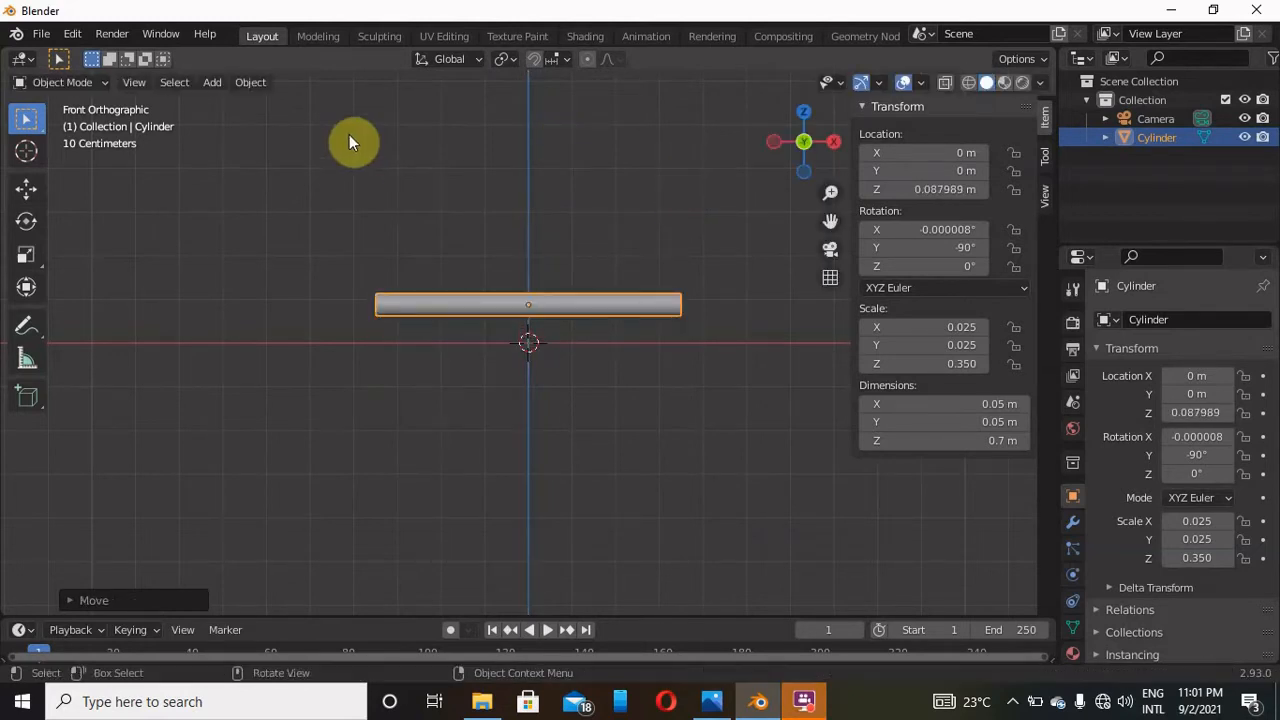
# In Edit Mode with face selection, extrude the cylinder's end face on the negative X side slightly outward, to about 1.037 m in local Z
pyautogui.press('Tab')
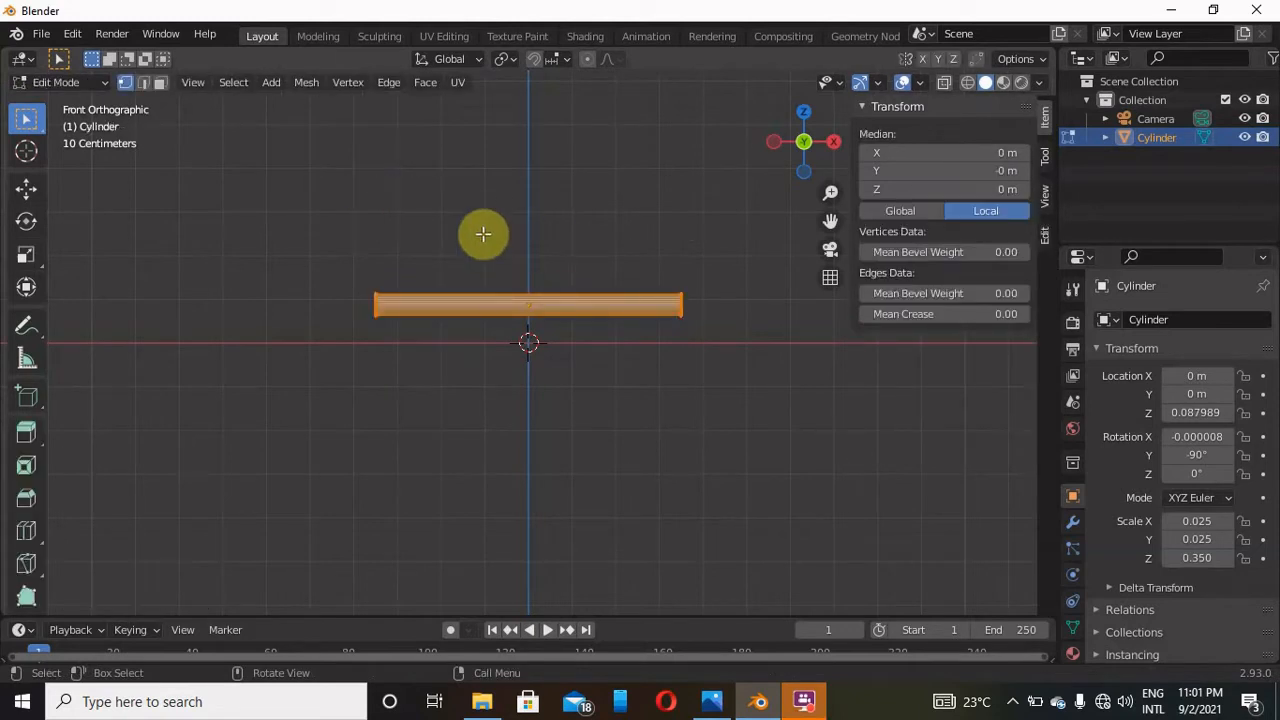
pyautogui.click(161, 82)
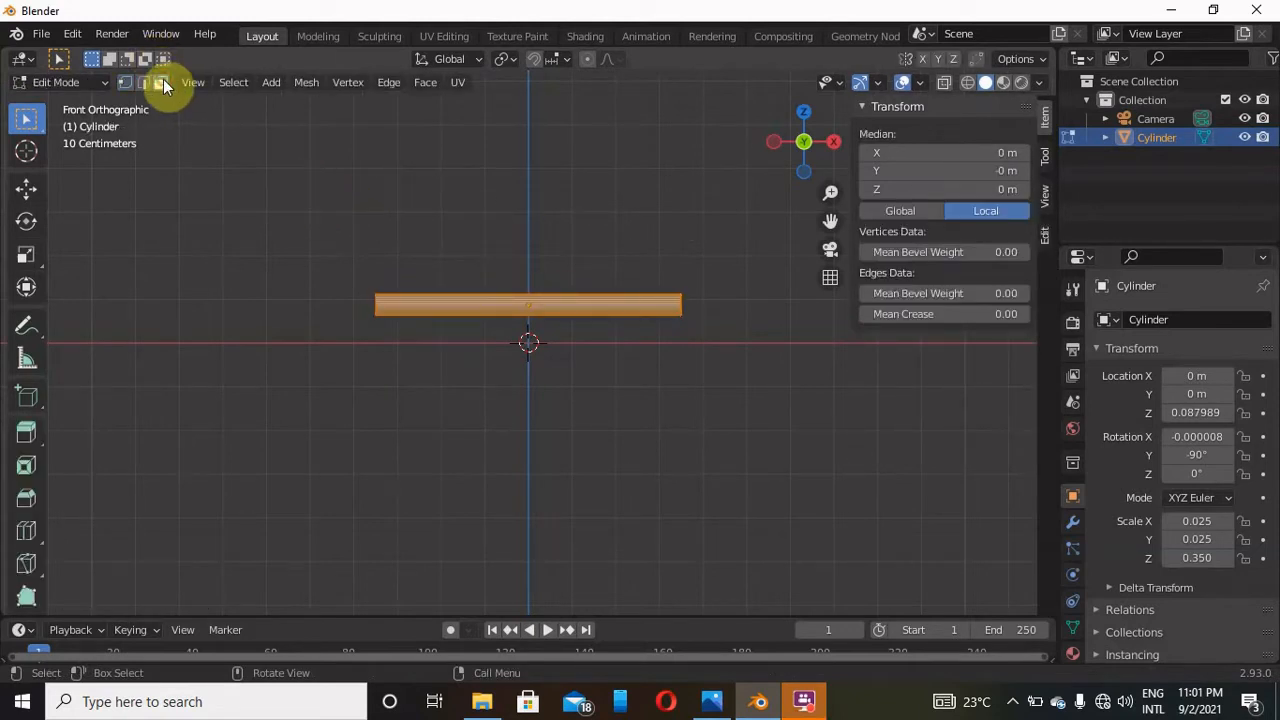
pyautogui.moveTo(795, 139); pyautogui.dragTo(765, 148)
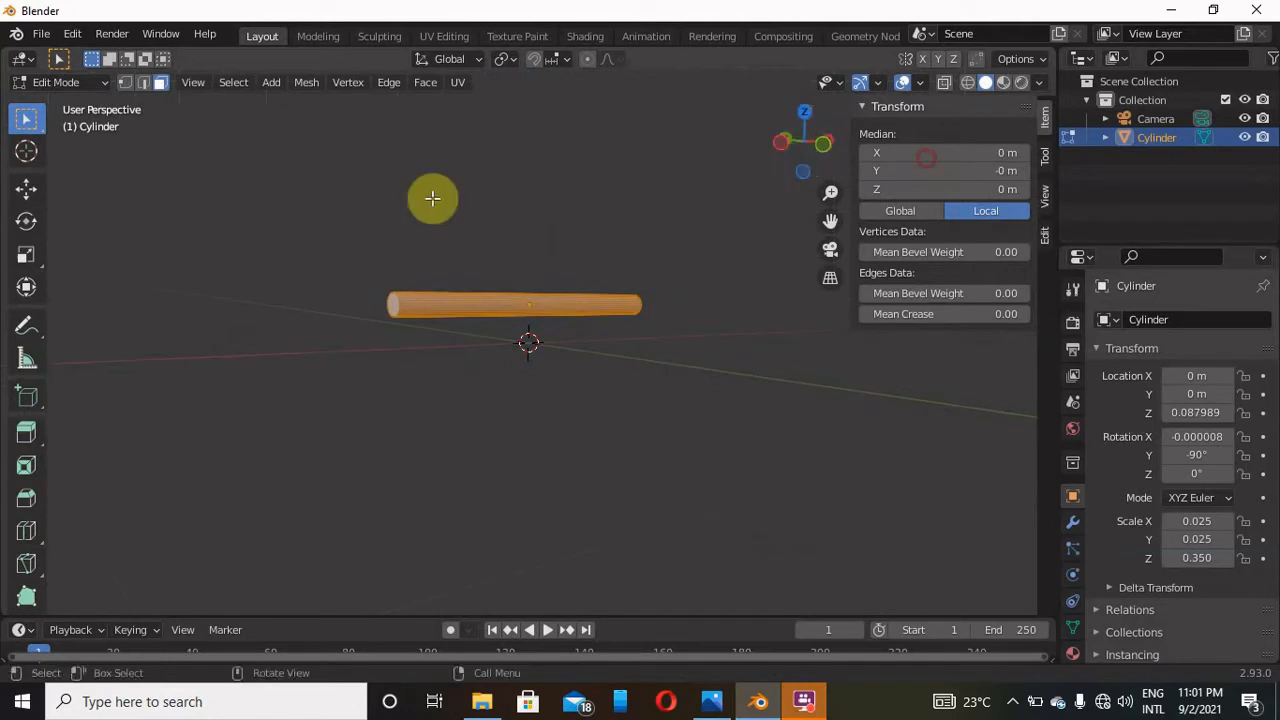
pyautogui.click(391, 300)
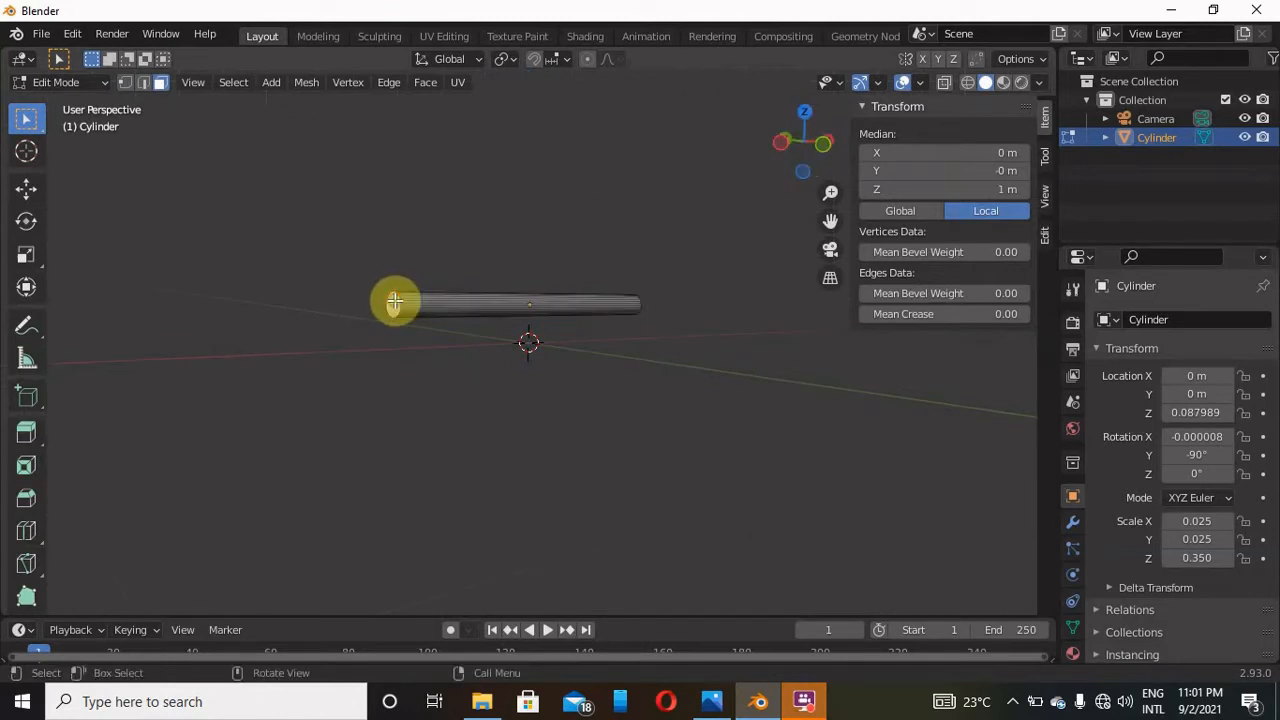
pyautogui.click(815, 141)
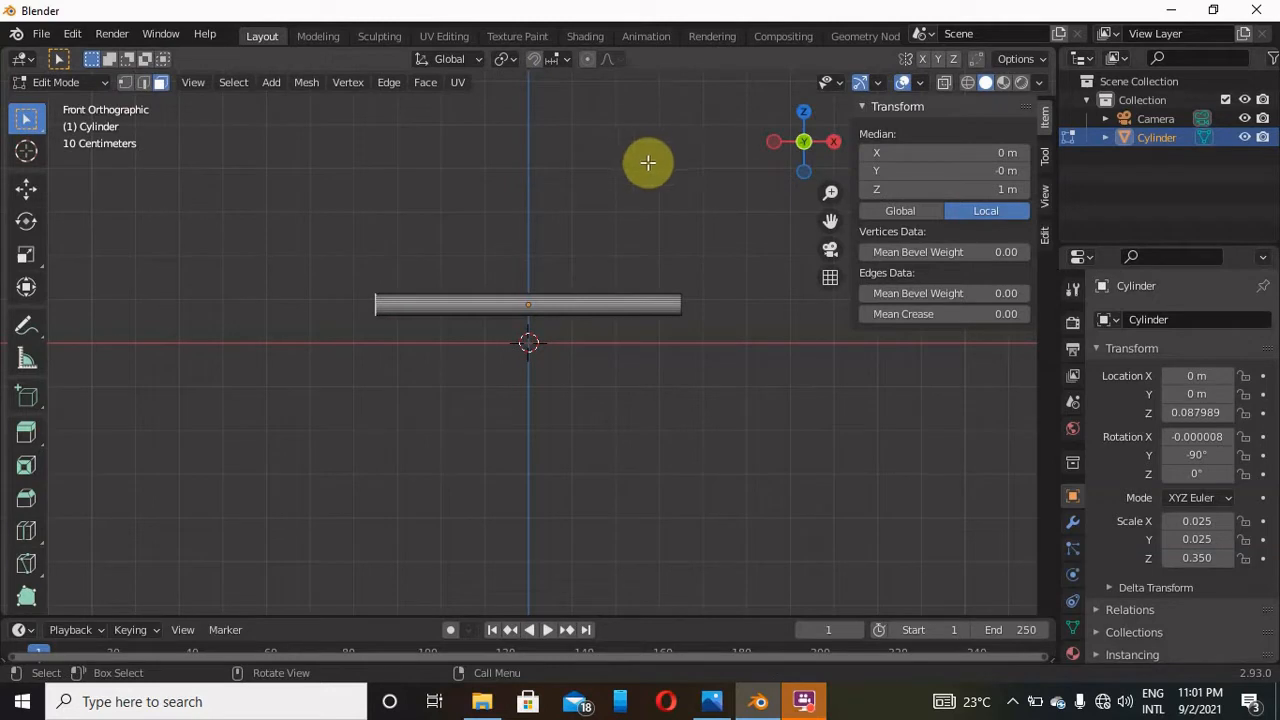
pyautogui.press('e')
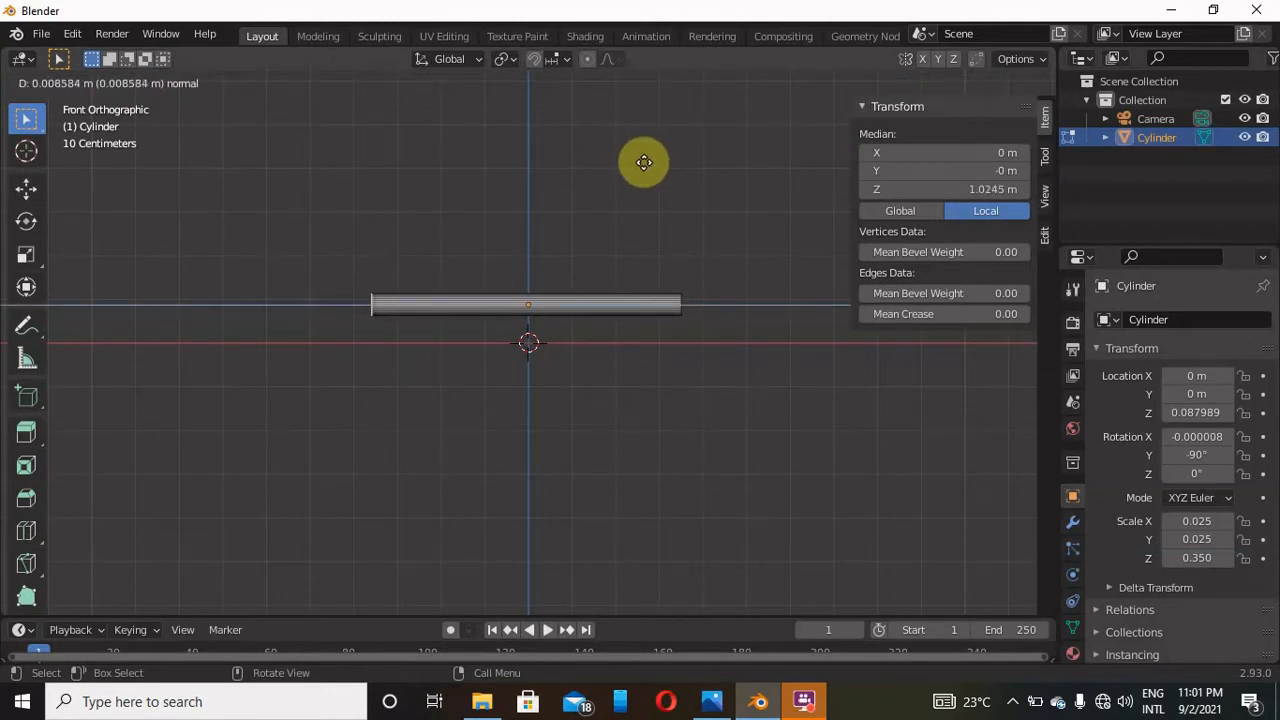
pyautogui.click(644, 162)
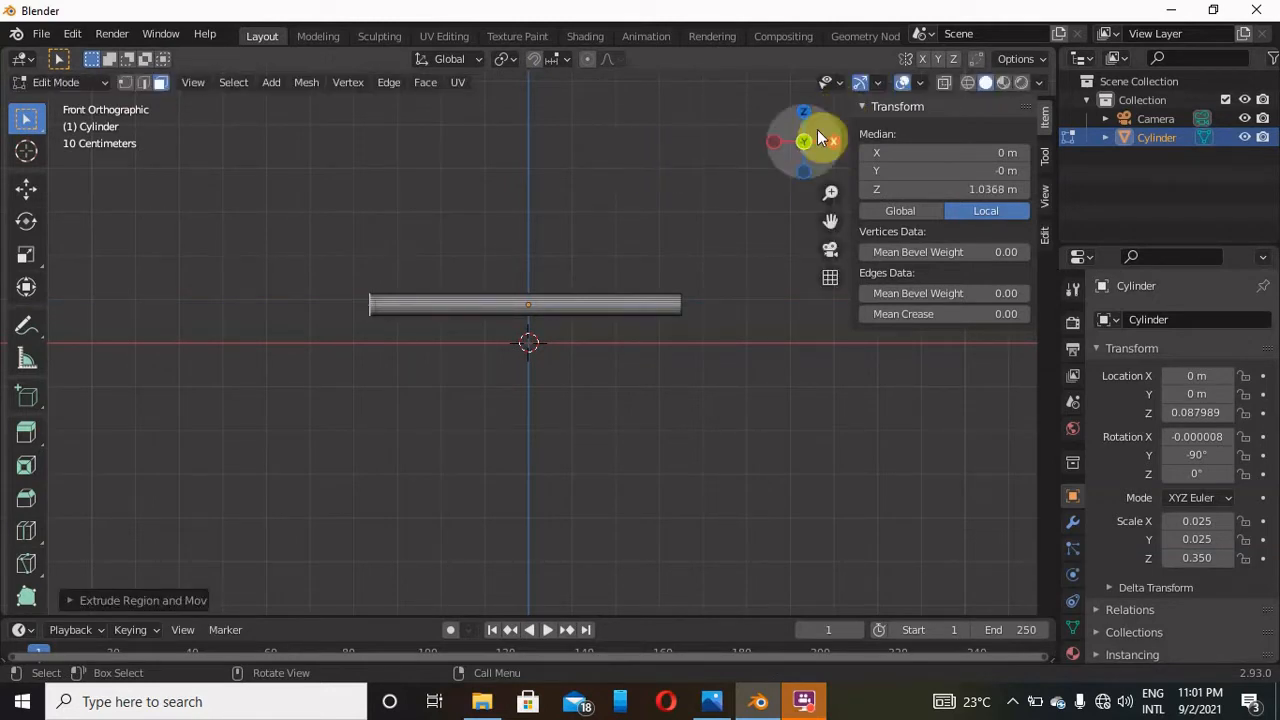
# Select the cylinder's end face on the positive X side and extrude it outward, to about -1.319 m in local Z
pyautogui.moveTo(818, 137); pyautogui.dragTo(743, 214)
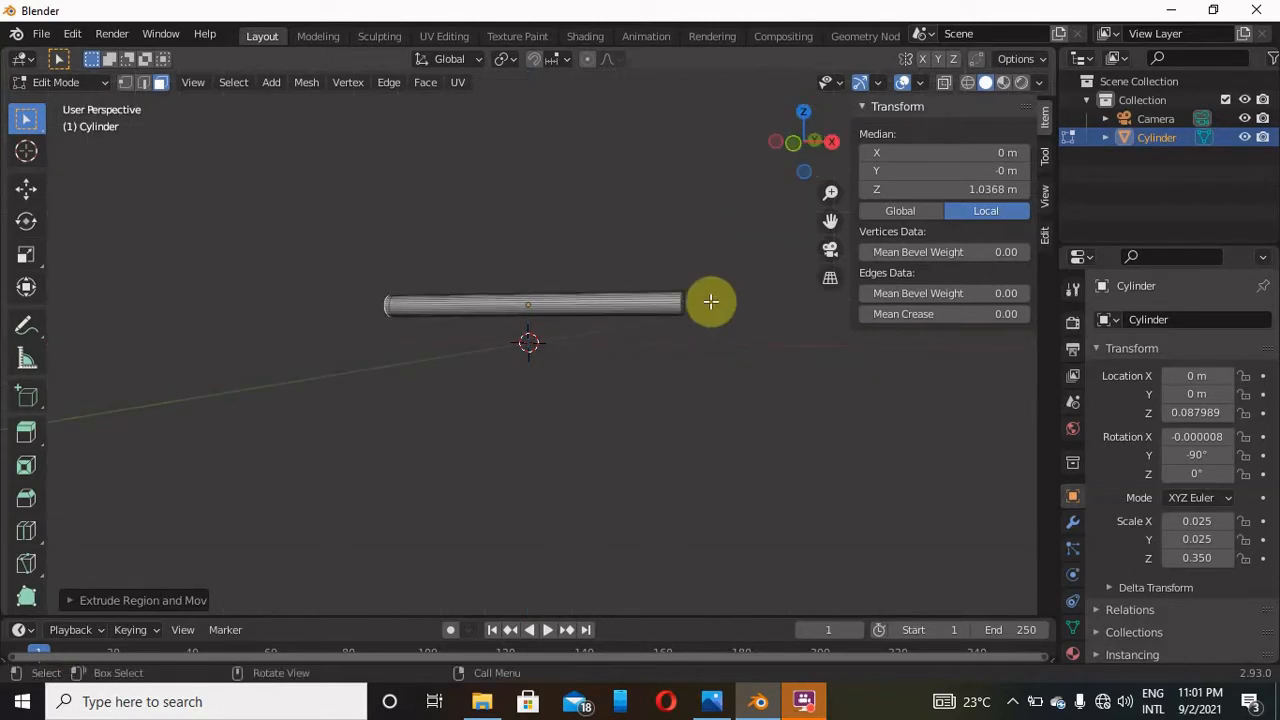
pyautogui.click(680, 302)
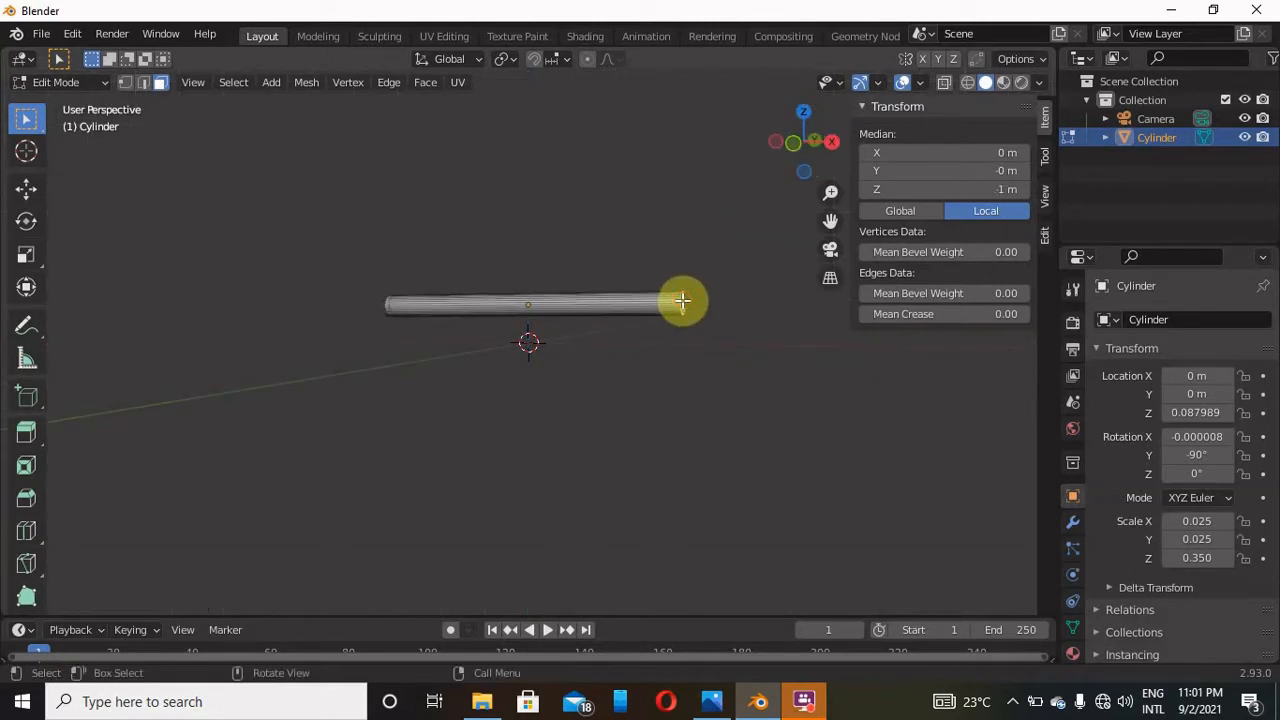
pyautogui.click(793, 136)
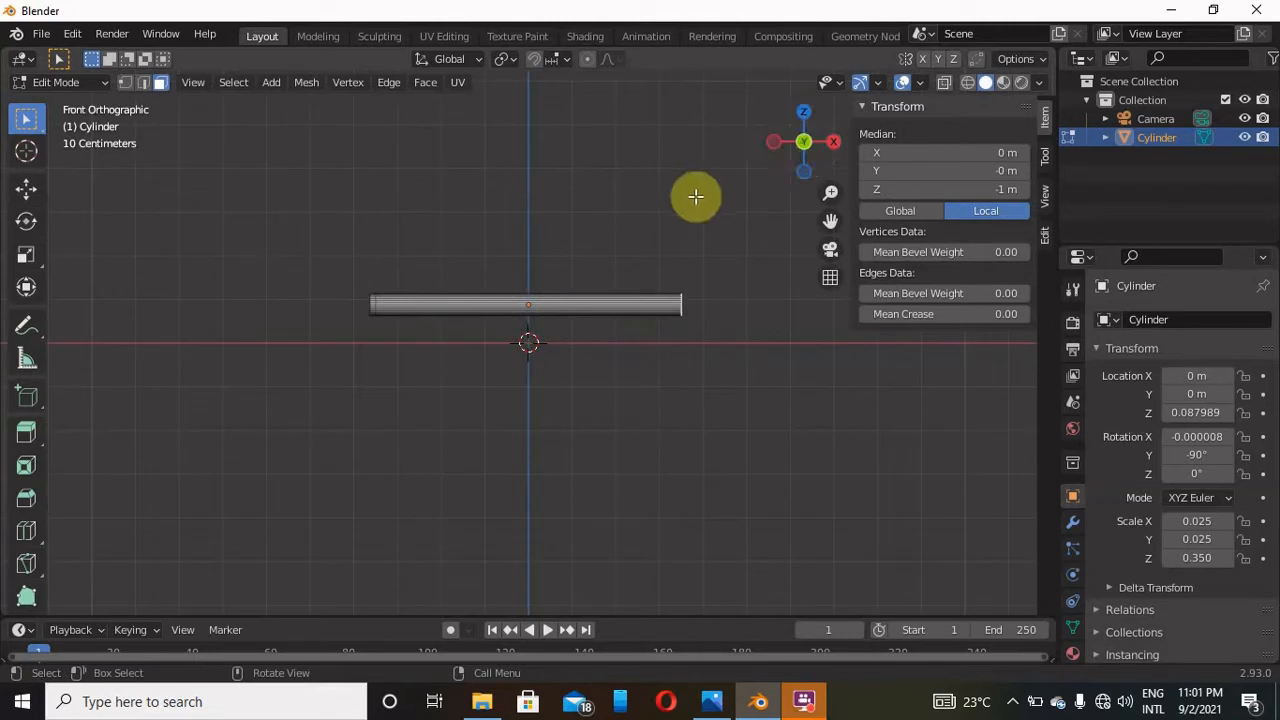
pyautogui.press('e')
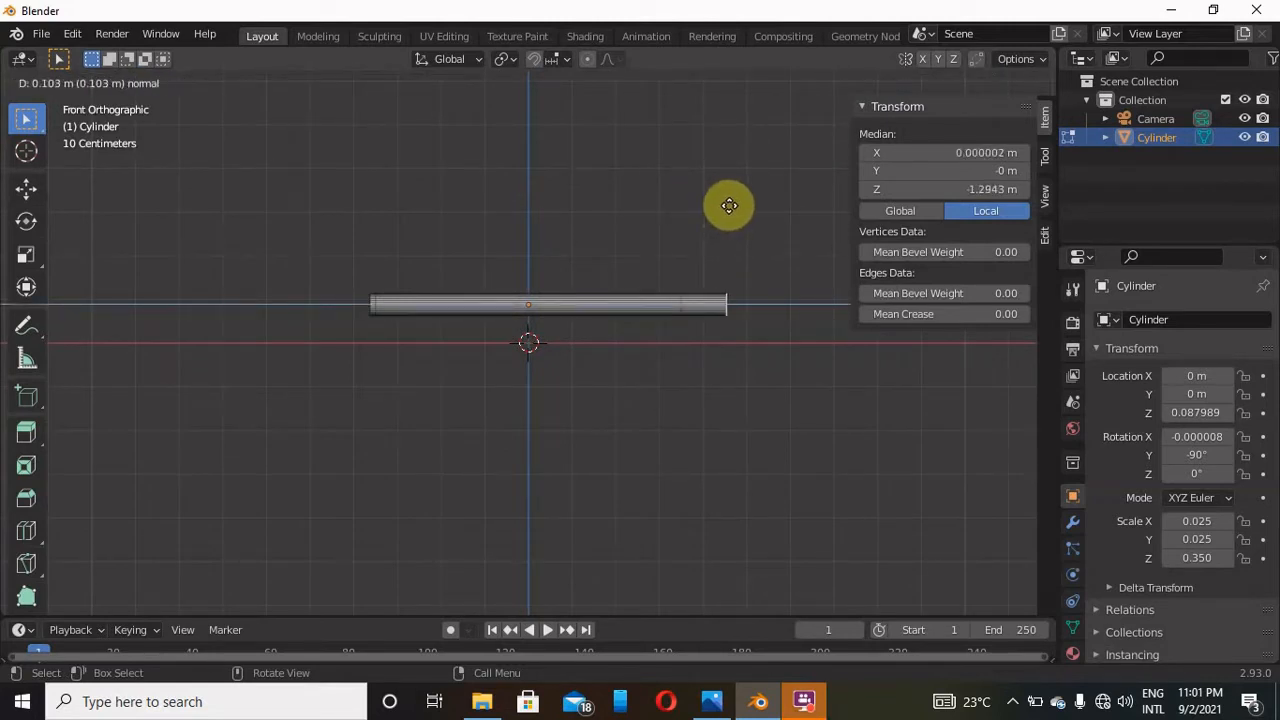
pyautogui.click(733, 206)
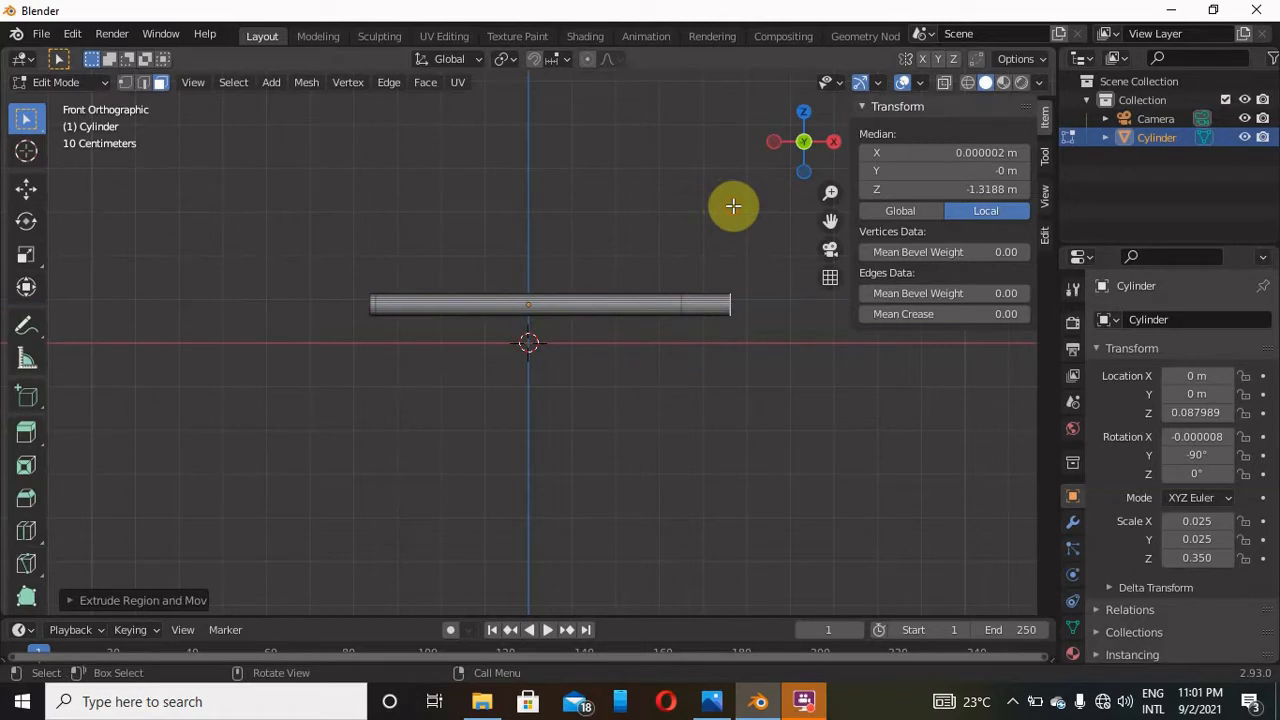
# Extrude the same end face about 0.112 m further and scale it up along global Z into a flare about 0.169 m high
pyautogui.press('e')
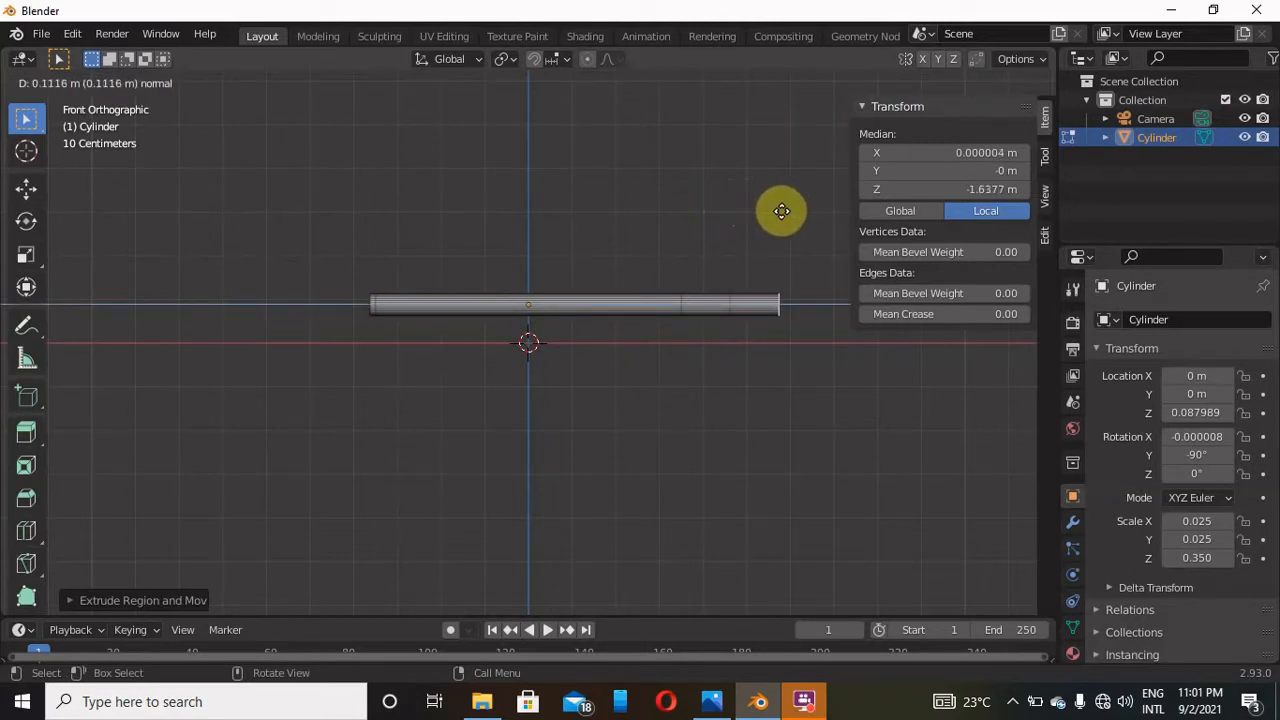
pyautogui.click(781, 211)
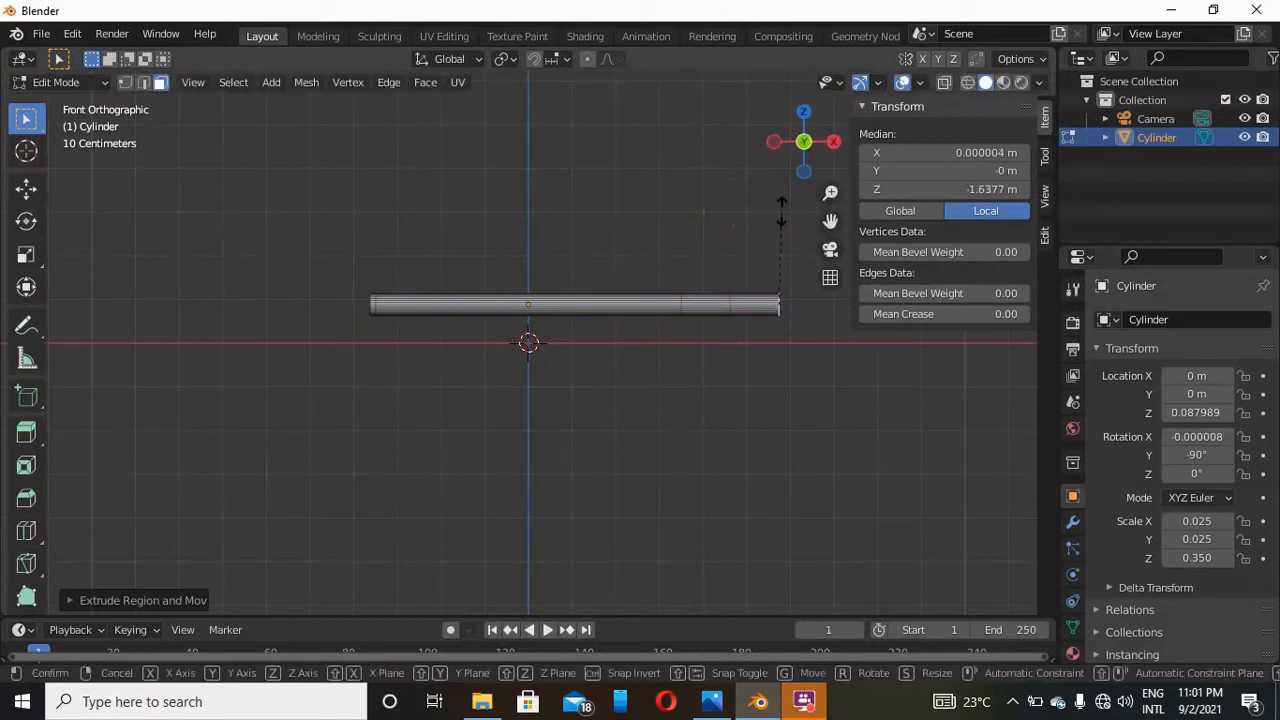
pyautogui.press('s')
pyautogui.press('z')
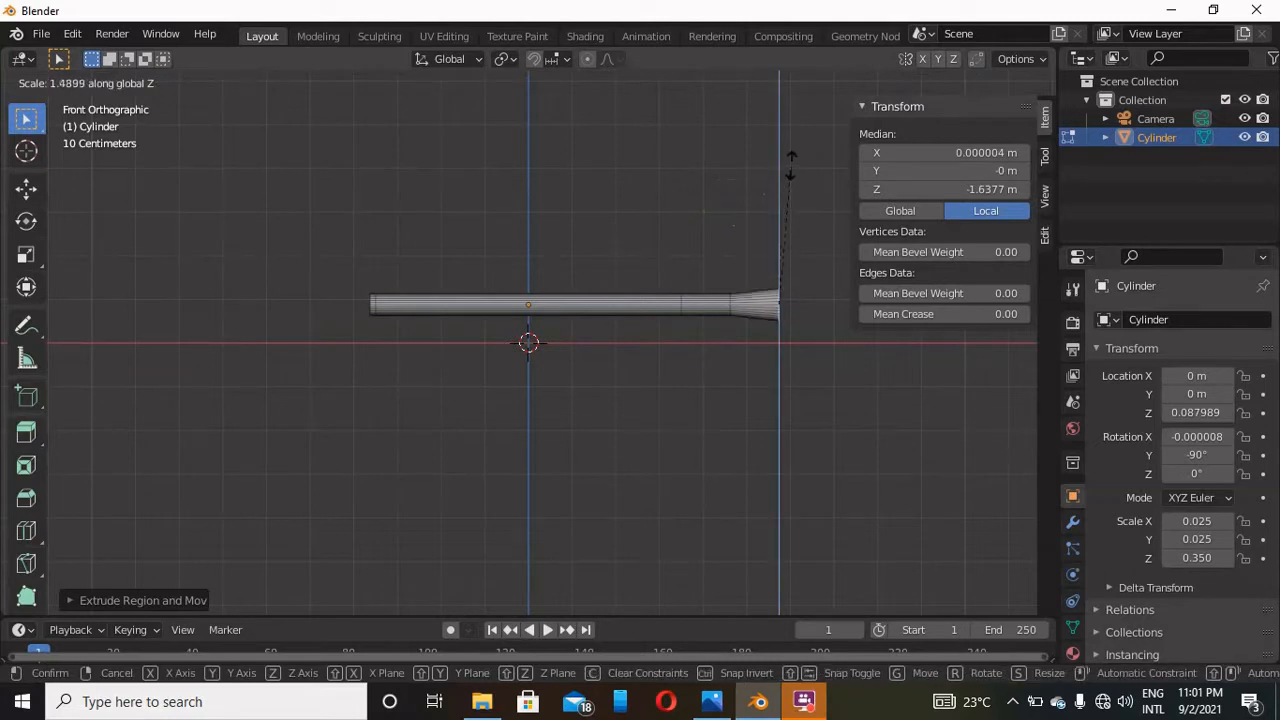
pyautogui.click(779, 532)
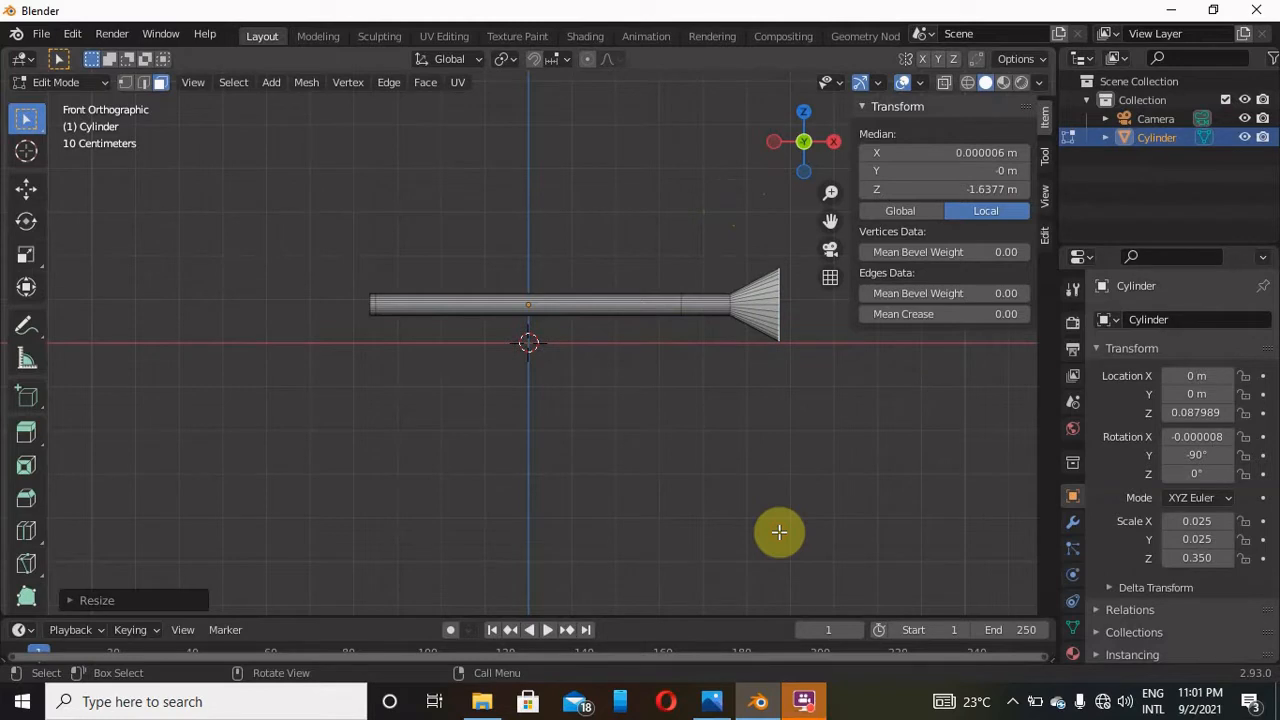
# Extrude the flared end face outward twice, to about -1.865 m and about -2.085 m in local Z
pyautogui.press('e')
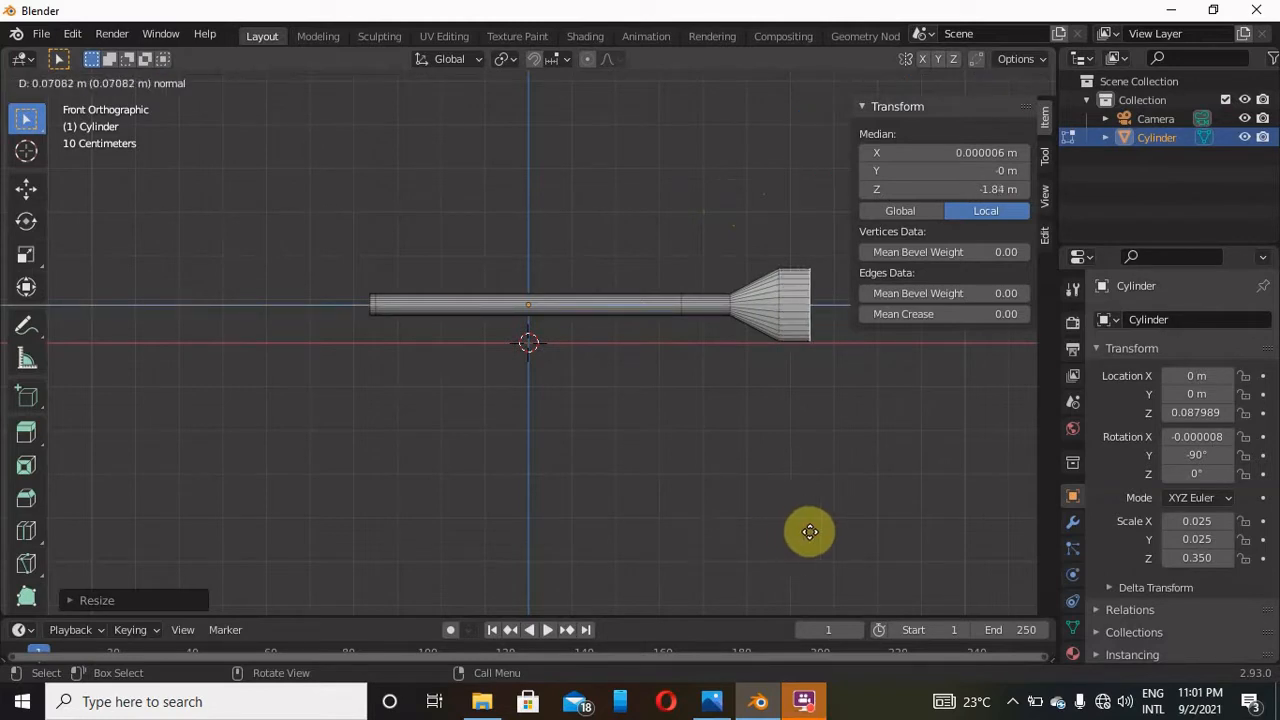
pyautogui.click(813, 530)
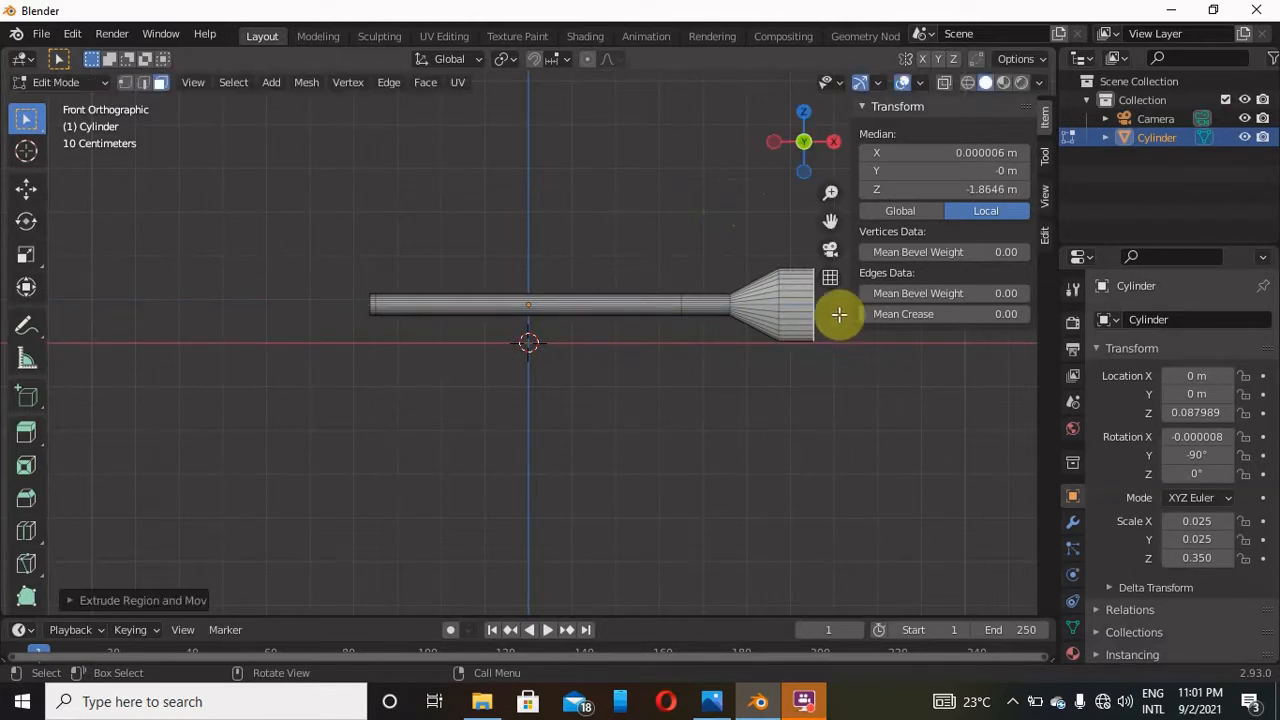
pyautogui.moveTo(830, 220)
pyautogui.mouseDown()
pyautogui.moveTo(734, 235)
pyautogui.moveTo(833, 230)
pyautogui.mouseUp()
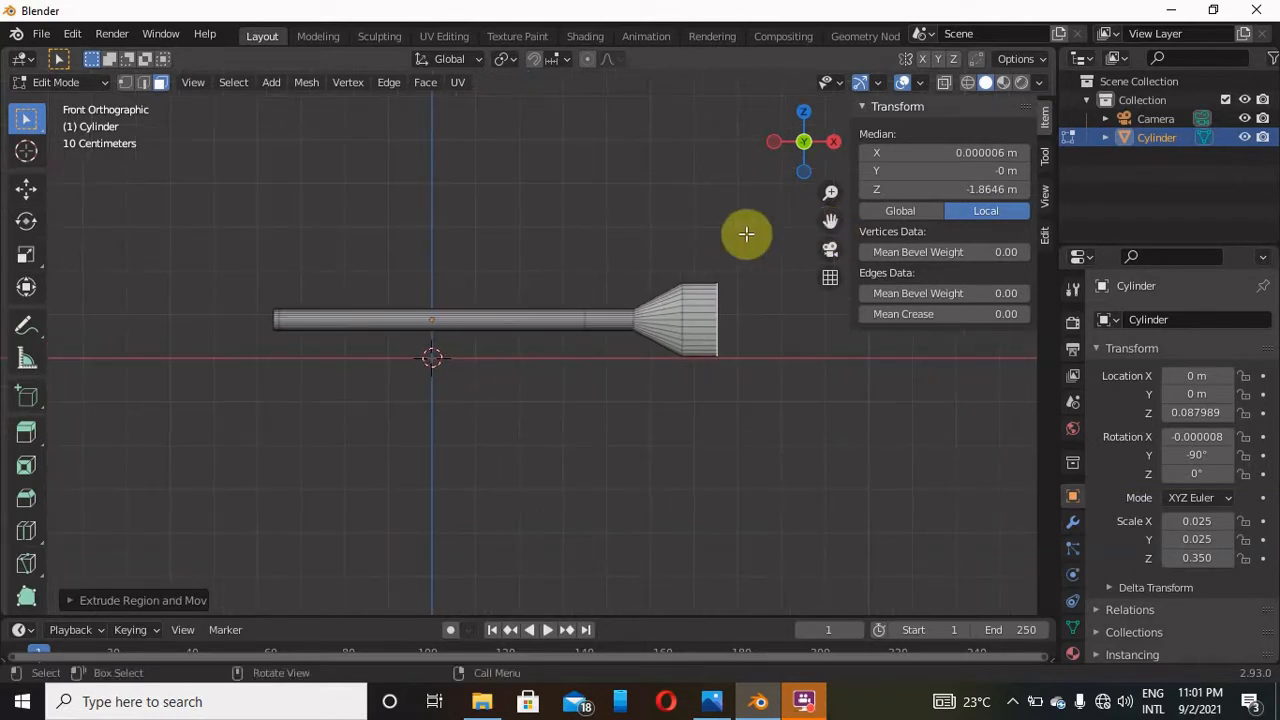
pyautogui.press('e')
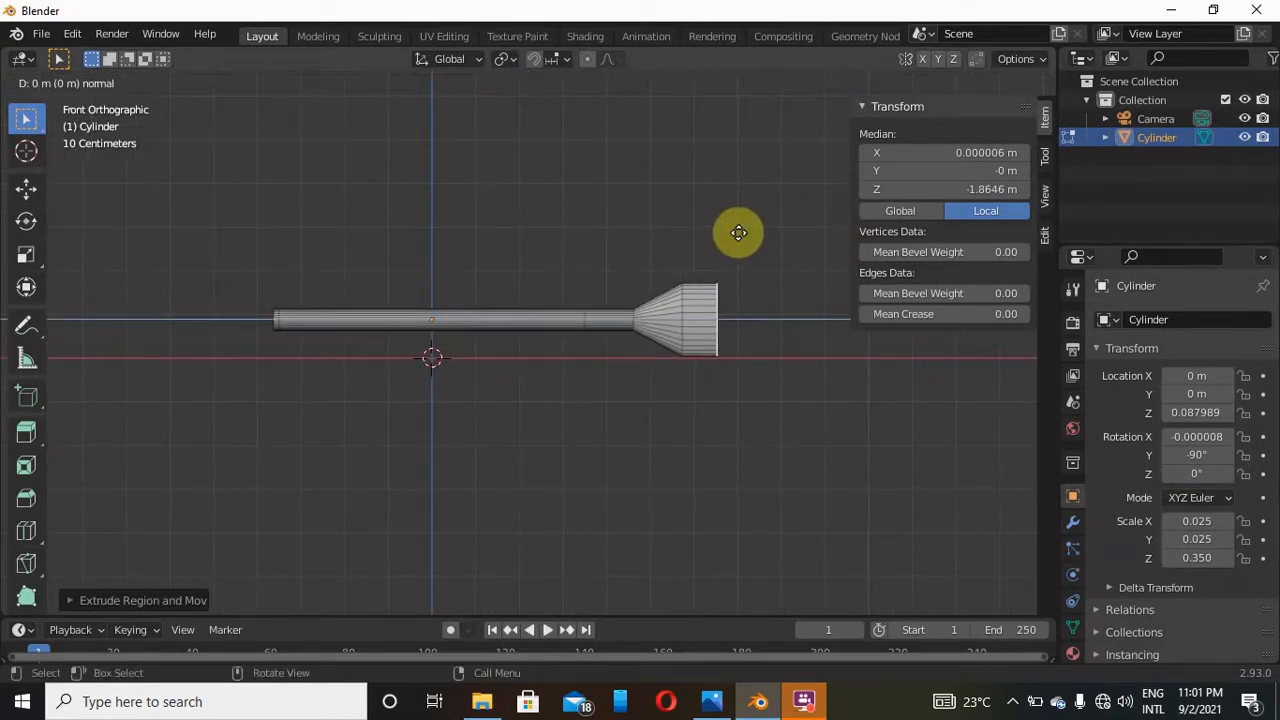
pyautogui.click(772, 240)
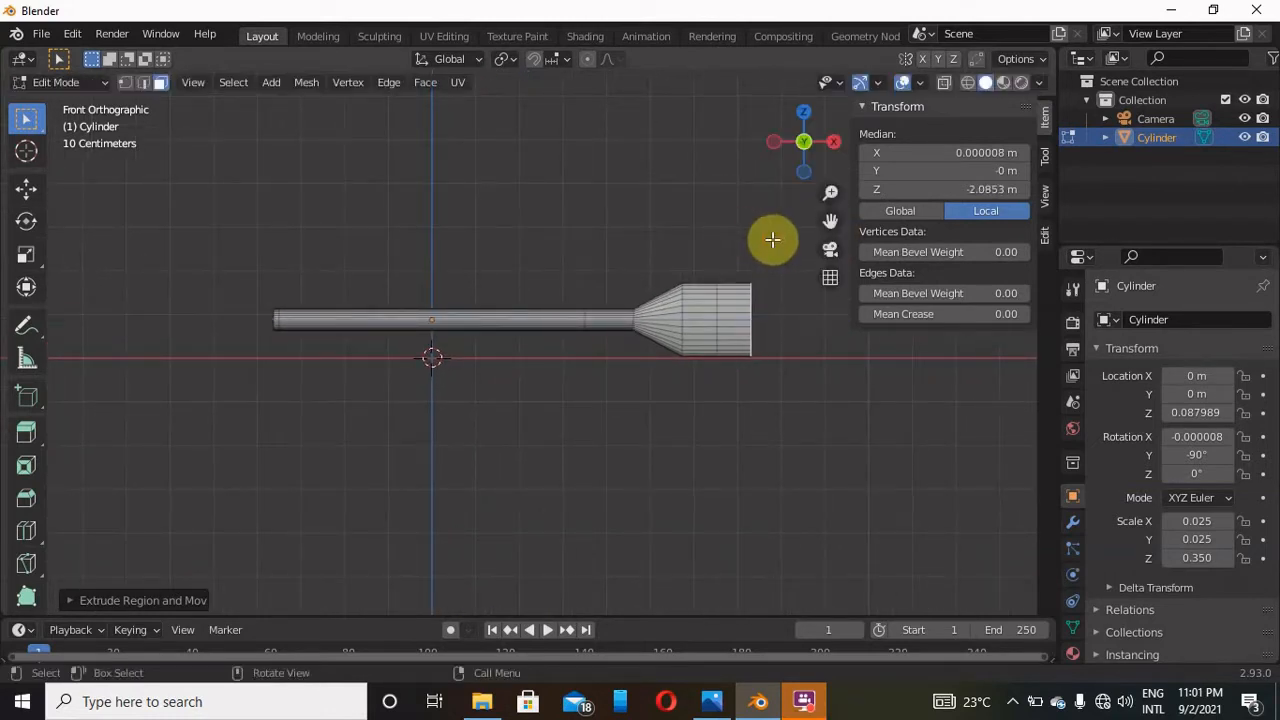
pyautogui.press('e')
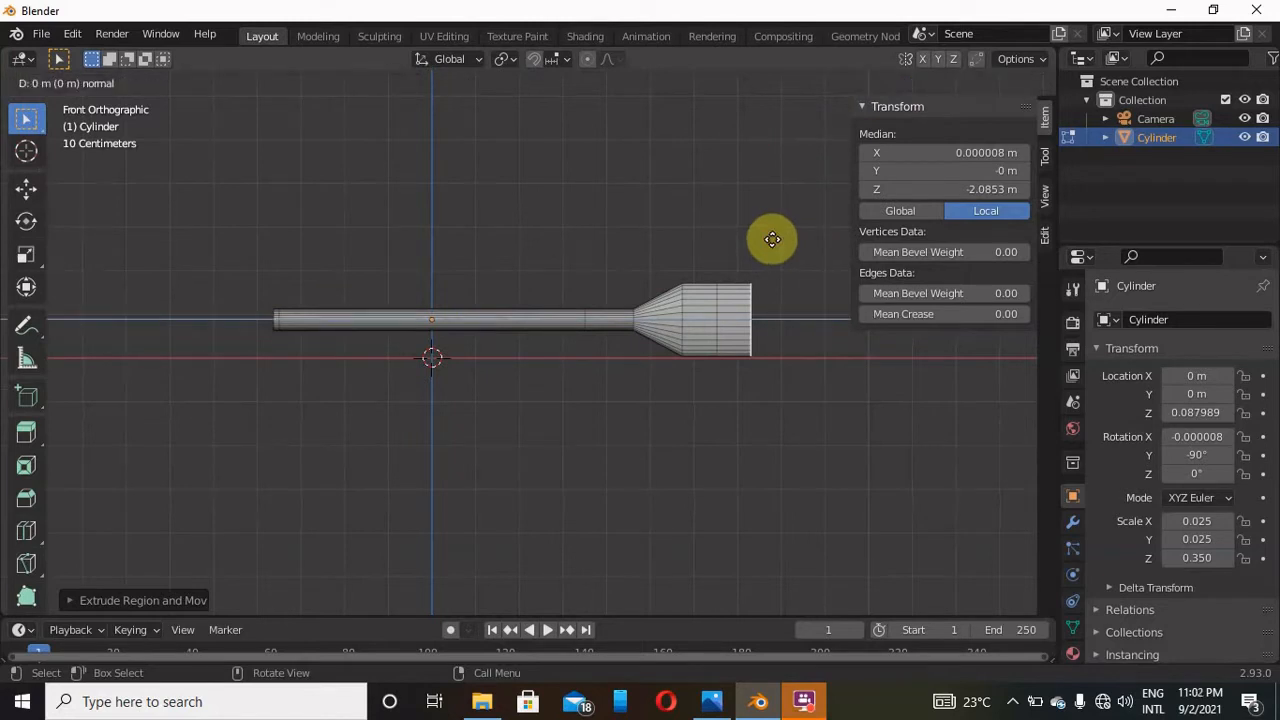
pyautogui.click(772, 240)
pyautogui.press('s')
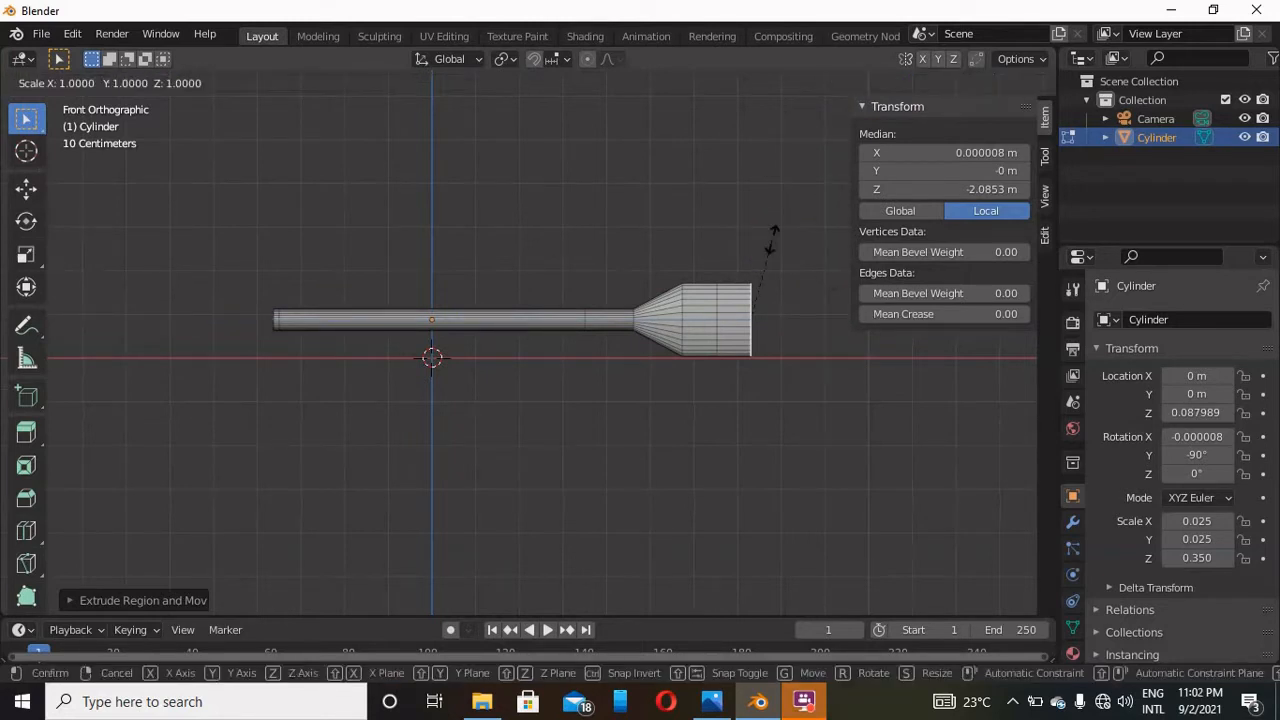
pyautogui.press('z')
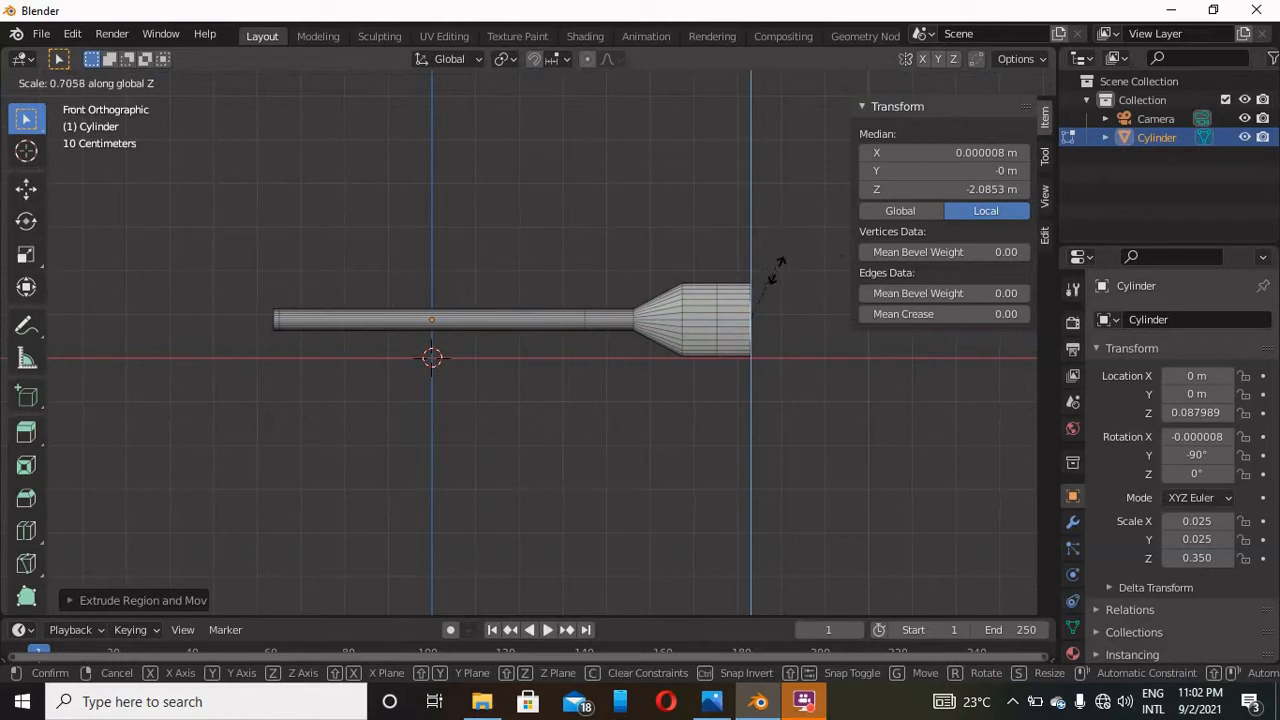
pyautogui.click(782, 242)
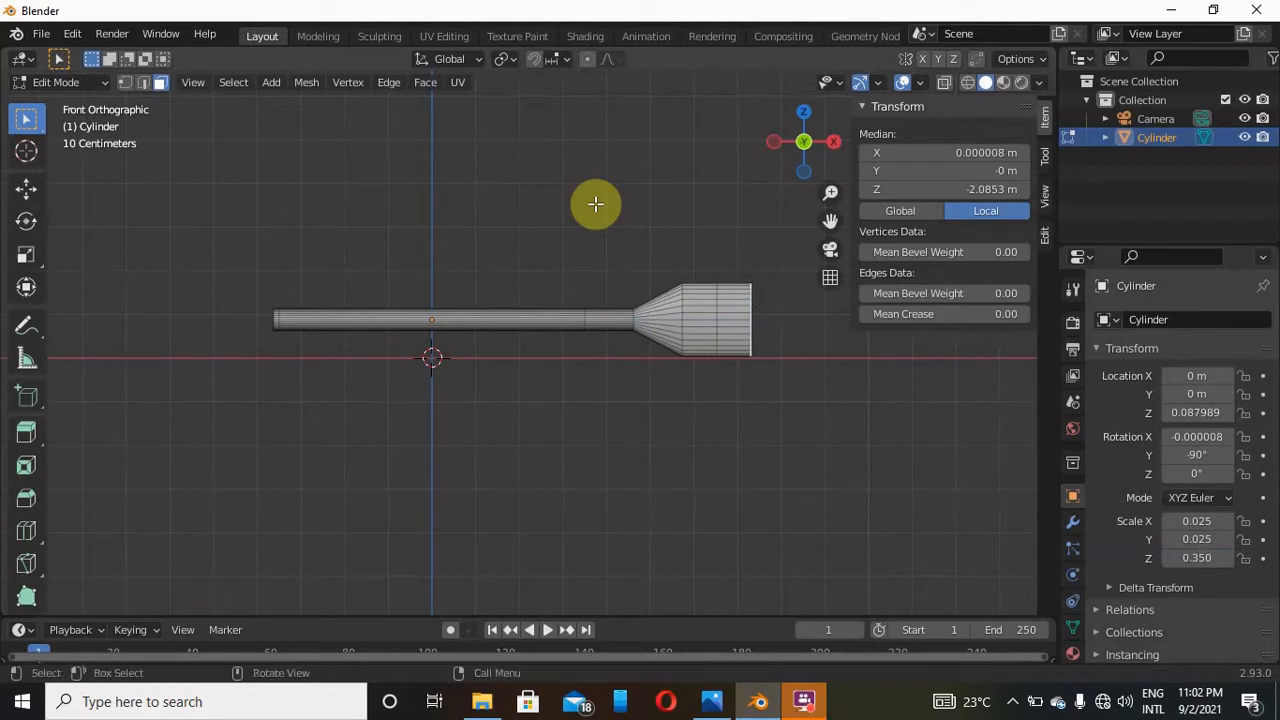
# Scale the head's outer end face down along global Z so the stick's head tapers at its tip
pyautogui.press('s')
pyautogui.press('z')
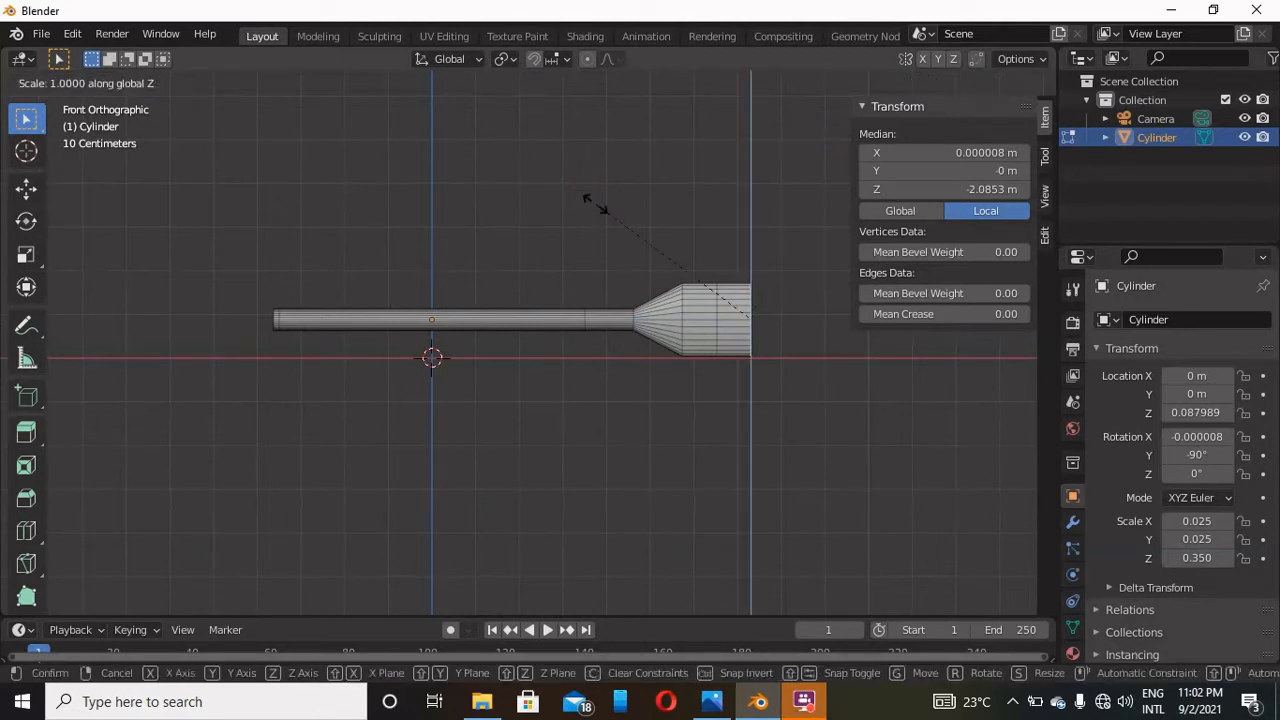
pyautogui.click(672, 251)
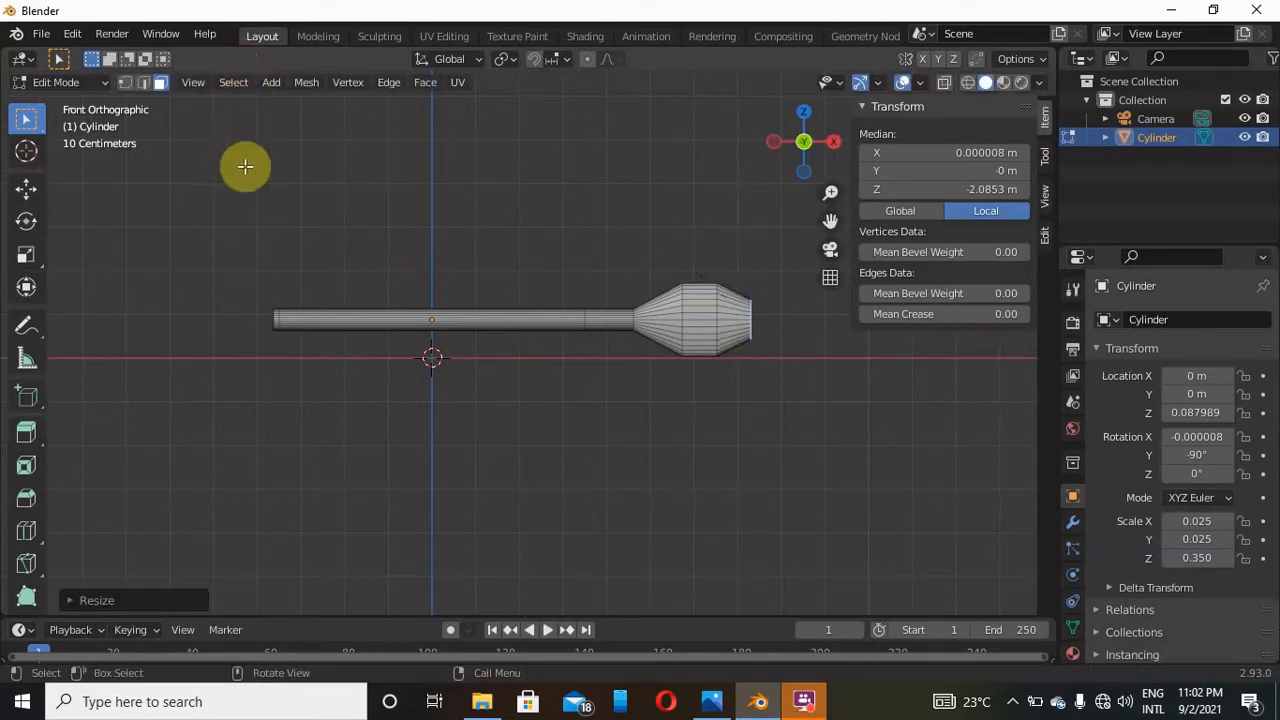
# Return to Object Mode and apply smooth shading to the stick
pyautogui.press('Tab')
pyautogui.click(251, 83)
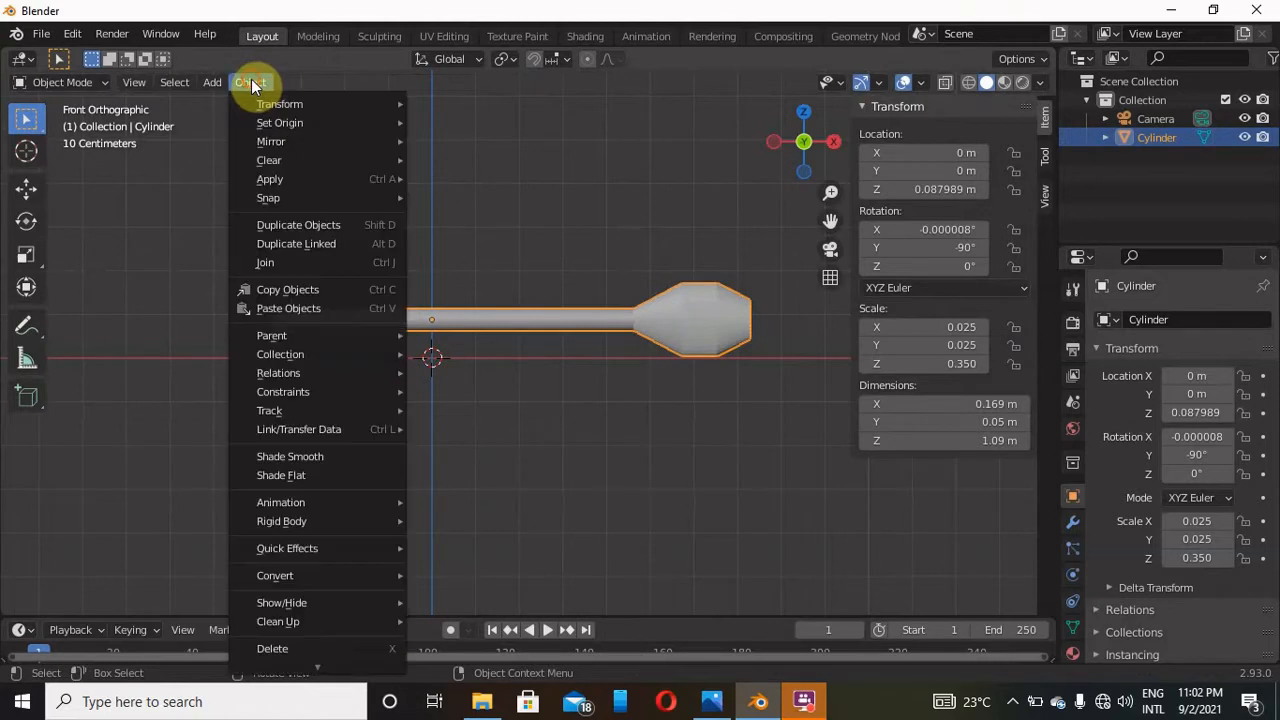
pyautogui.click(336, 456)
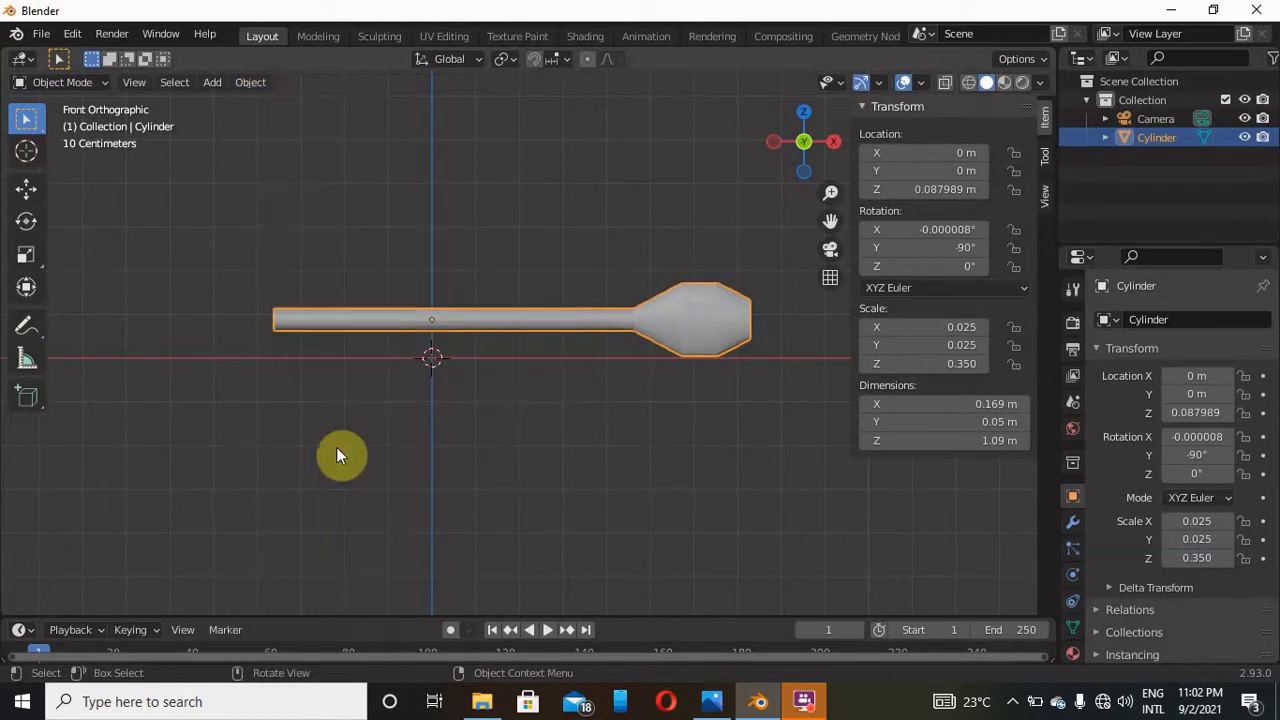
# Add a Subdivision Surface modifier to the stick
pyautogui.click(1074, 521)
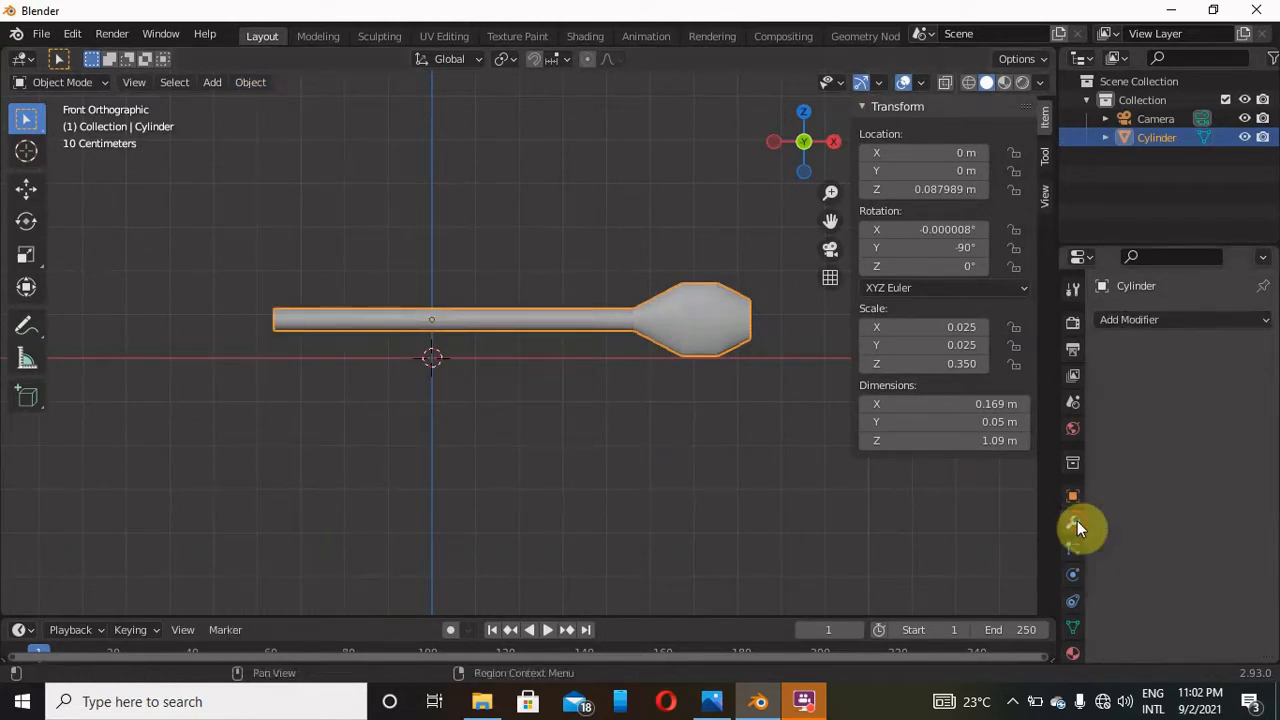
pyautogui.click(1180, 318)
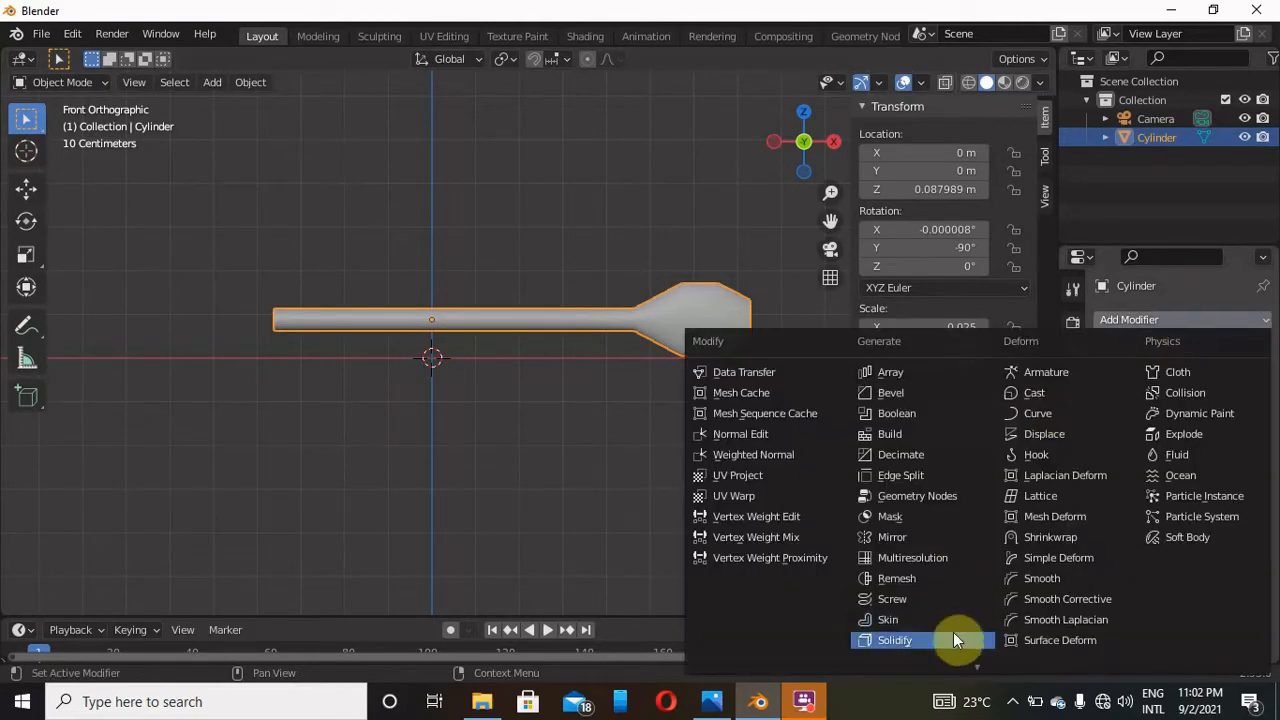
pyautogui.scroll(-1, 953, 630)
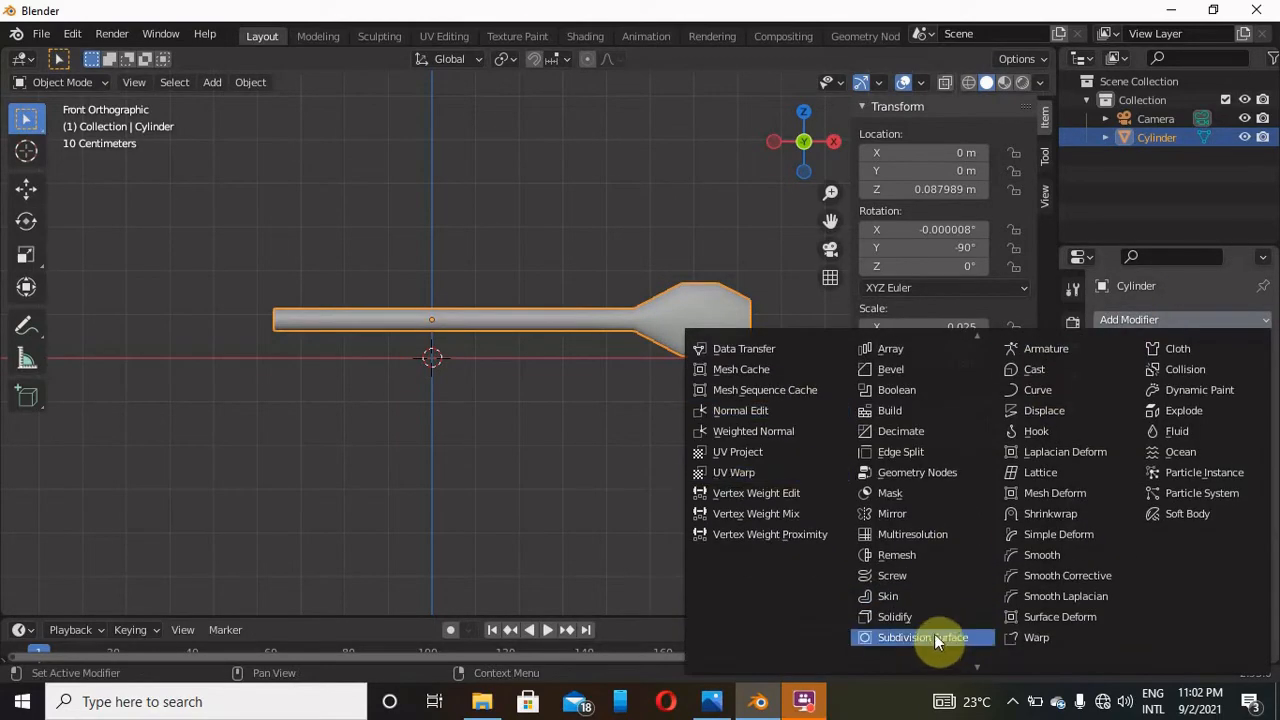
pyautogui.click(934, 637)
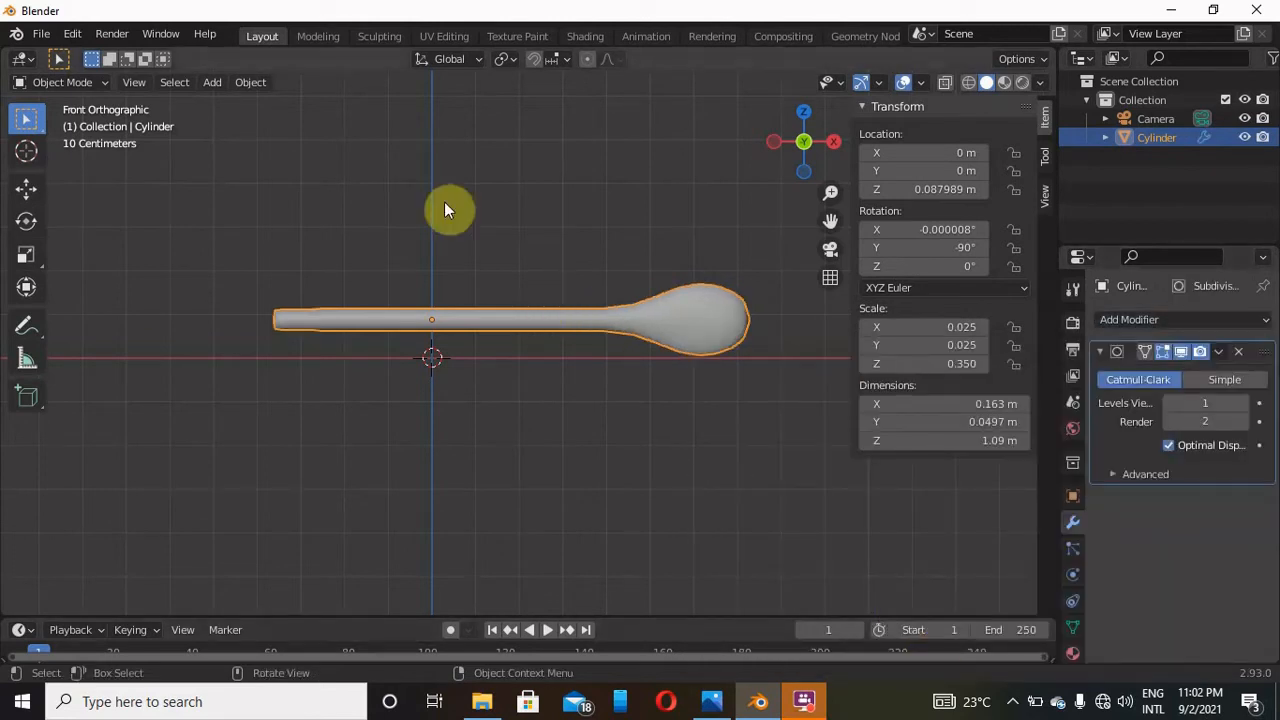
# Switch to the Shading workspace and create a new material for the stick
pyautogui.click(588, 37)
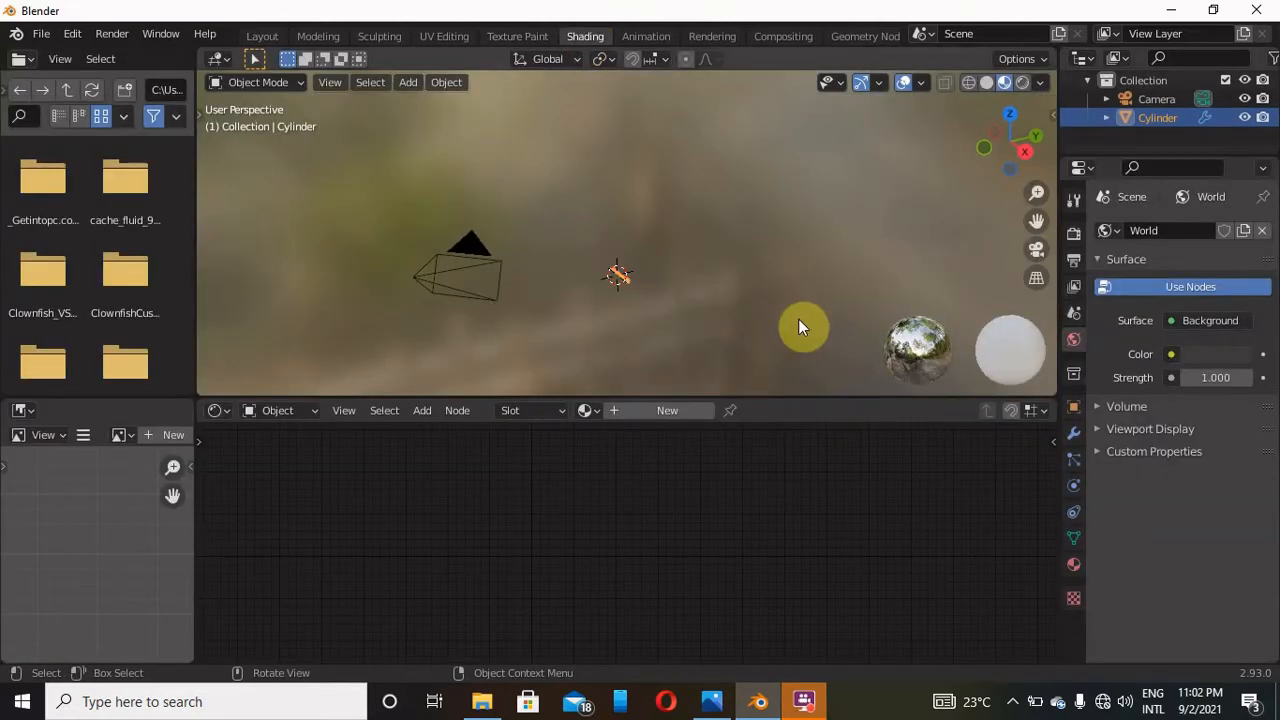
pyautogui.scroll(6, 666, 284)
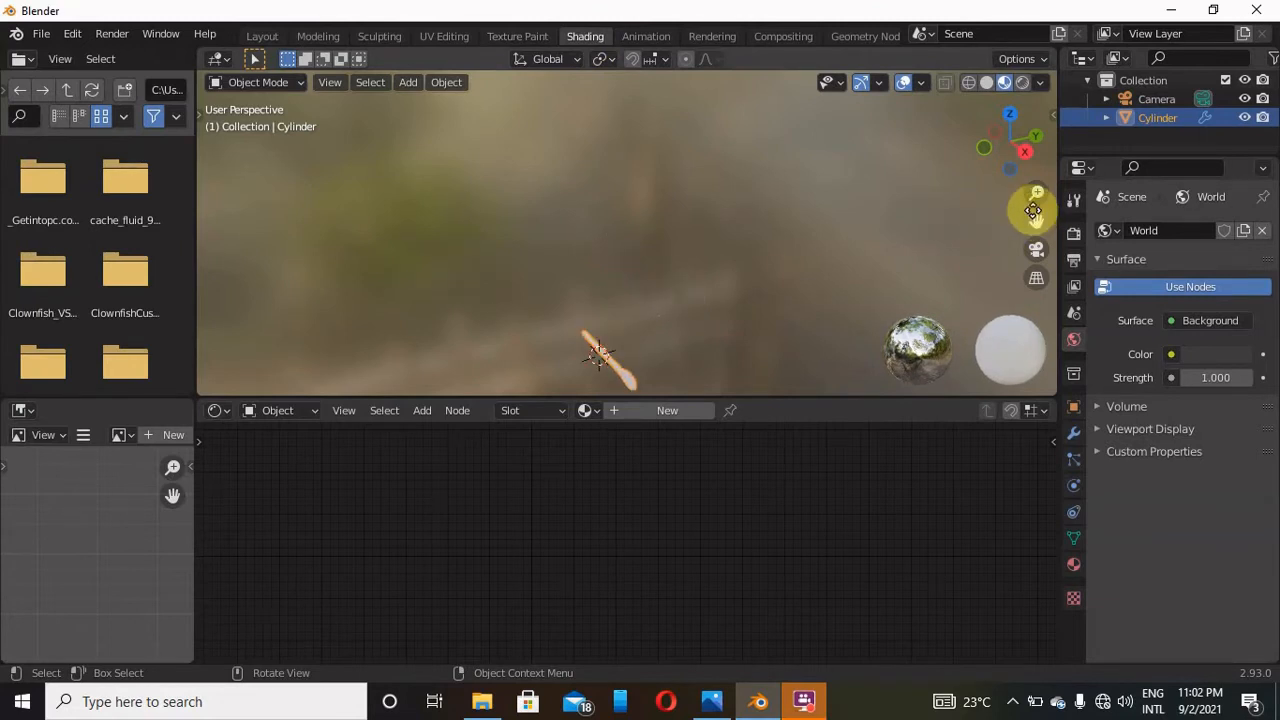
pyautogui.moveTo(1033, 211); pyautogui.dragTo(1046, 170)
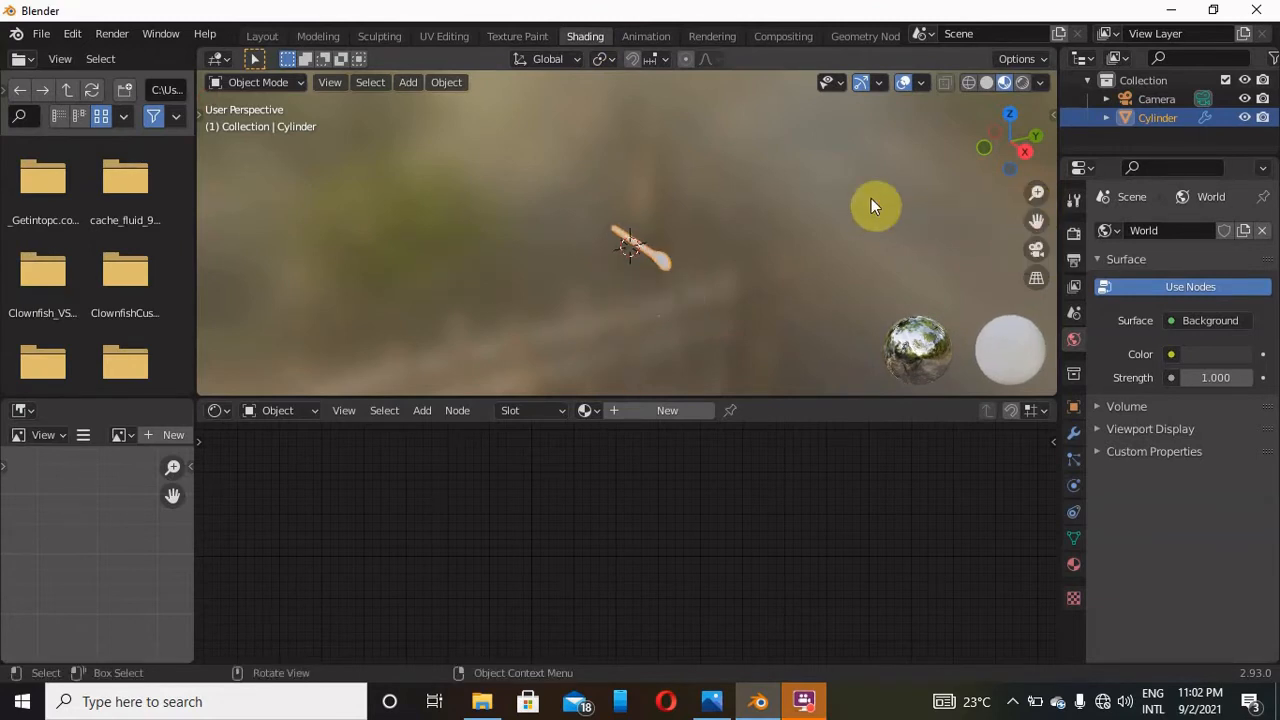
pyautogui.scroll(6, 871, 198)
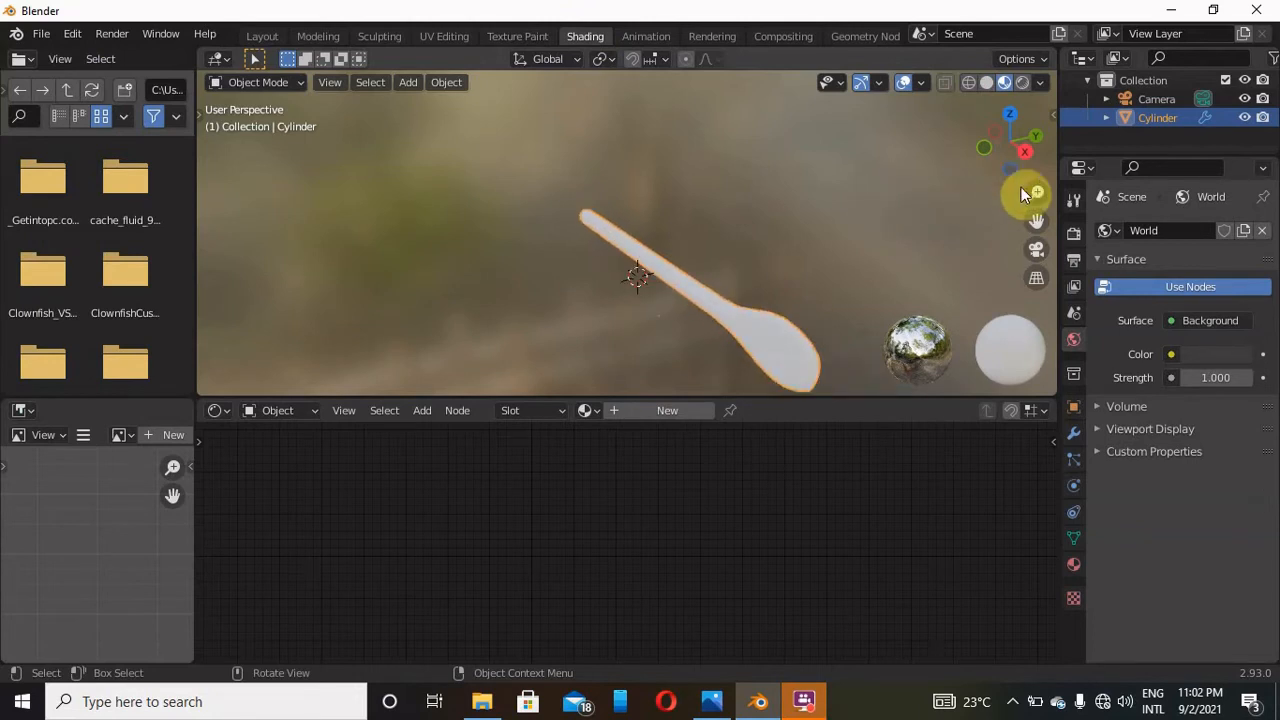
pyautogui.moveTo(1033, 213); pyautogui.dragTo(1029, 166)
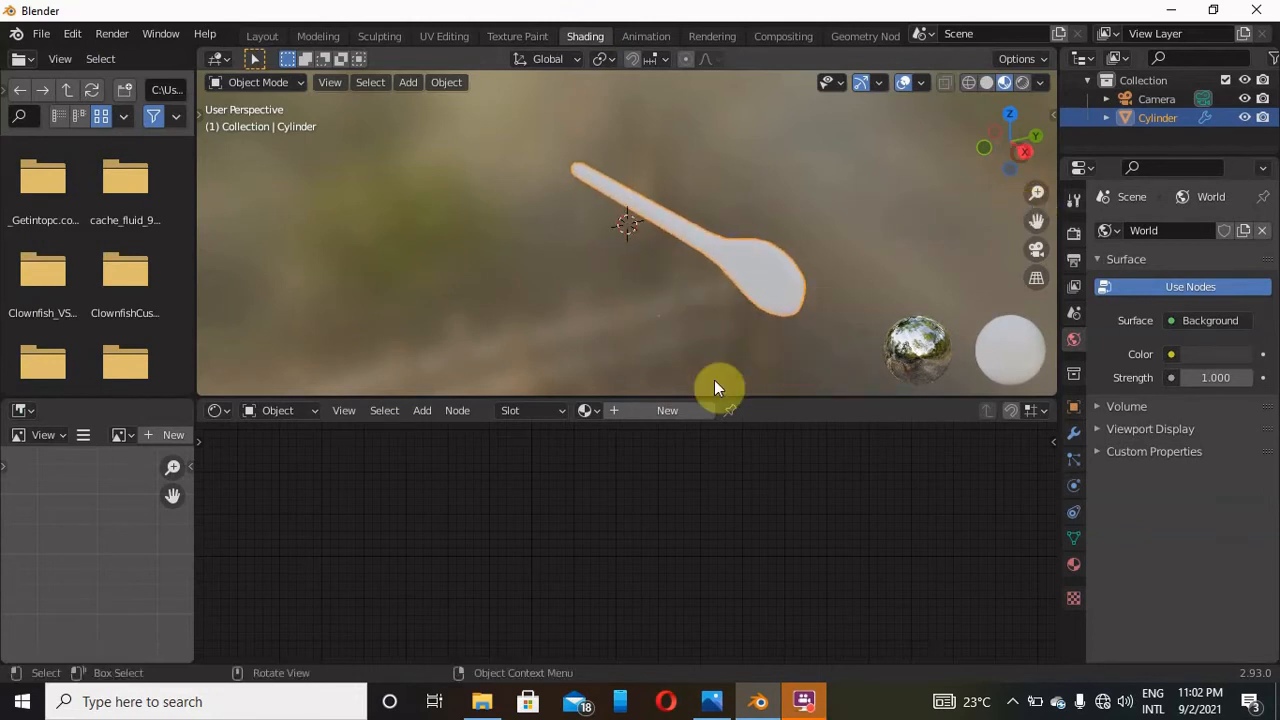
pyautogui.click(639, 405)
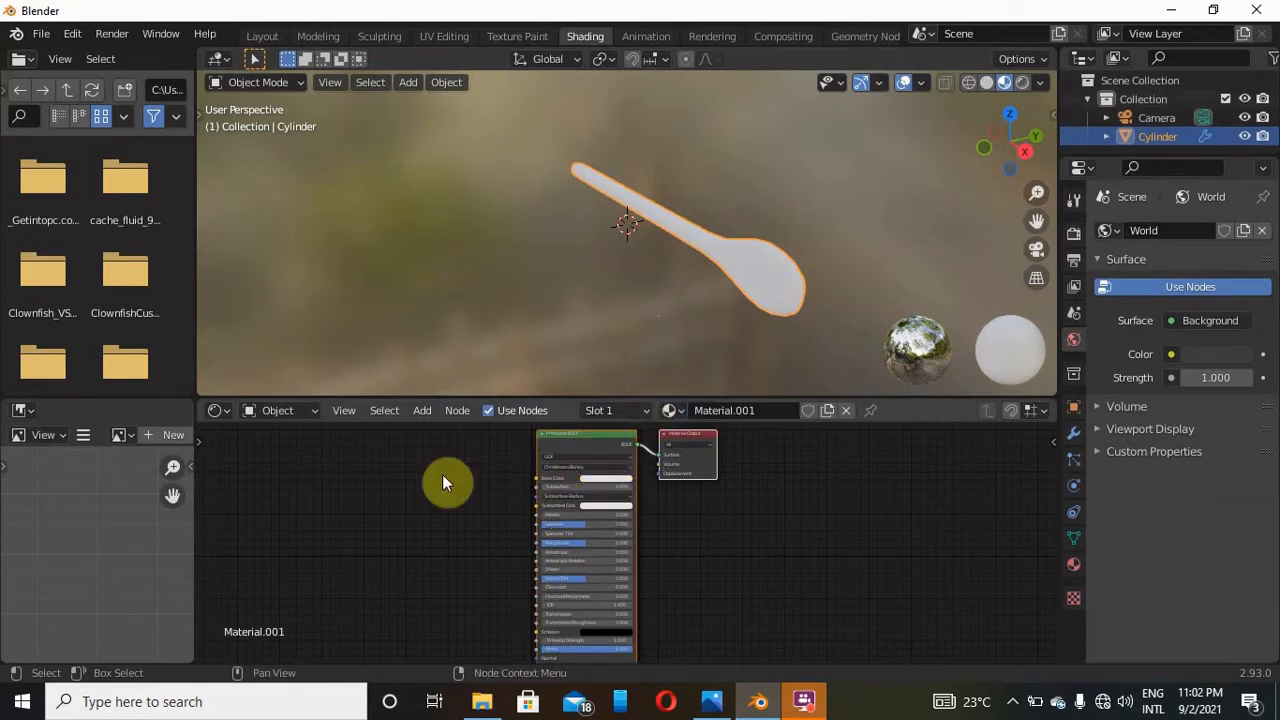
# Add a ColorRamp node and place it just before the Principled BSDF node
pyautogui.hotkey('shift', 'a')
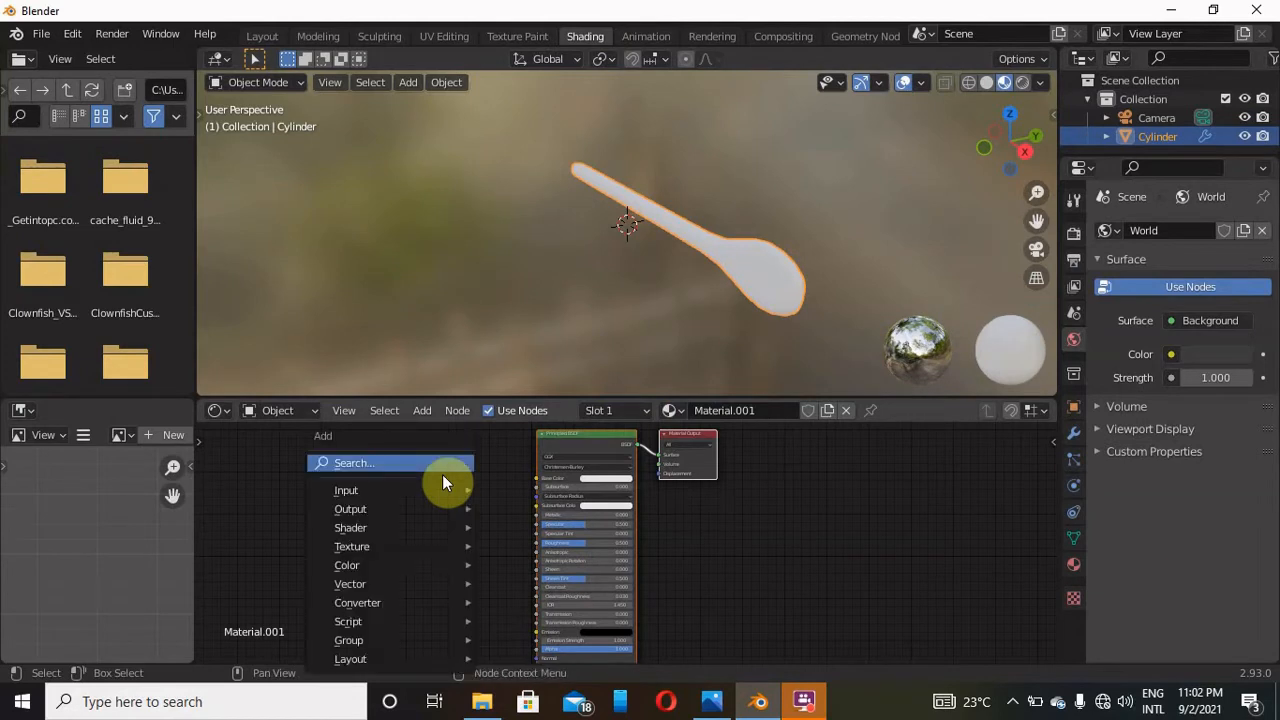
pyautogui.click(406, 463)
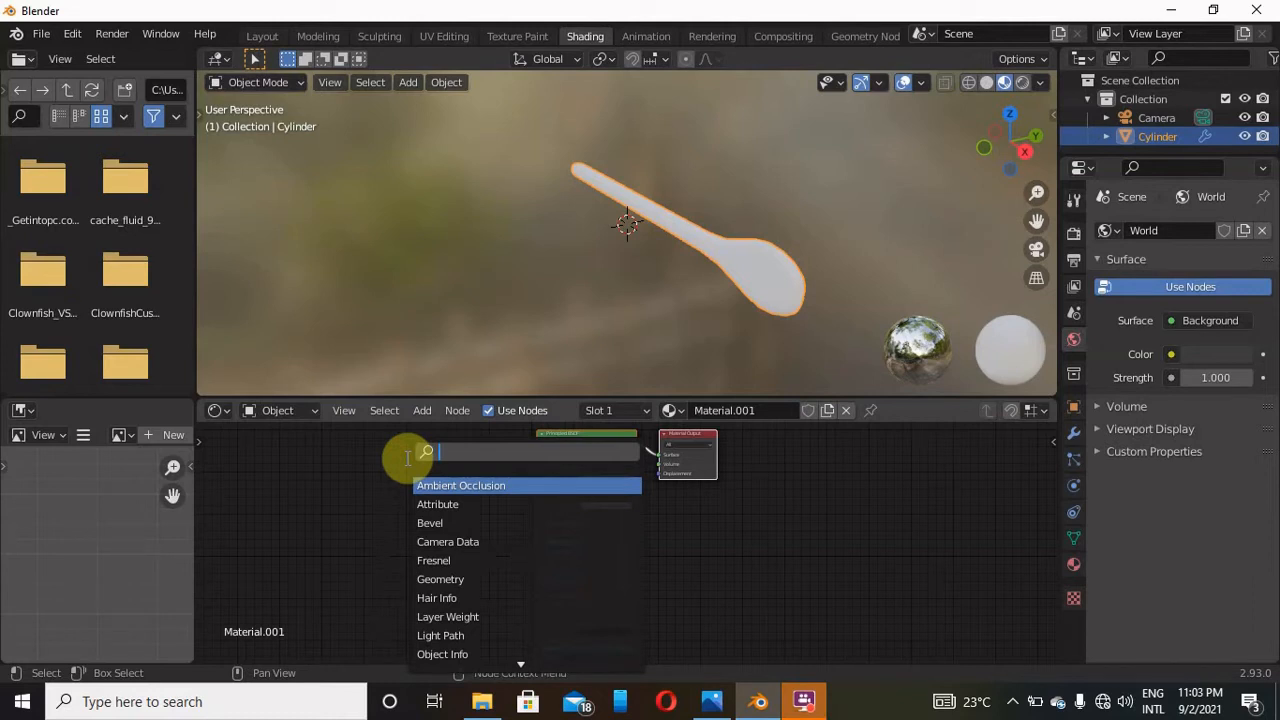
pyautogui.write('colo')
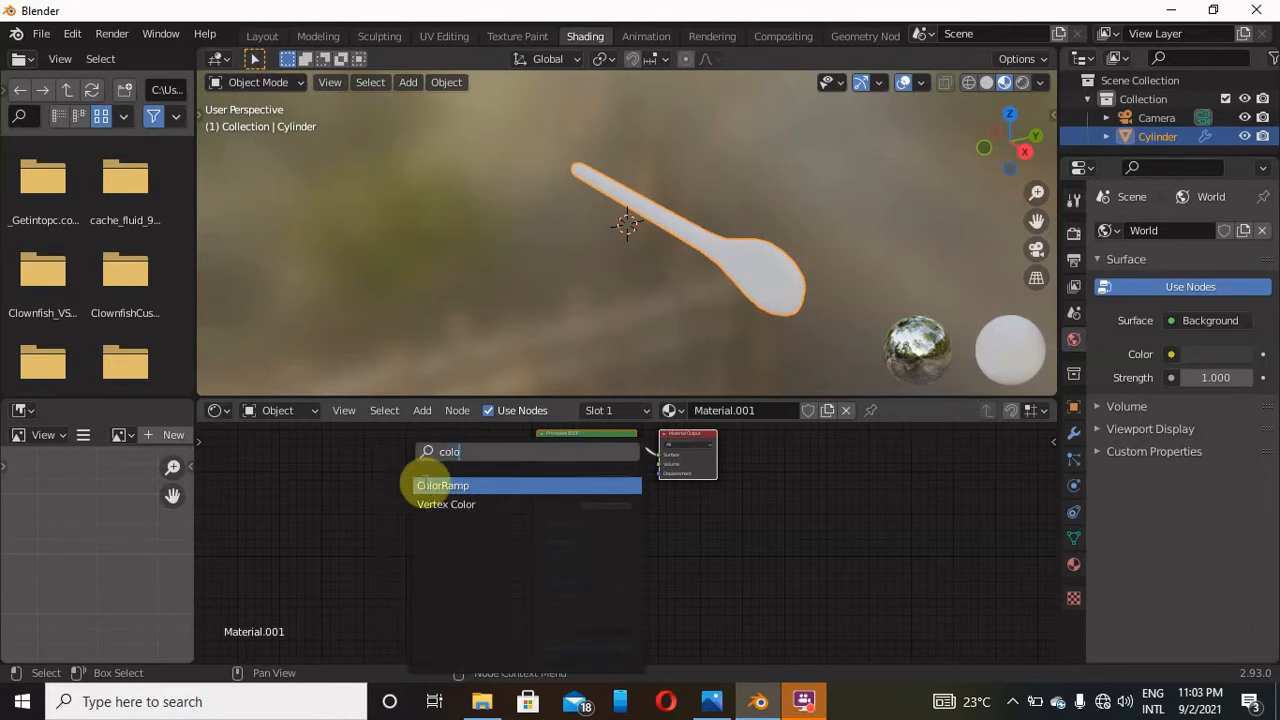
pyautogui.click(448, 487)
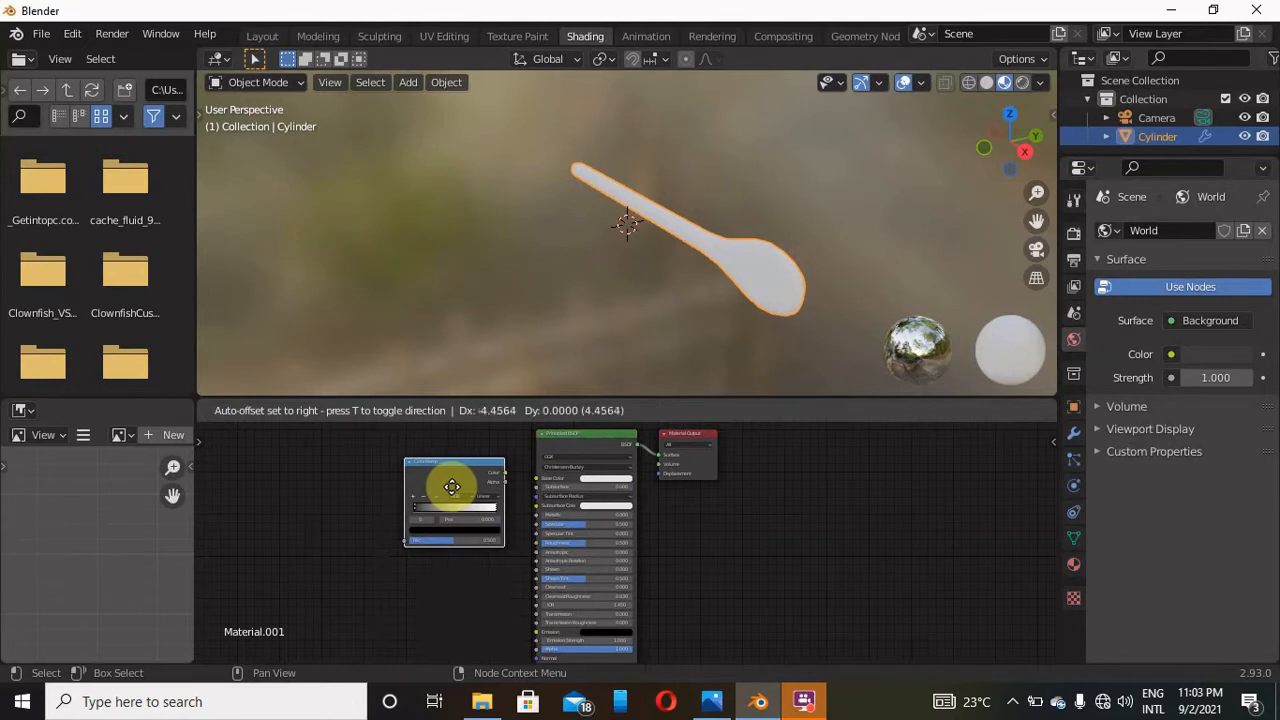
pyautogui.click(463, 489)
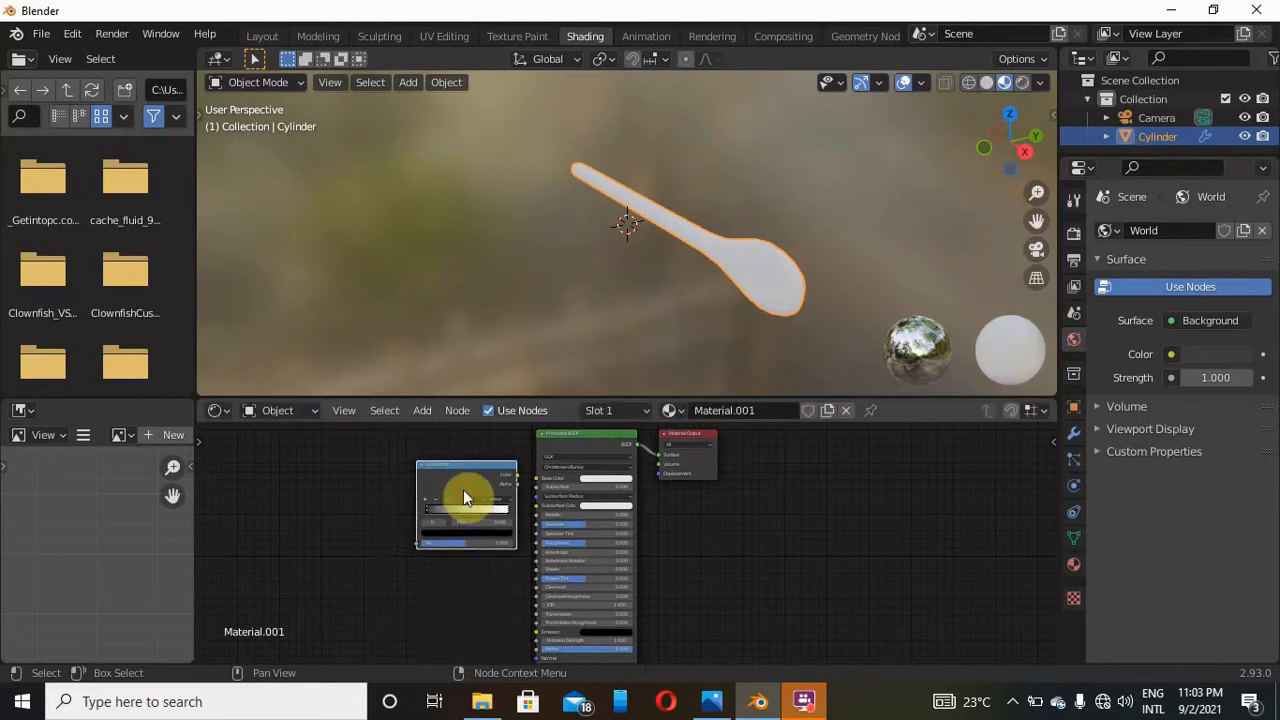
# Add a Noise Texture node and place it just before the ColorRamp node
pyautogui.hotkey('shift', 'a')
pyautogui.click(355, 462)
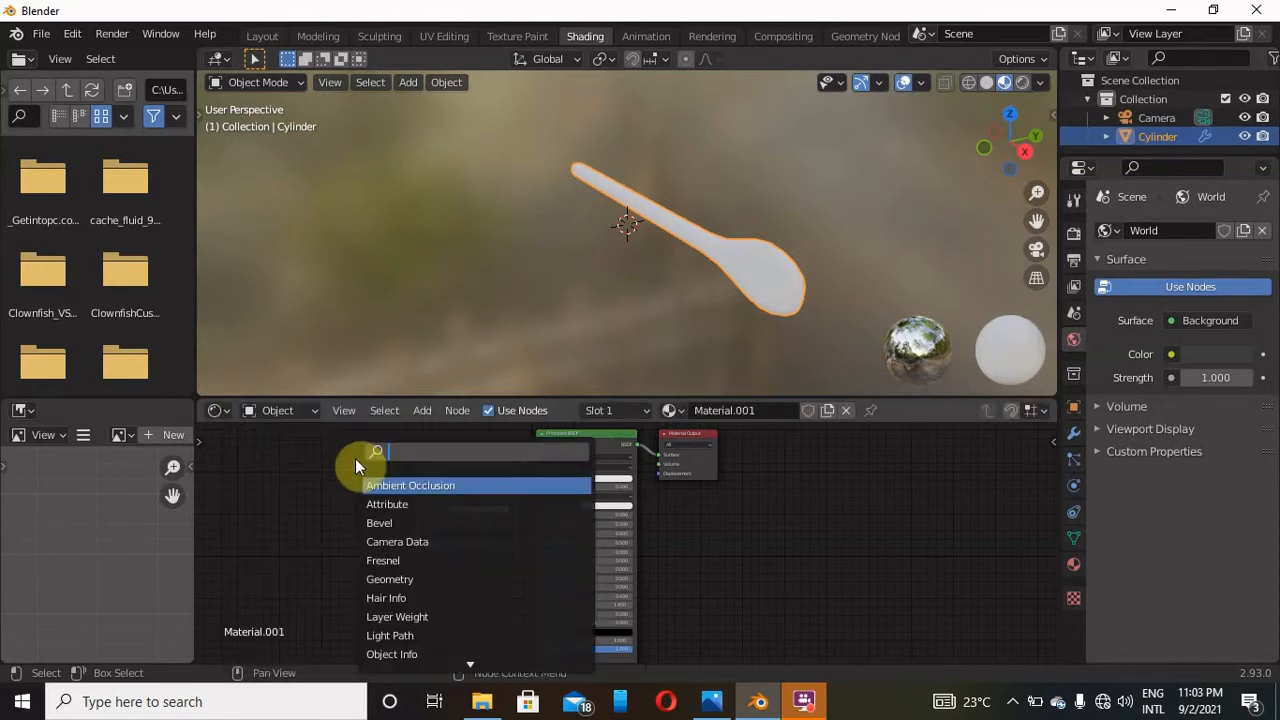
pyautogui.write('noise')
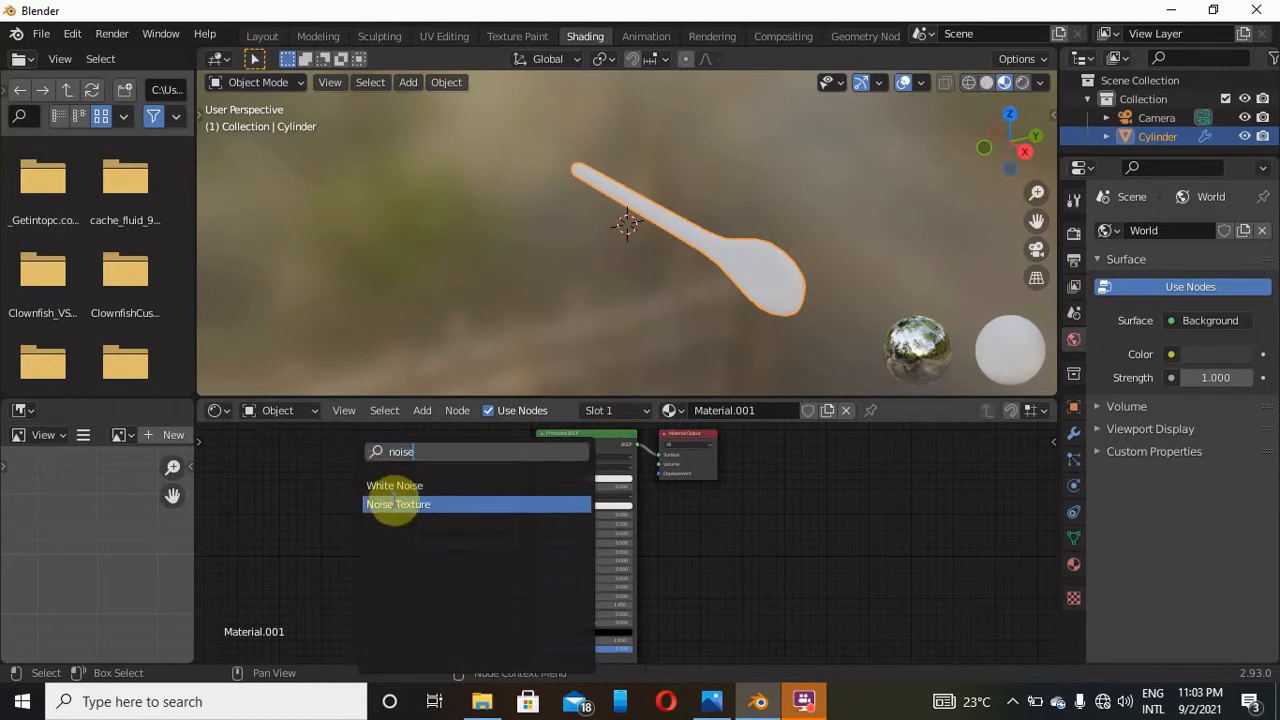
pyautogui.click(396, 504)
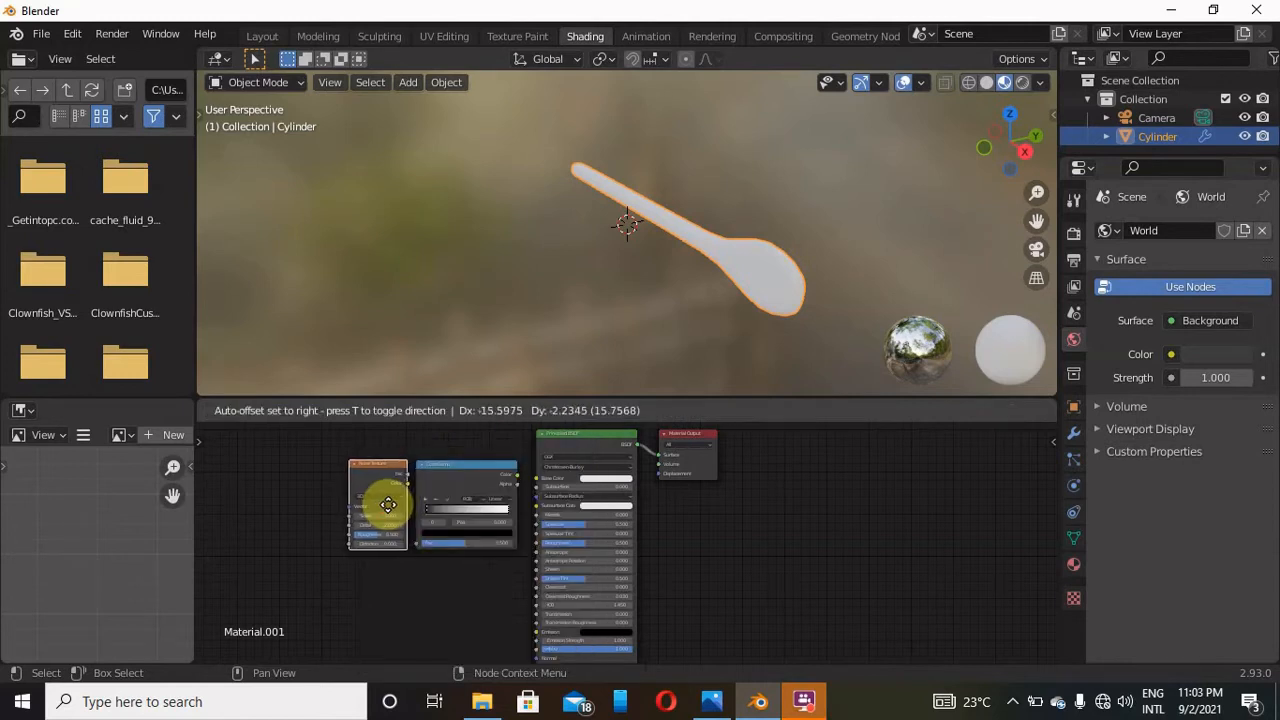
pyautogui.click(388, 512)
# Add a Mapping node and place it just before the Noise Texture node
pyautogui.hotkey('shift', 'a')
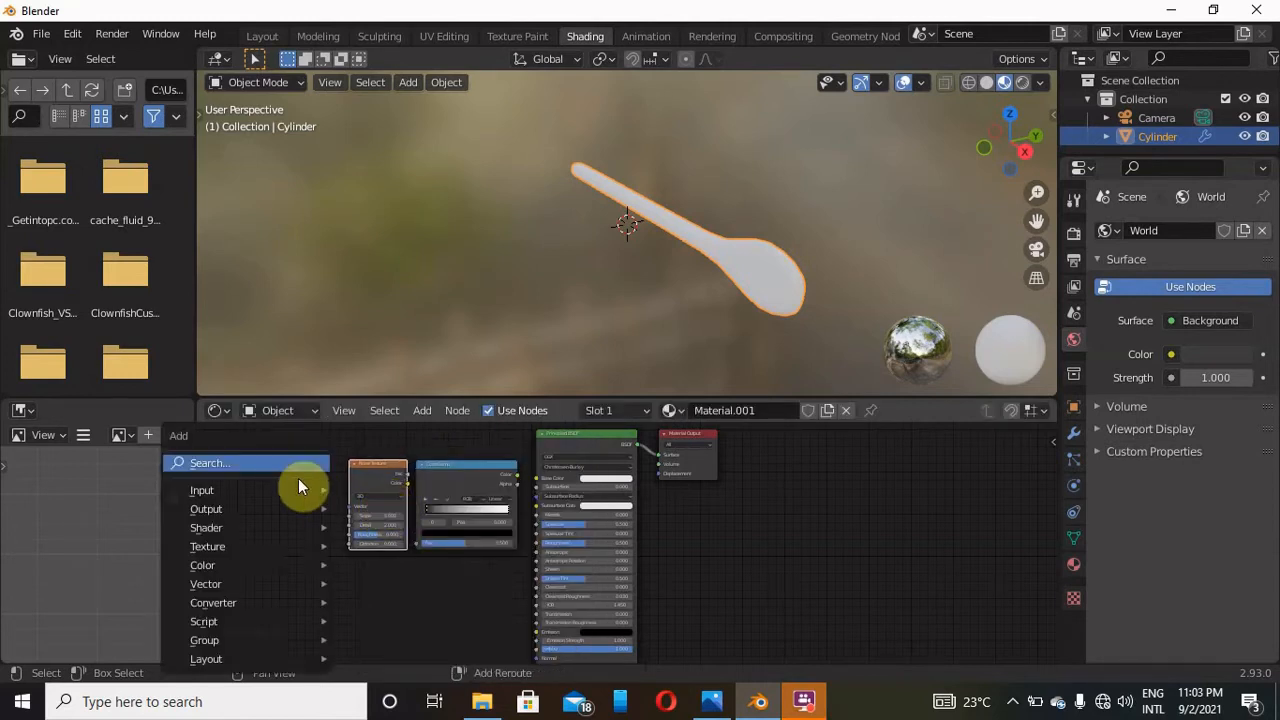
pyautogui.click(285, 463)
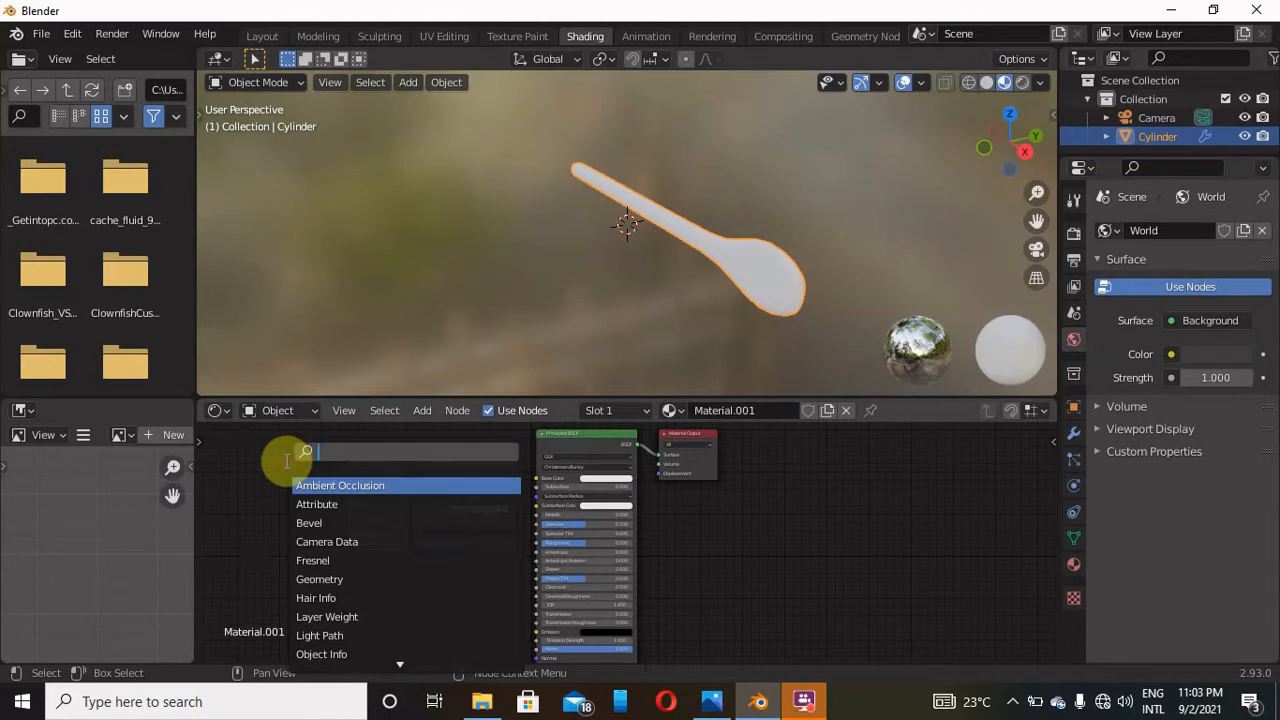
pyautogui.write('mapp')
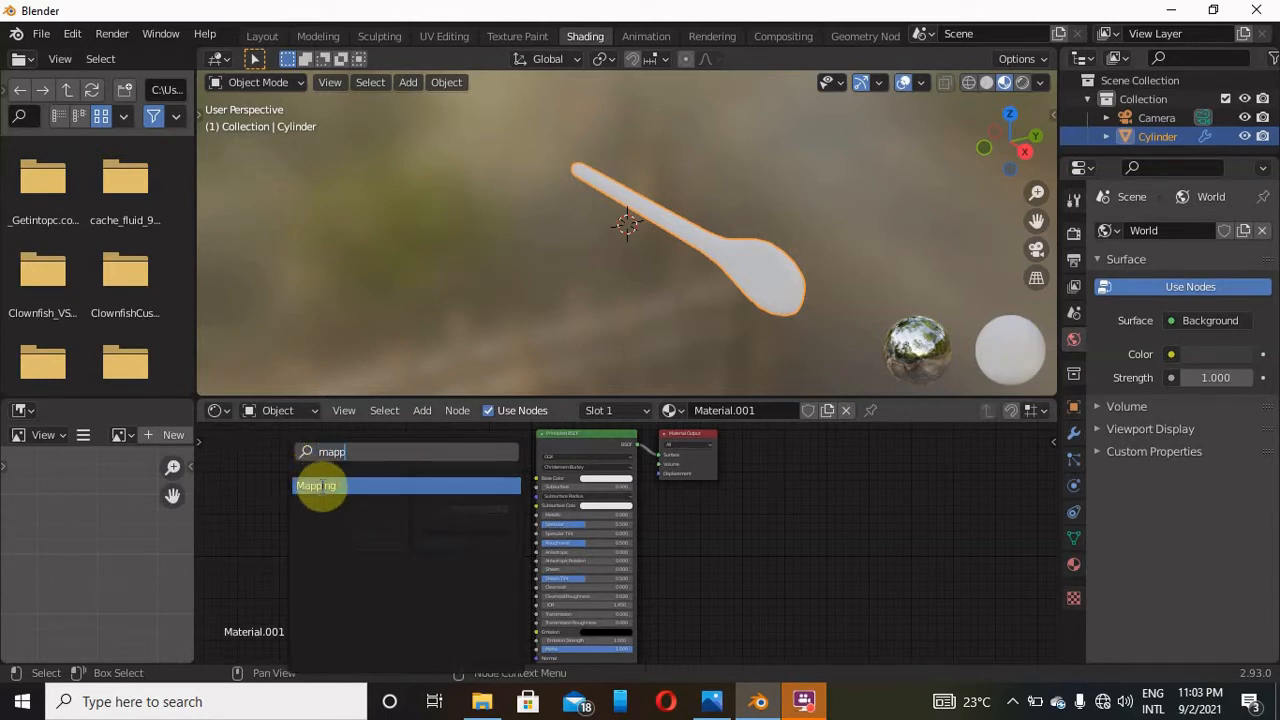
pyautogui.click(318, 487)
pyautogui.click(319, 490)
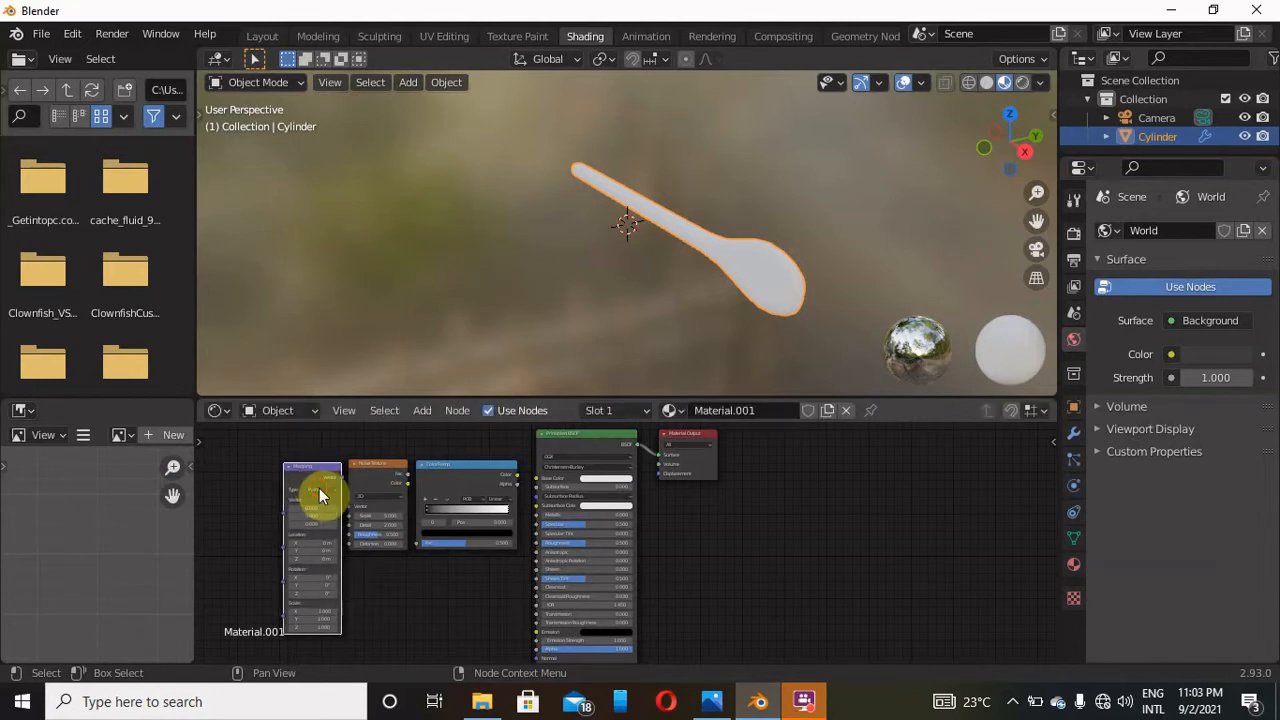
# Add a Texture Coordinate node and place it just before the Mapping node
pyautogui.hotkey('shift', 'a')
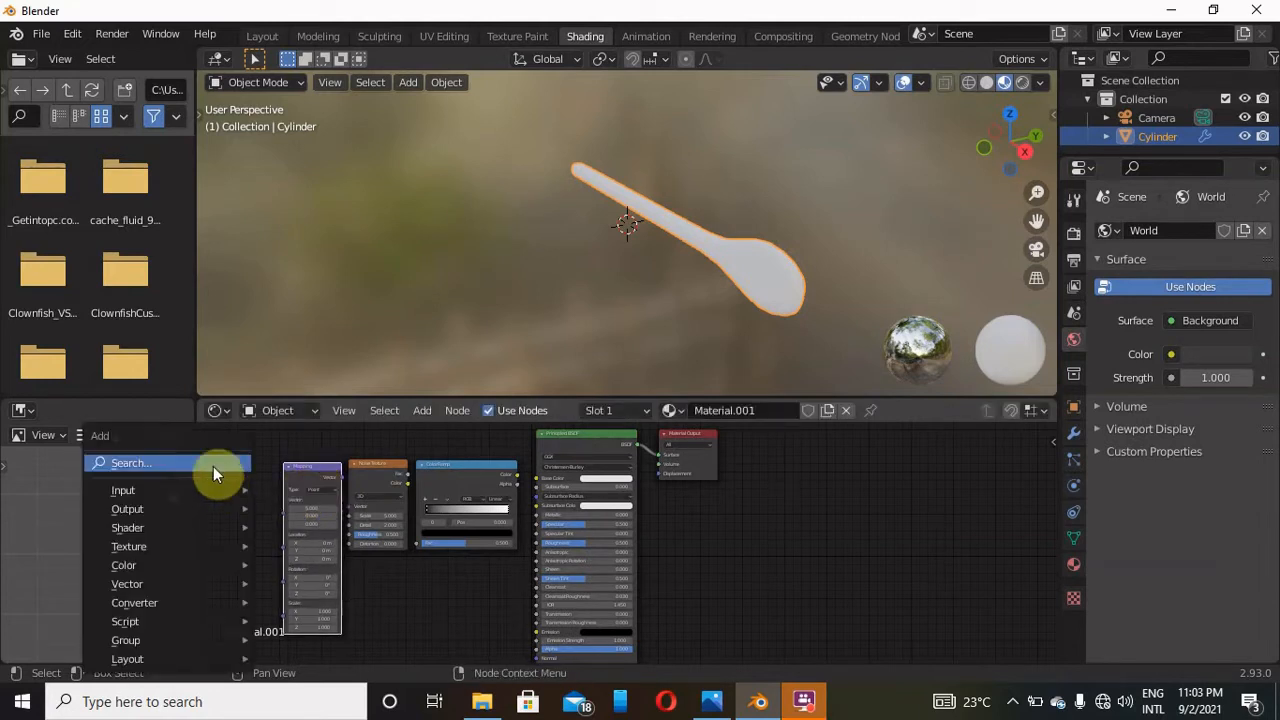
pyautogui.click(197, 463)
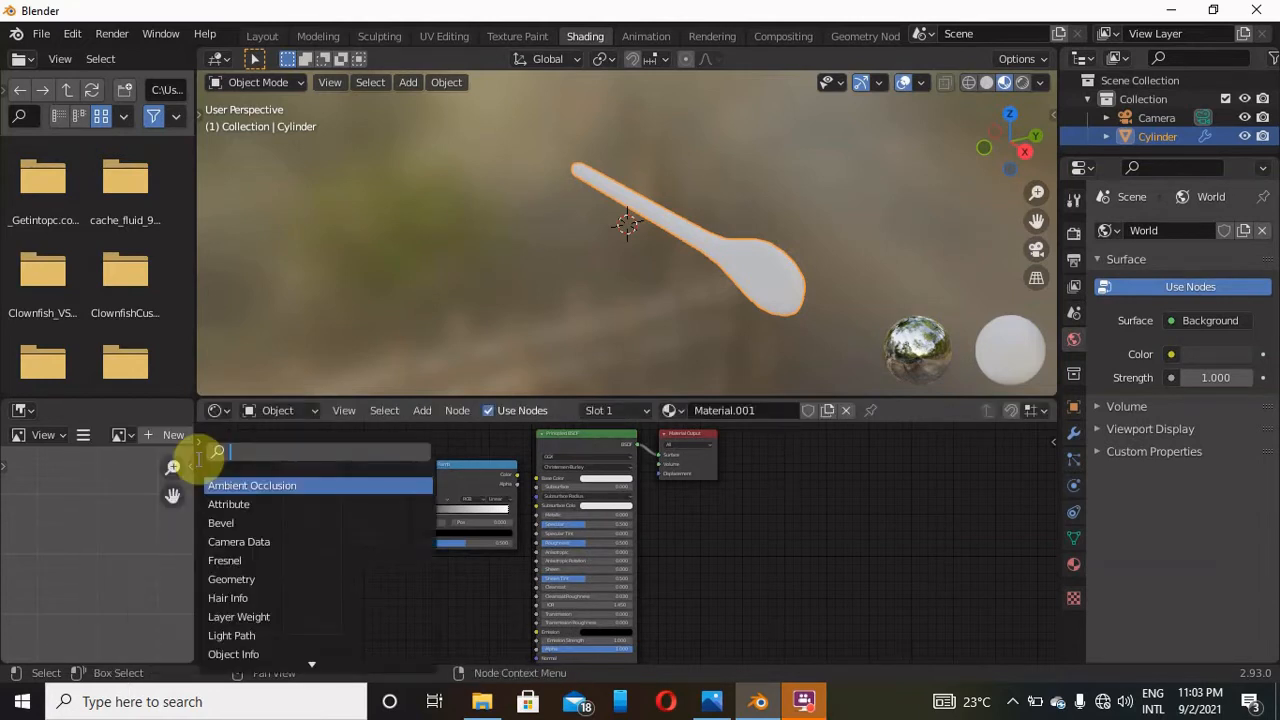
pyautogui.write('te')
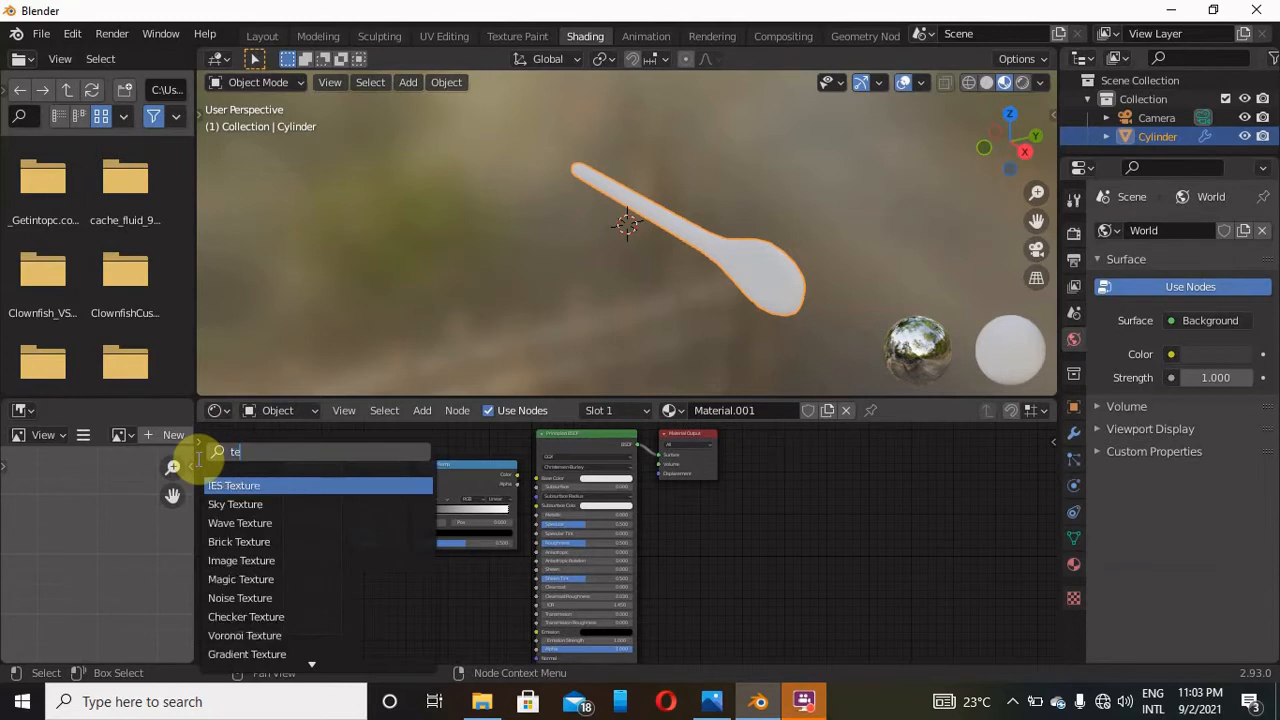
pyautogui.write('xturecoo')
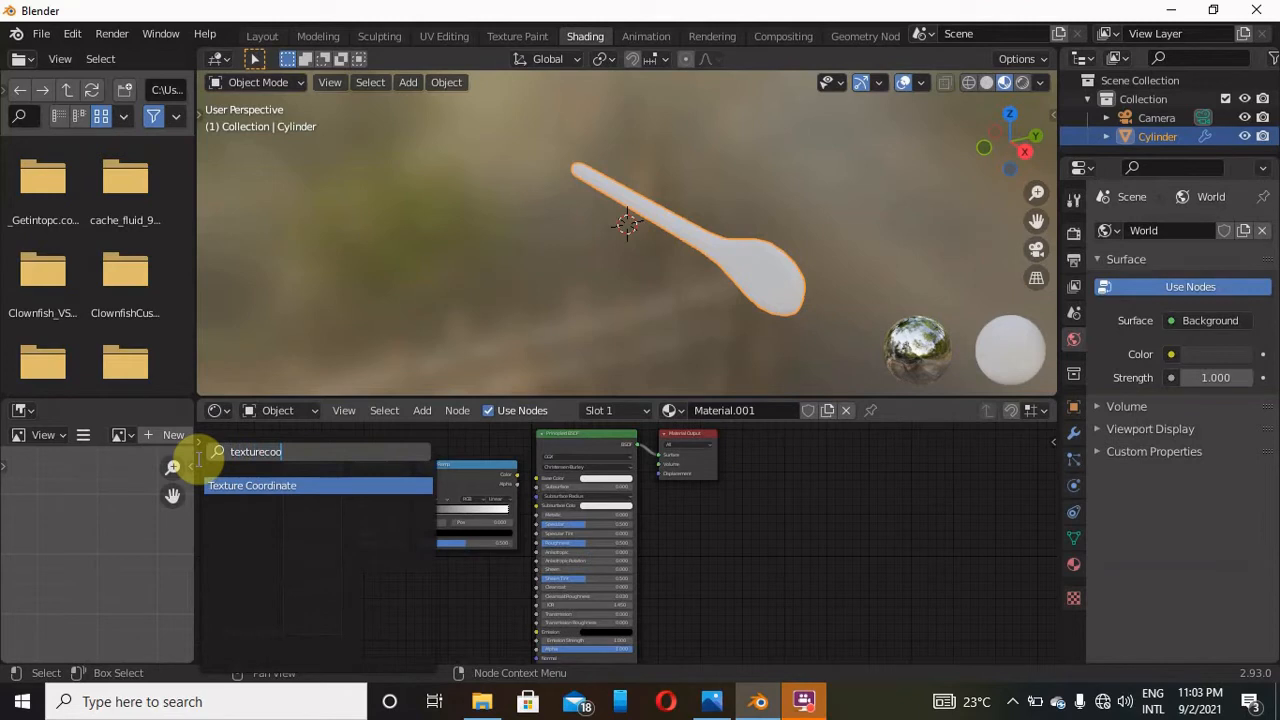
pyautogui.click(240, 489)
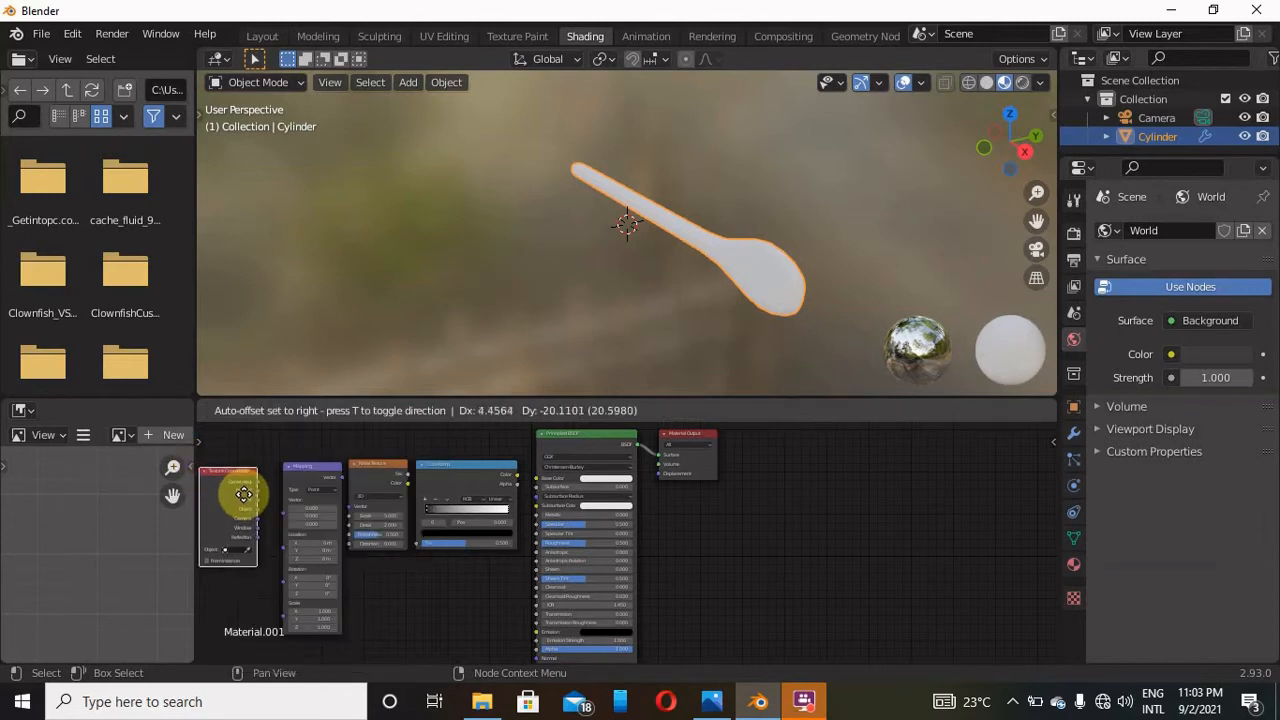
pyautogui.click(245, 502)
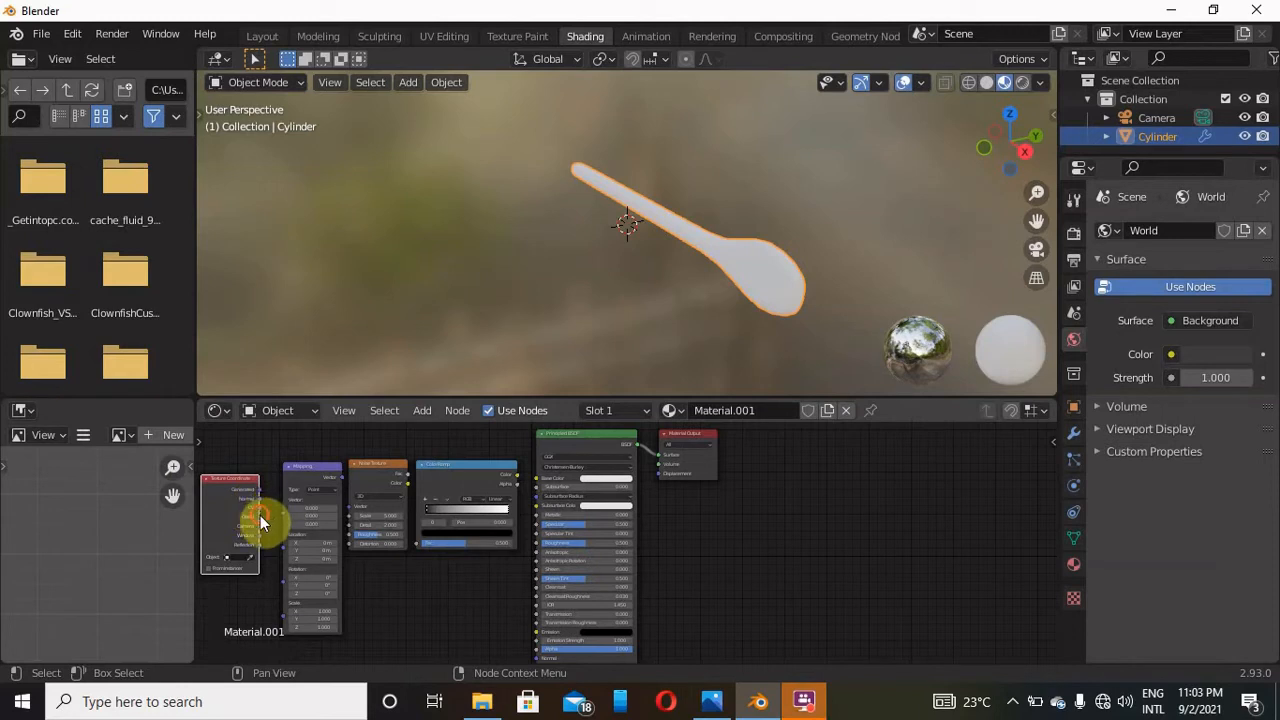
# Connect Texture Coordinate's Object output to the Mapping node's Vector input, and the Mapping output to the Noise Texture's Vector input
pyautogui.moveTo(260, 515); pyautogui.dragTo(288, 512)
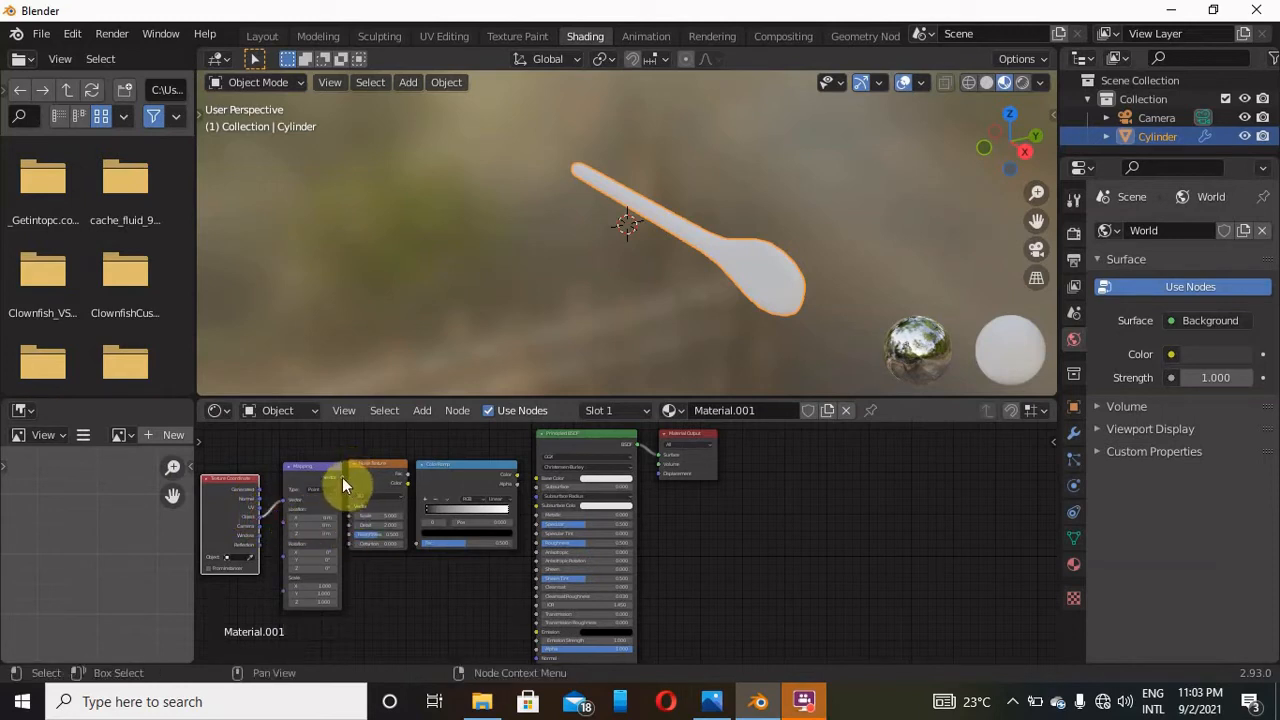
pyautogui.click(342, 477)
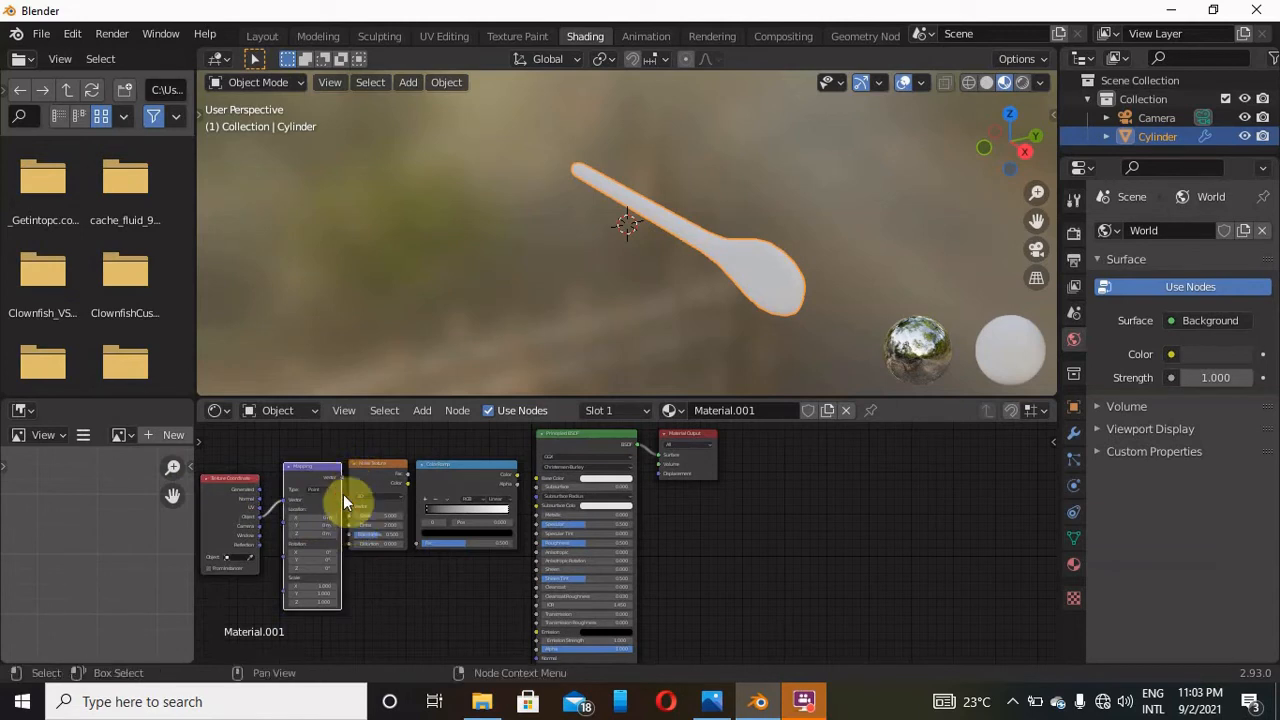
pyautogui.moveTo(339, 479); pyautogui.dragTo(349, 506)
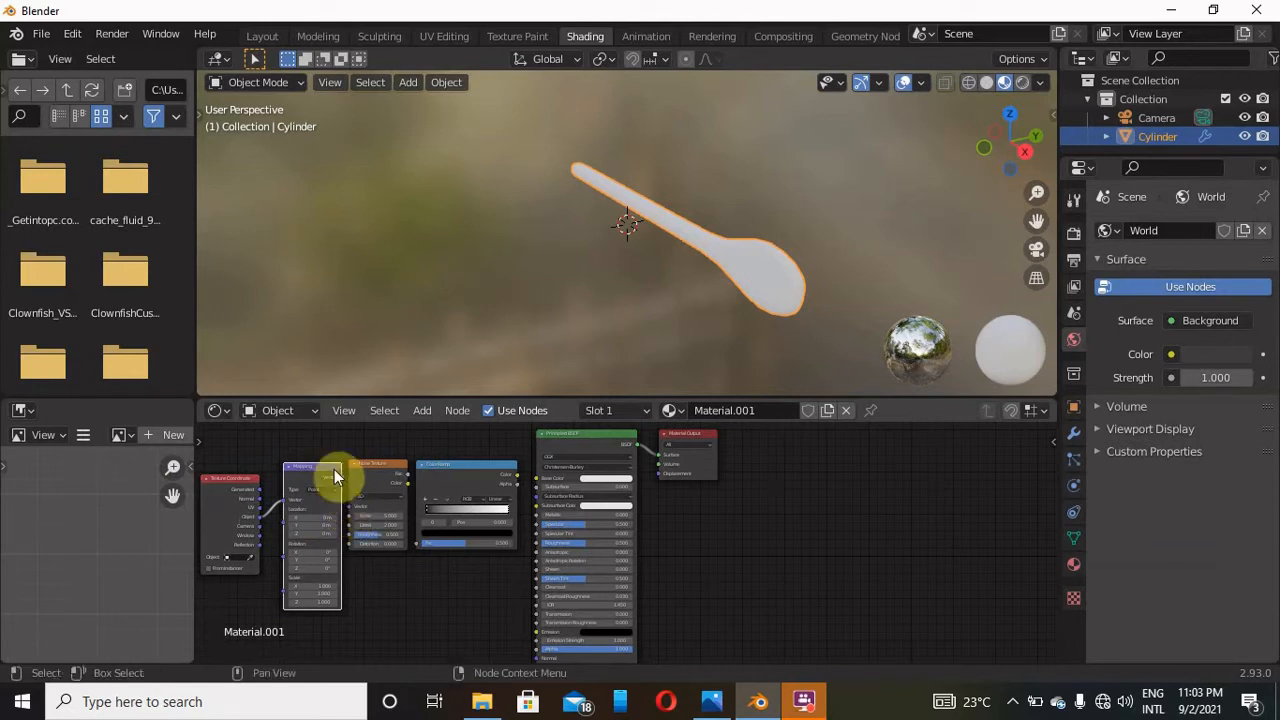
pyautogui.press('g')
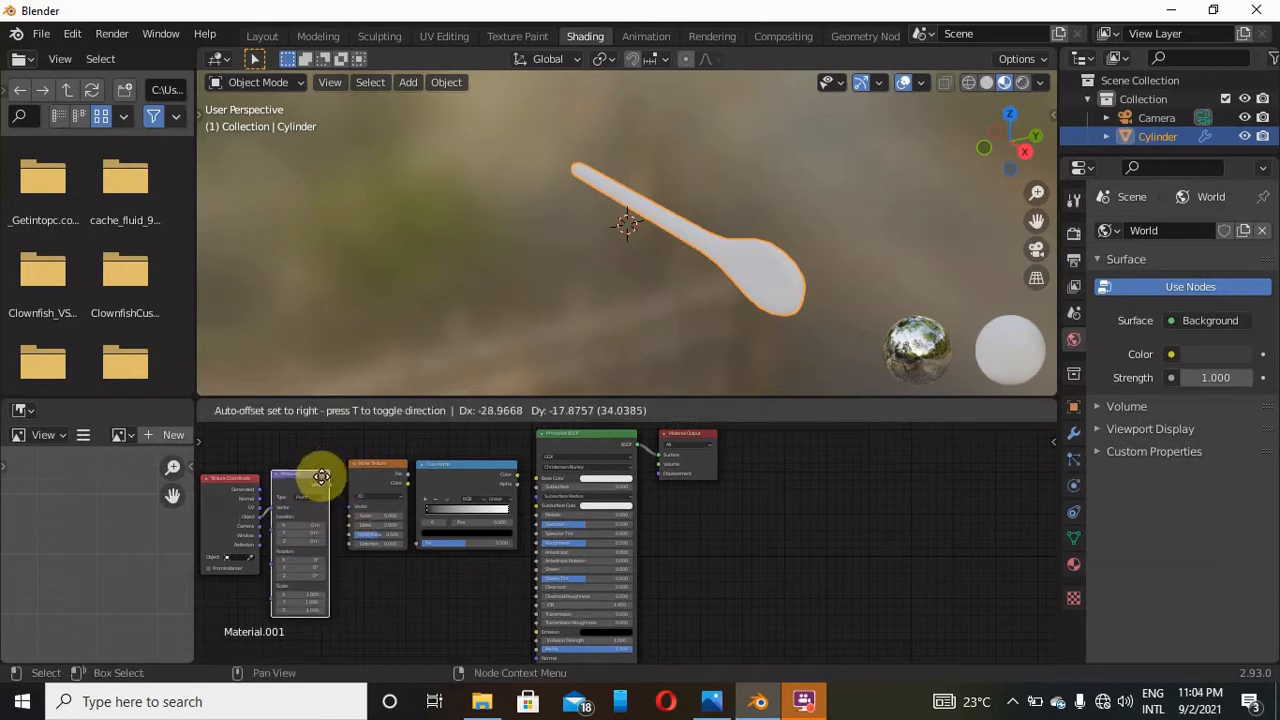
pyautogui.click(321, 476)
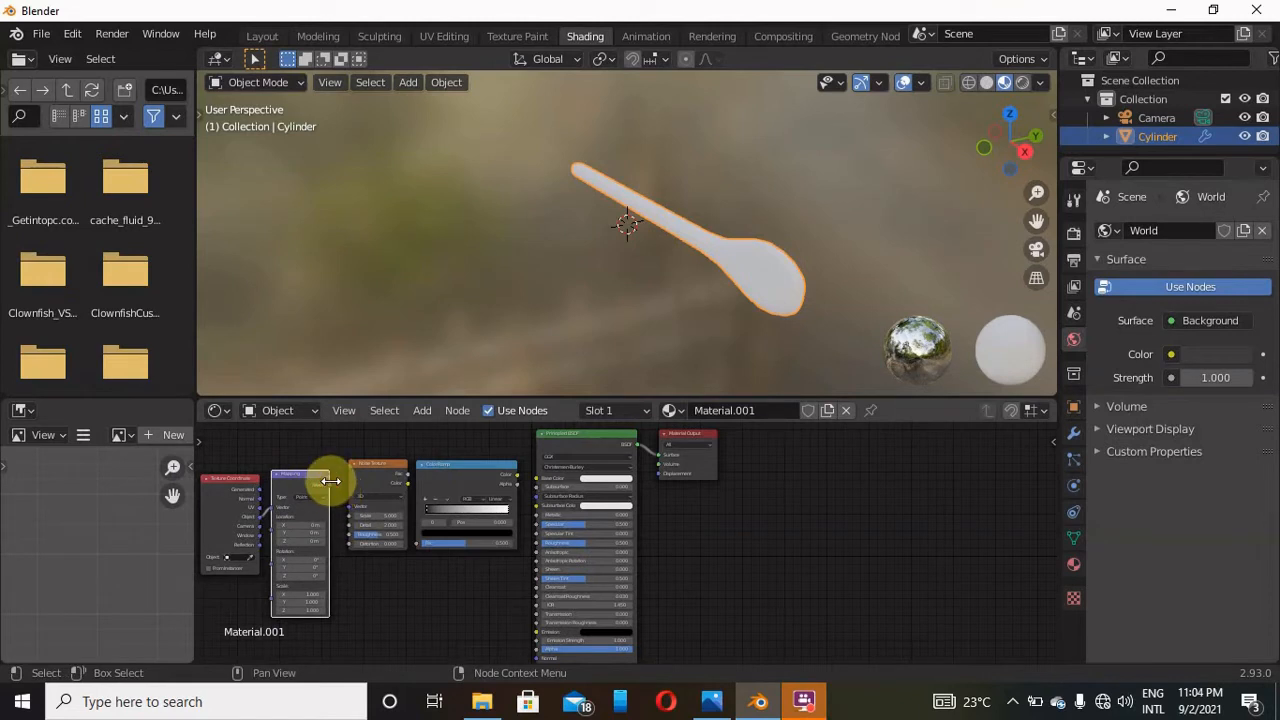
pyautogui.moveTo(328, 481); pyautogui.dragTo(416, 543)
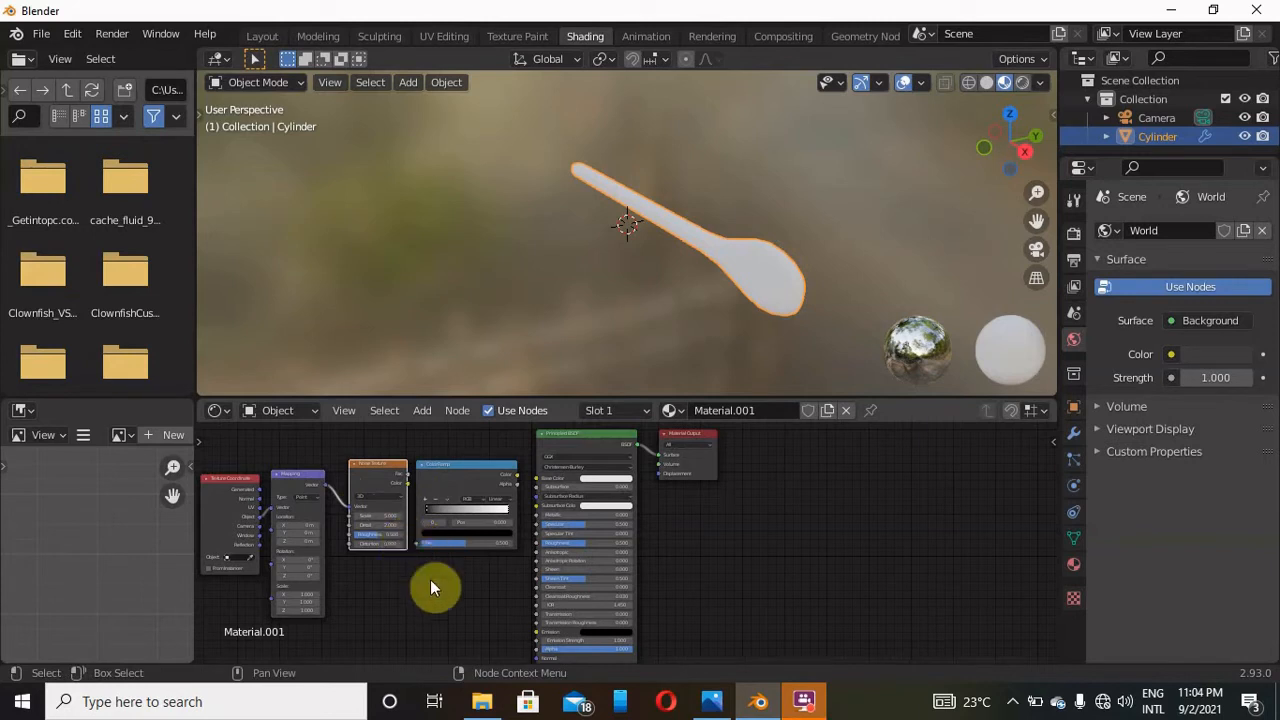
# Connect the Noise Texture's Color output to the ColorRamp's Fac input, and the ColorRamp's Color output to the Principled BSDF's Base Color
pyautogui.press('g')
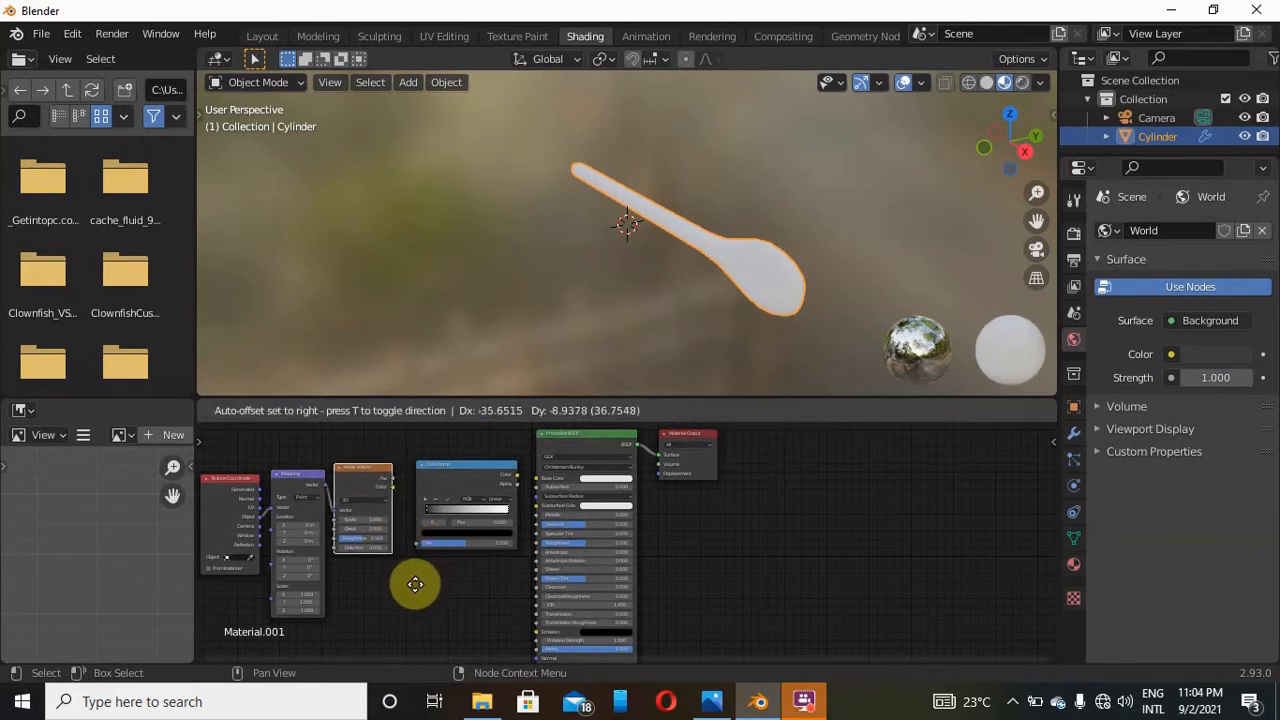
pyautogui.click(416, 583)
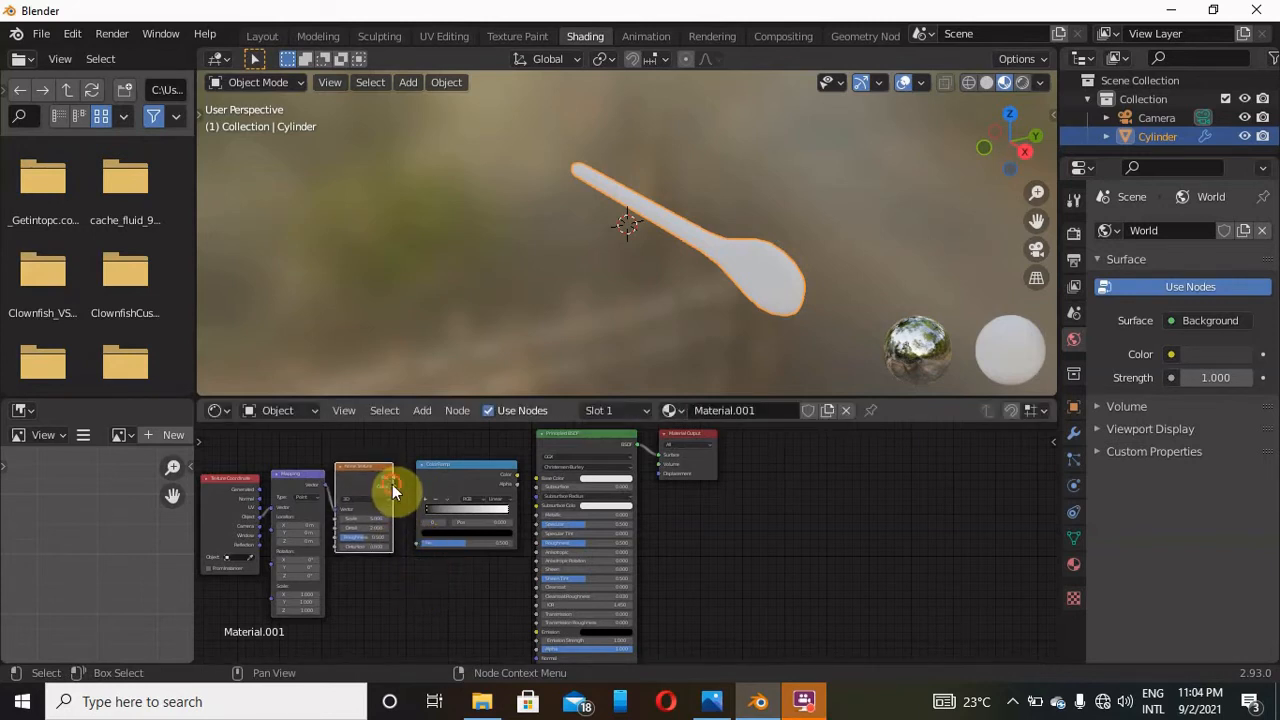
pyautogui.moveTo(392, 484); pyautogui.dragTo(414, 545)
pyautogui.moveTo(518, 476); pyautogui.dragTo(543, 482)
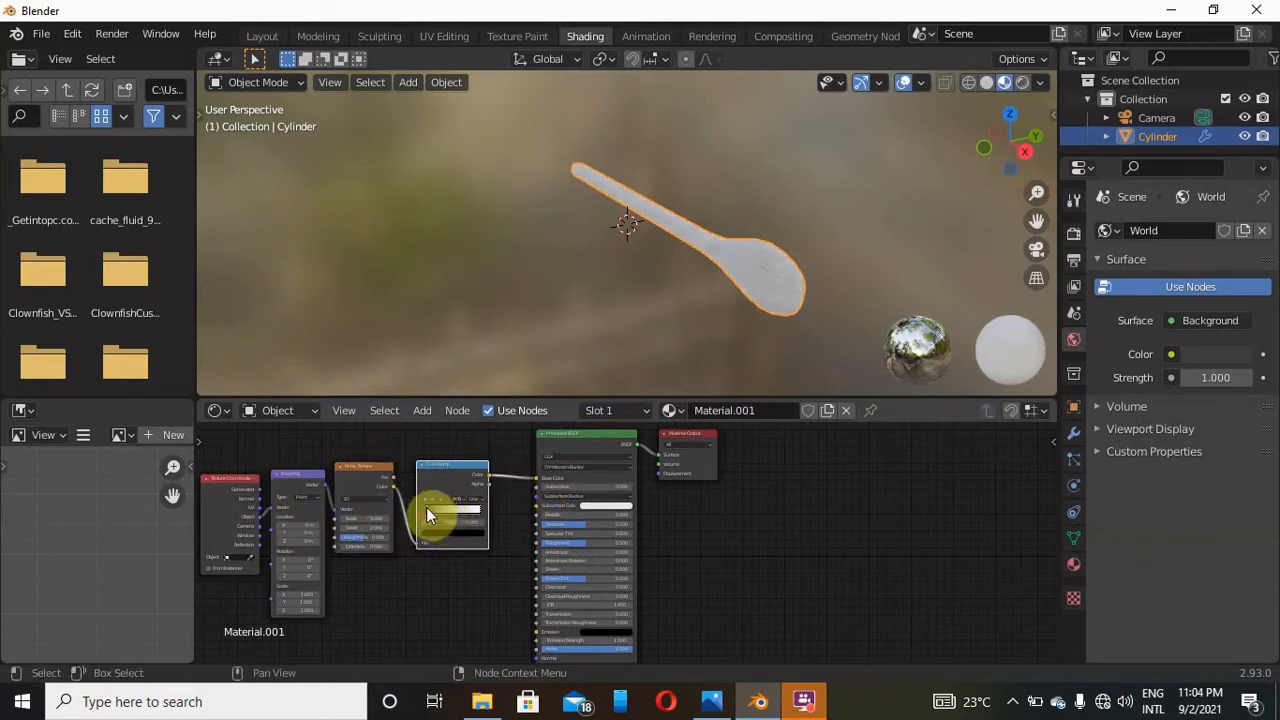
# Shift the ColorRamp's black stop toward the middle and change its white stop to orange
pyautogui.moveTo(436, 507); pyautogui.dragTo(452, 508)
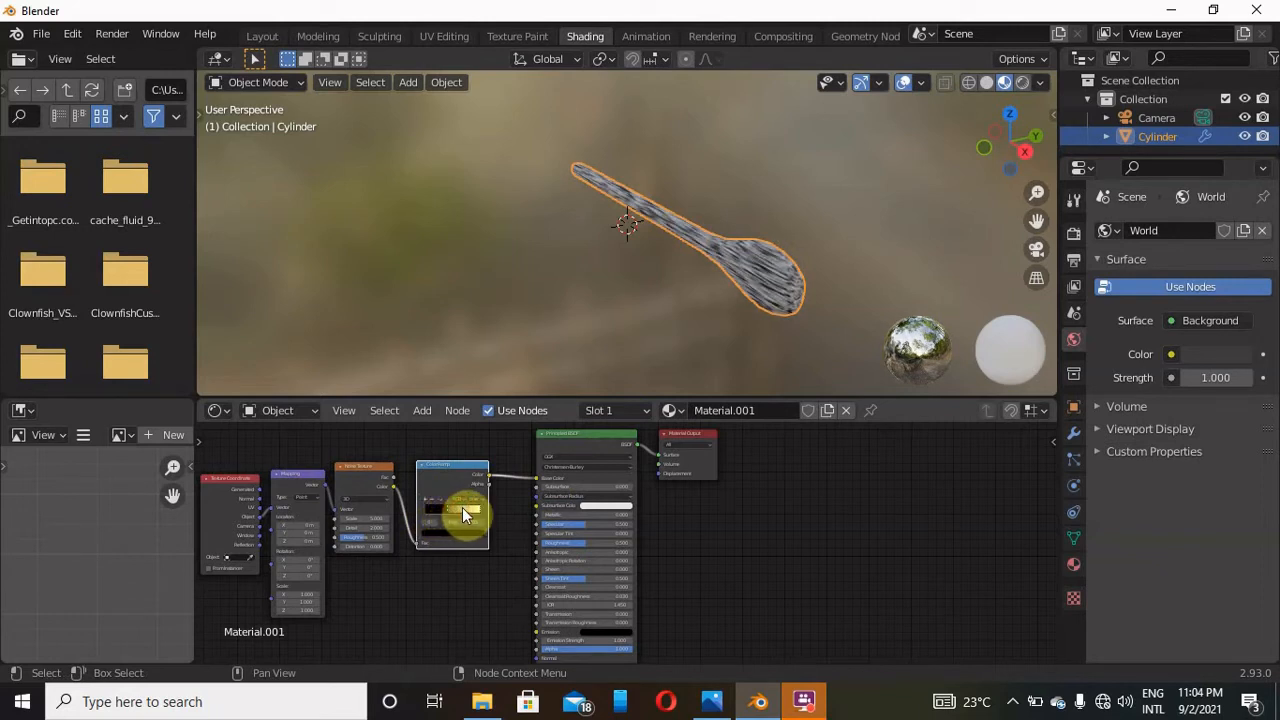
pyautogui.click(472, 507)
pyautogui.click(449, 533)
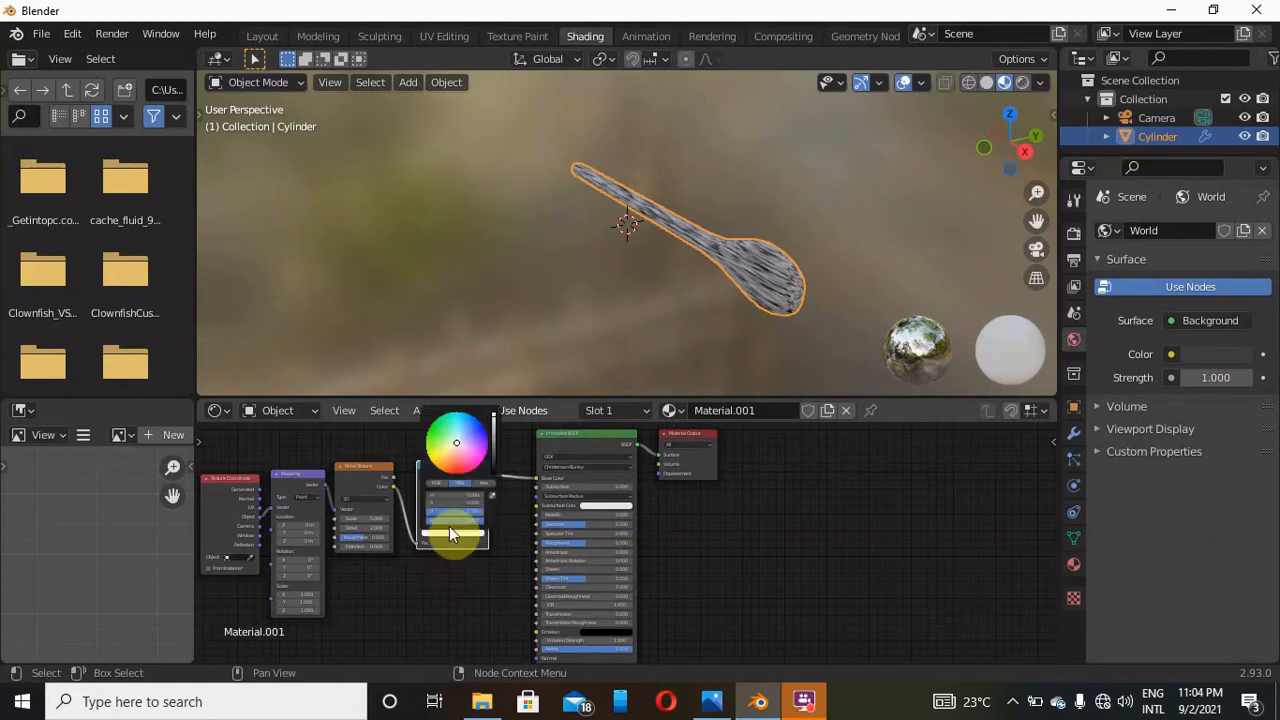
pyautogui.click(448, 470)
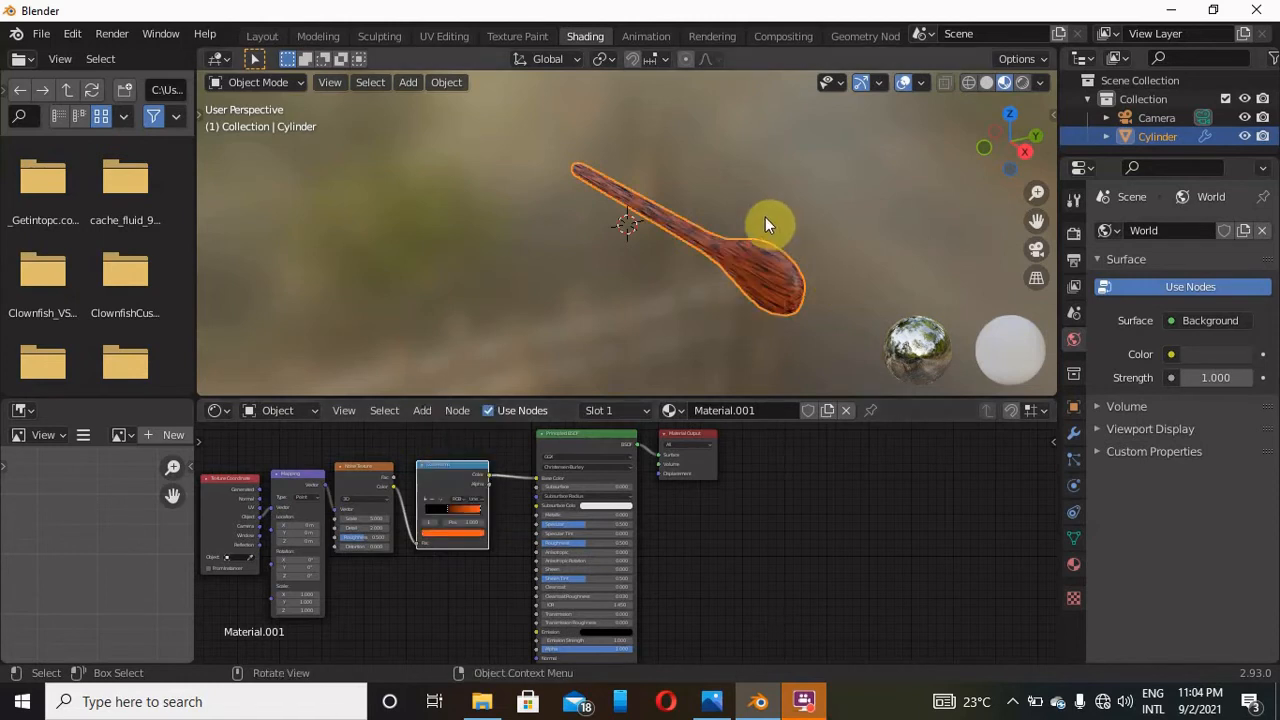
# In the Layout workspace, add a mesh plane at the origin and scale it up to about 2.55 m square
pyautogui.click(261, 36)
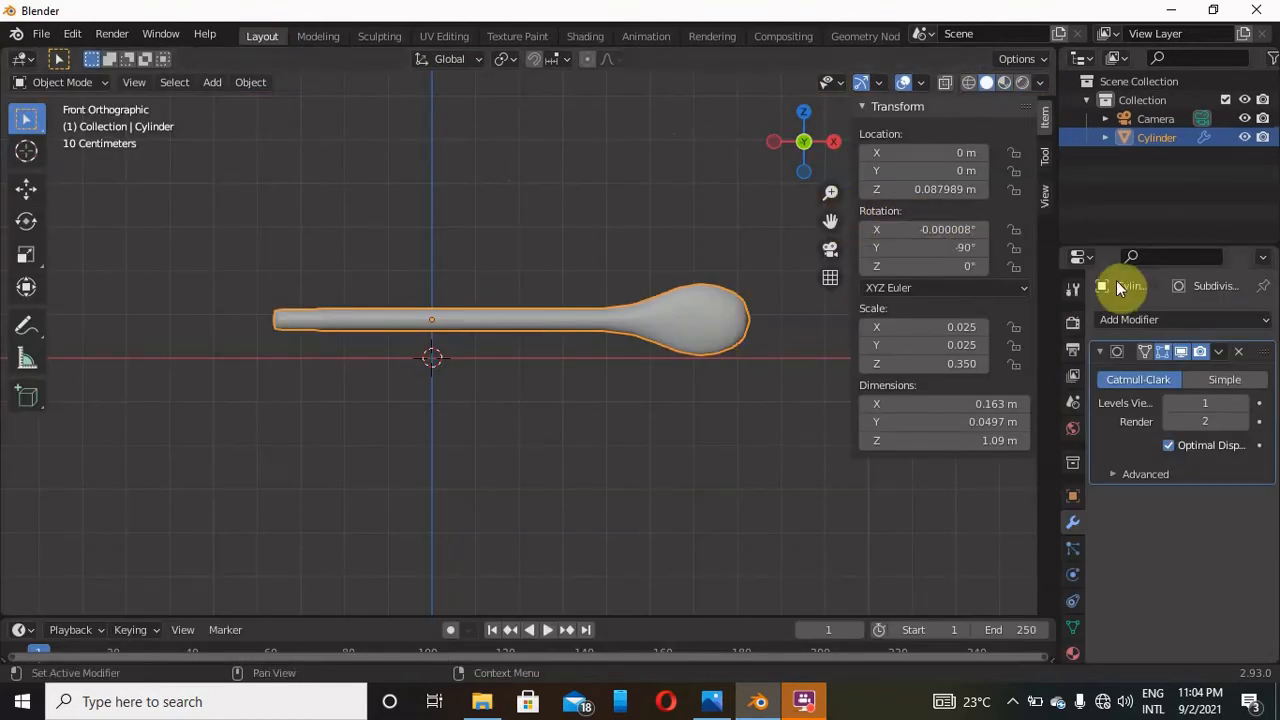
pyautogui.click(220, 83)
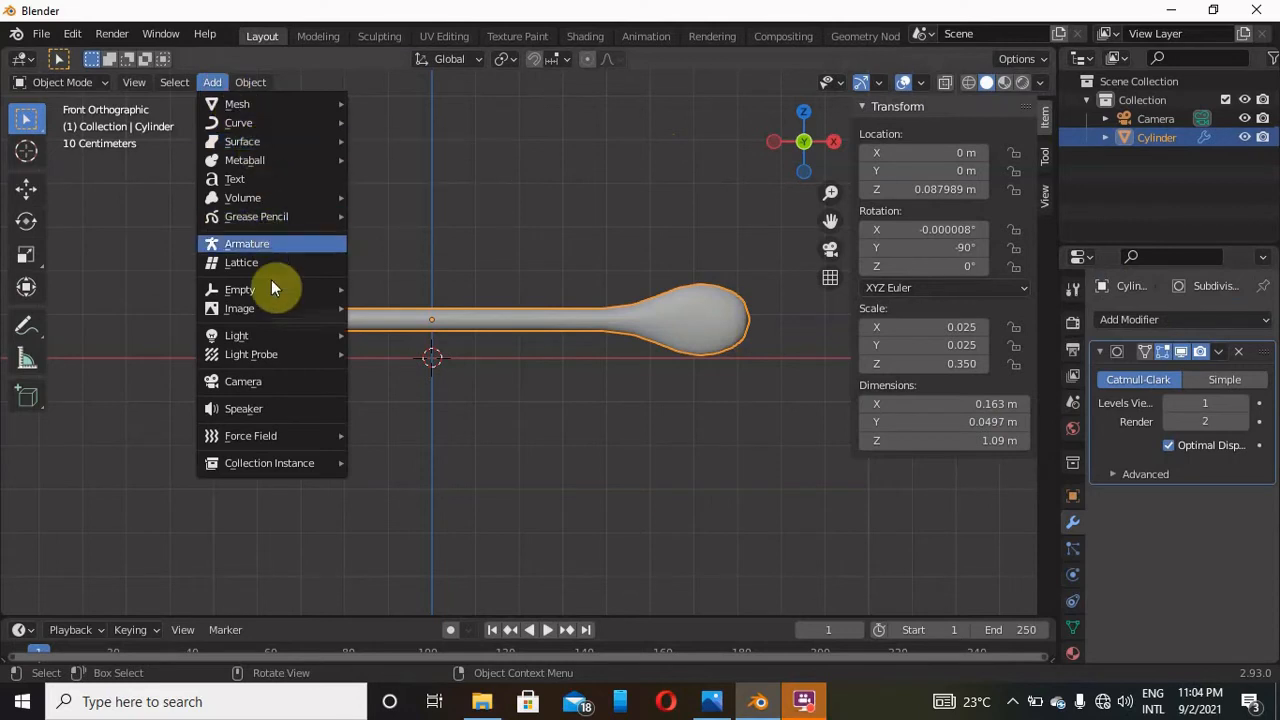
pyautogui.moveTo(300, 104)
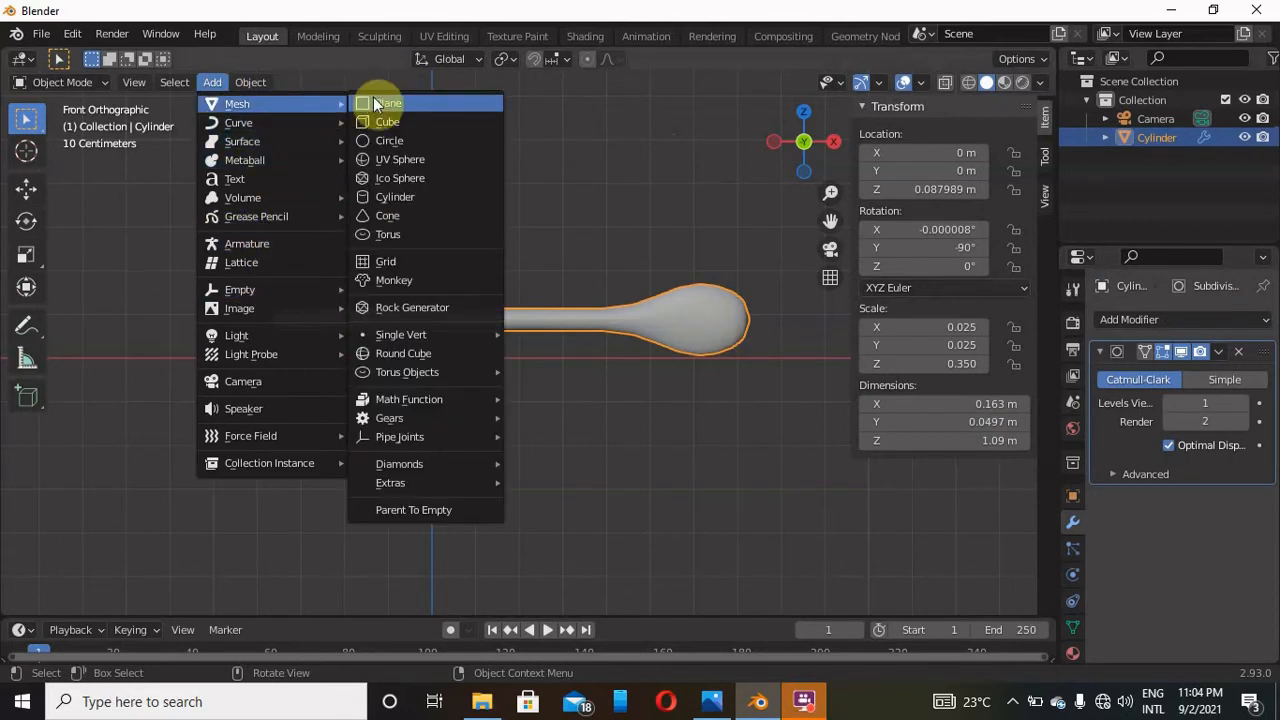
pyautogui.click(377, 104)
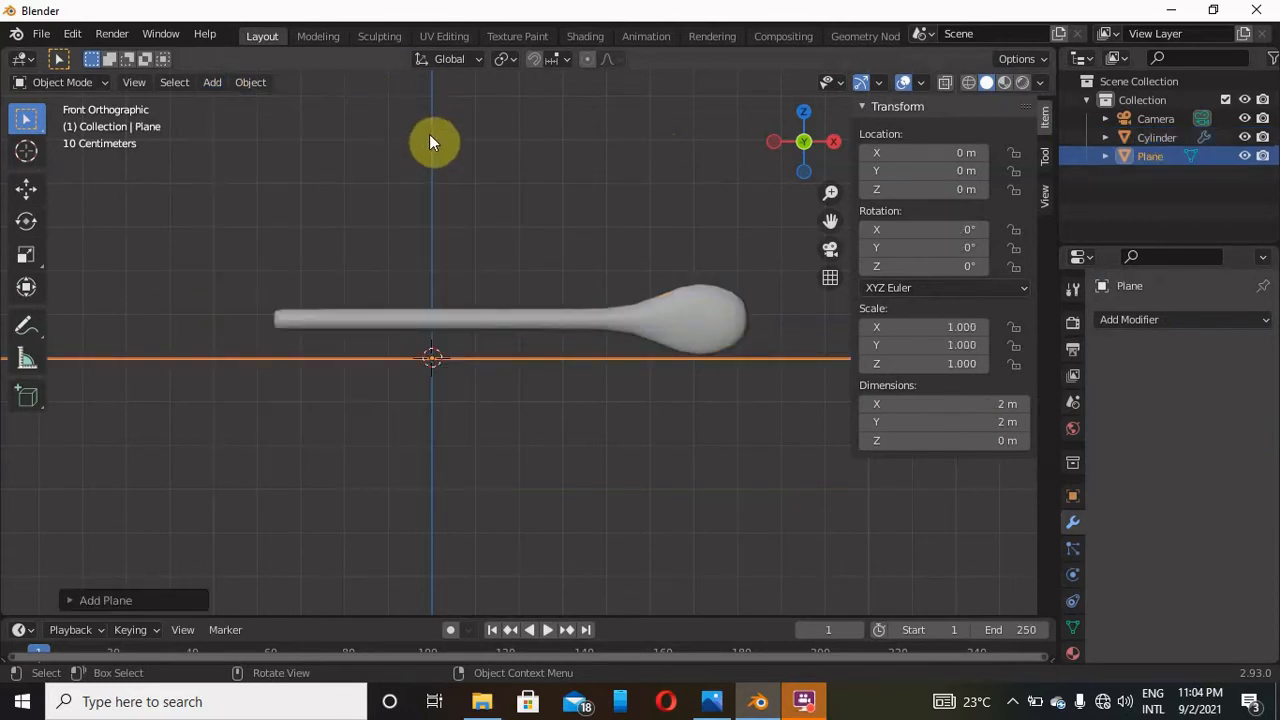
pyautogui.press('s')
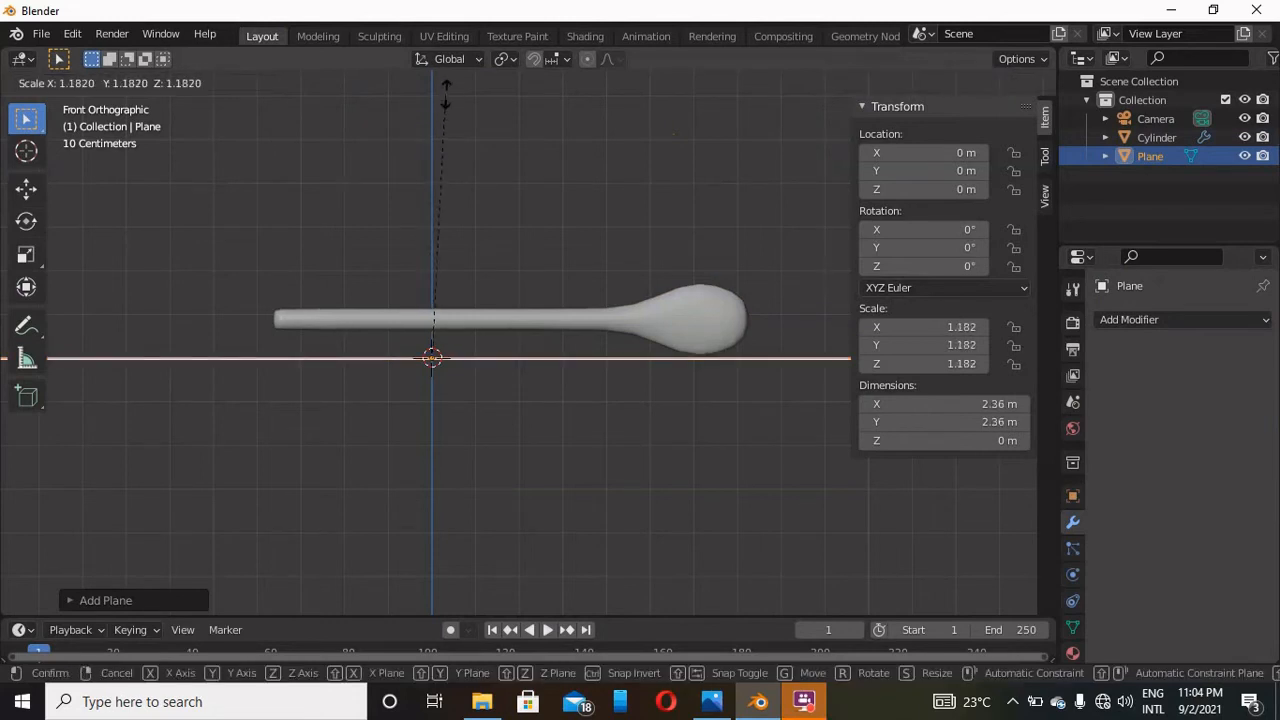
pyautogui.click(452, 76)
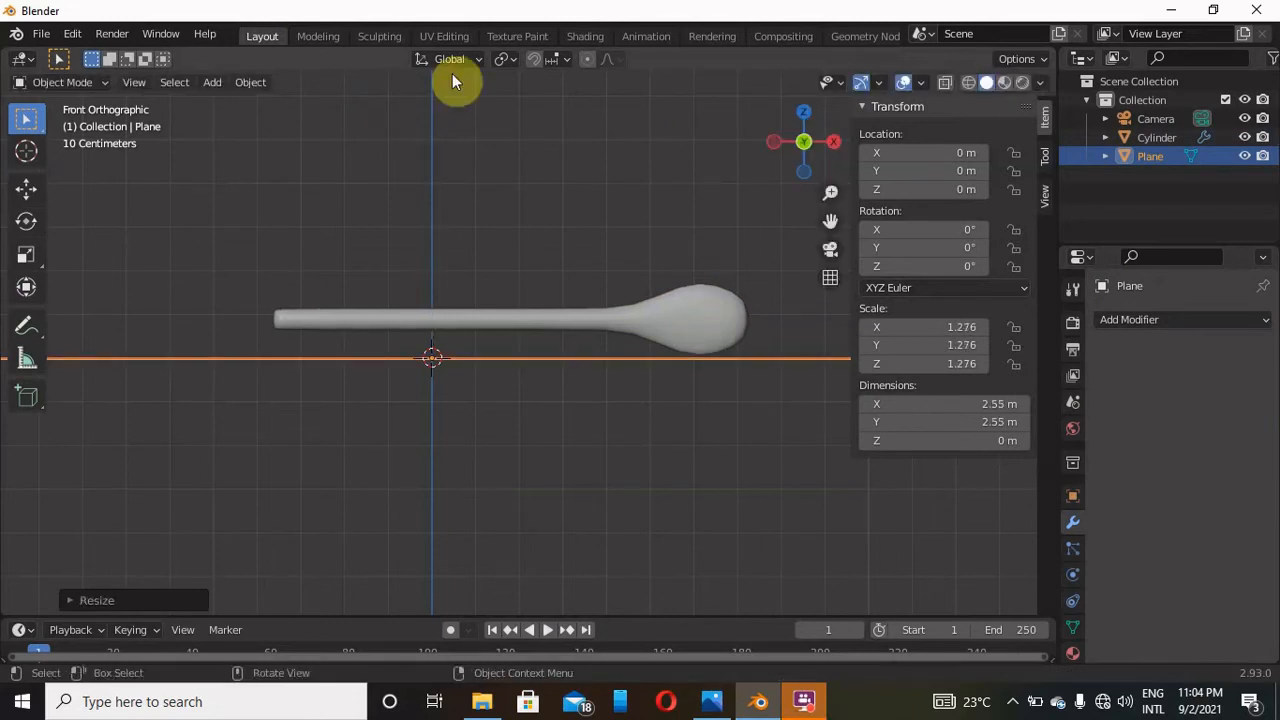
# Look through the camera, lock the camera to the view, and bring it in close to the cooking stick
pyautogui.click(829, 250)
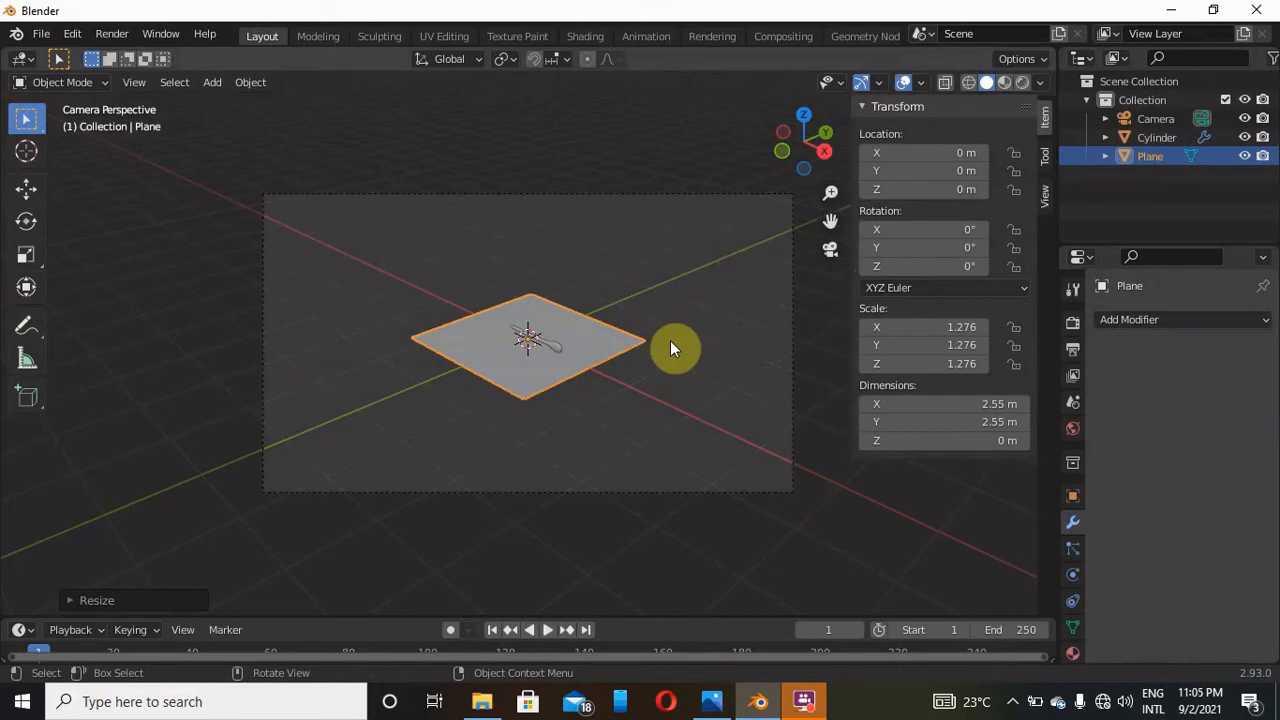
pyautogui.scroll(12, 671, 341)
pyautogui.scroll(-10, 671, 341)
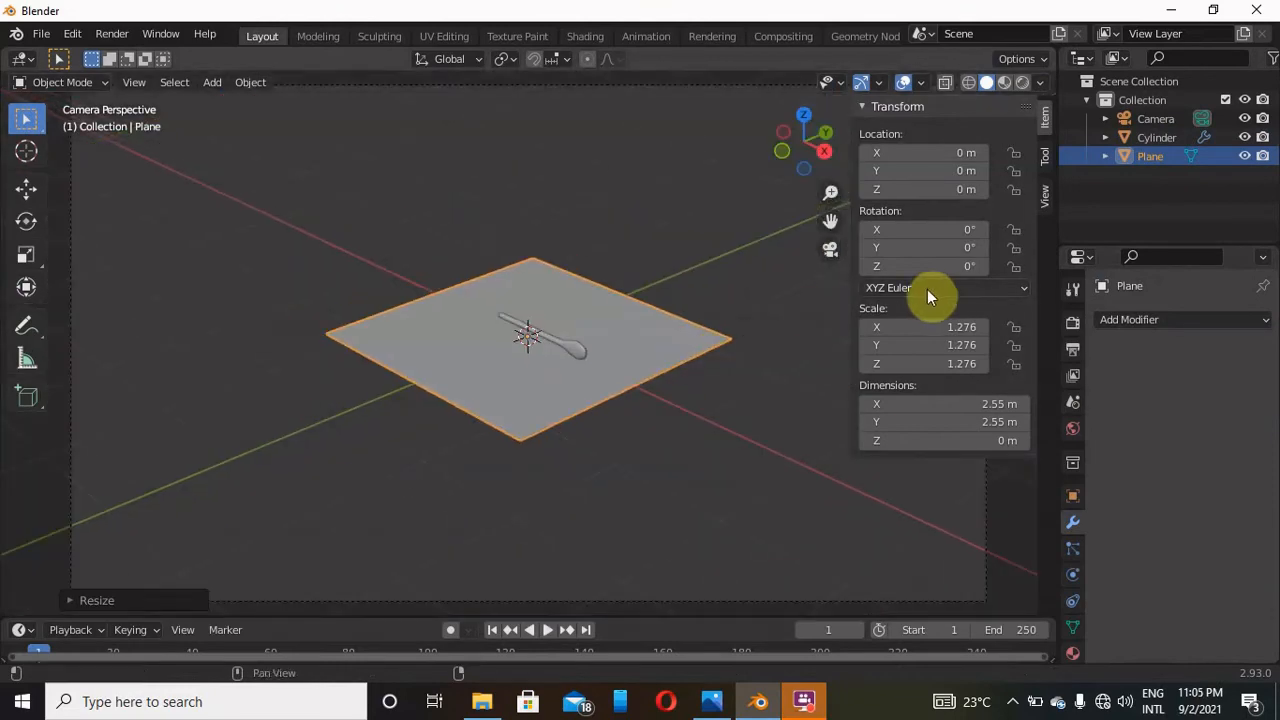
pyautogui.click(1044, 192)
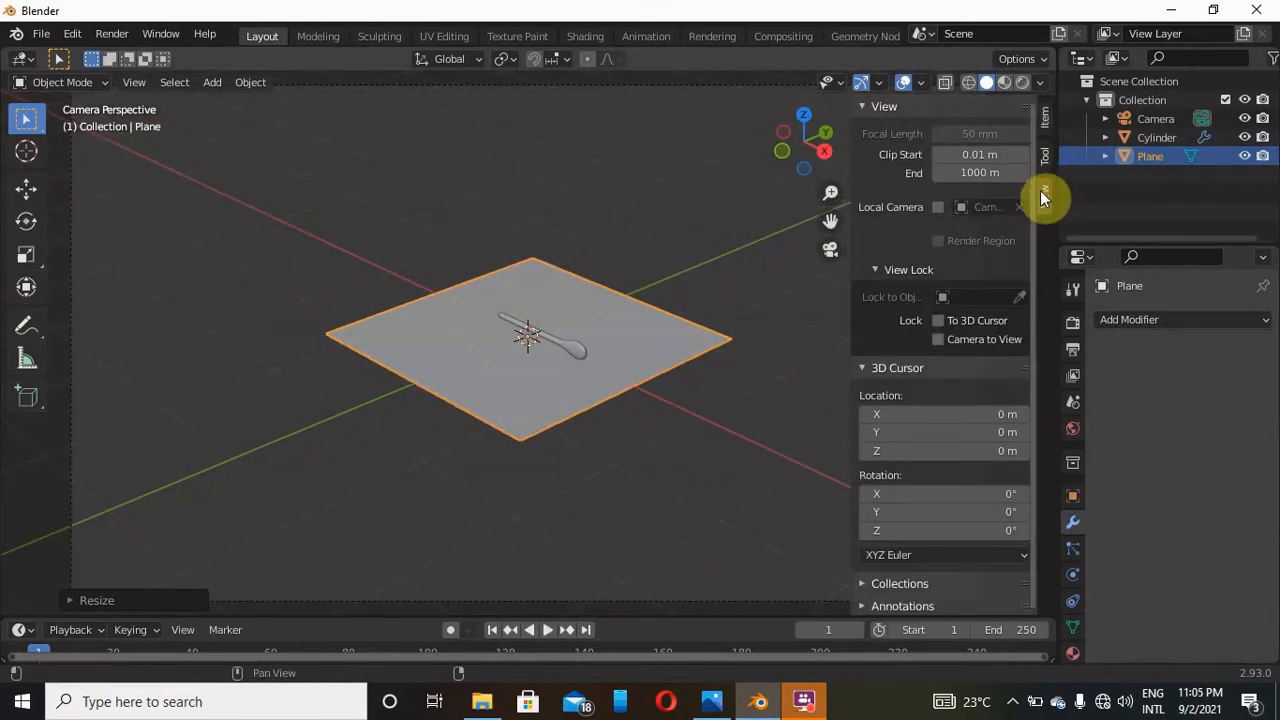
pyautogui.click(937, 339)
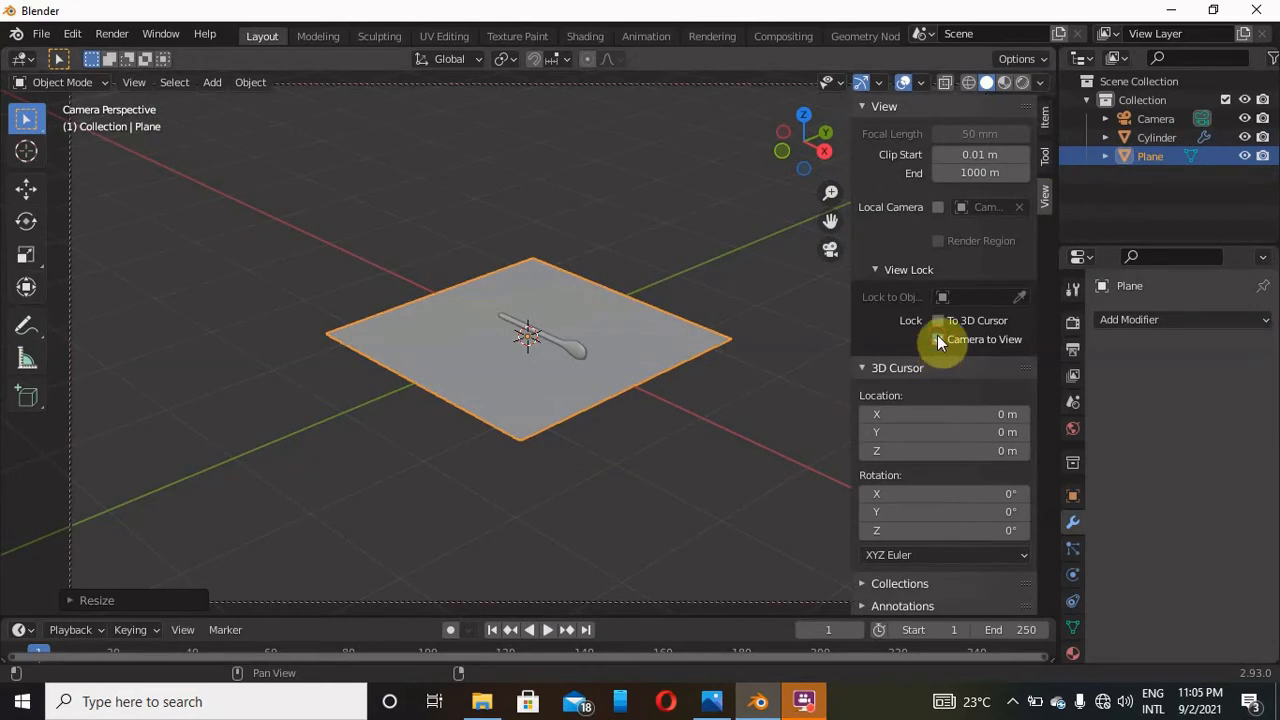
pyautogui.scroll(-6, 645, 368)
pyautogui.scroll(12, 641, 370)
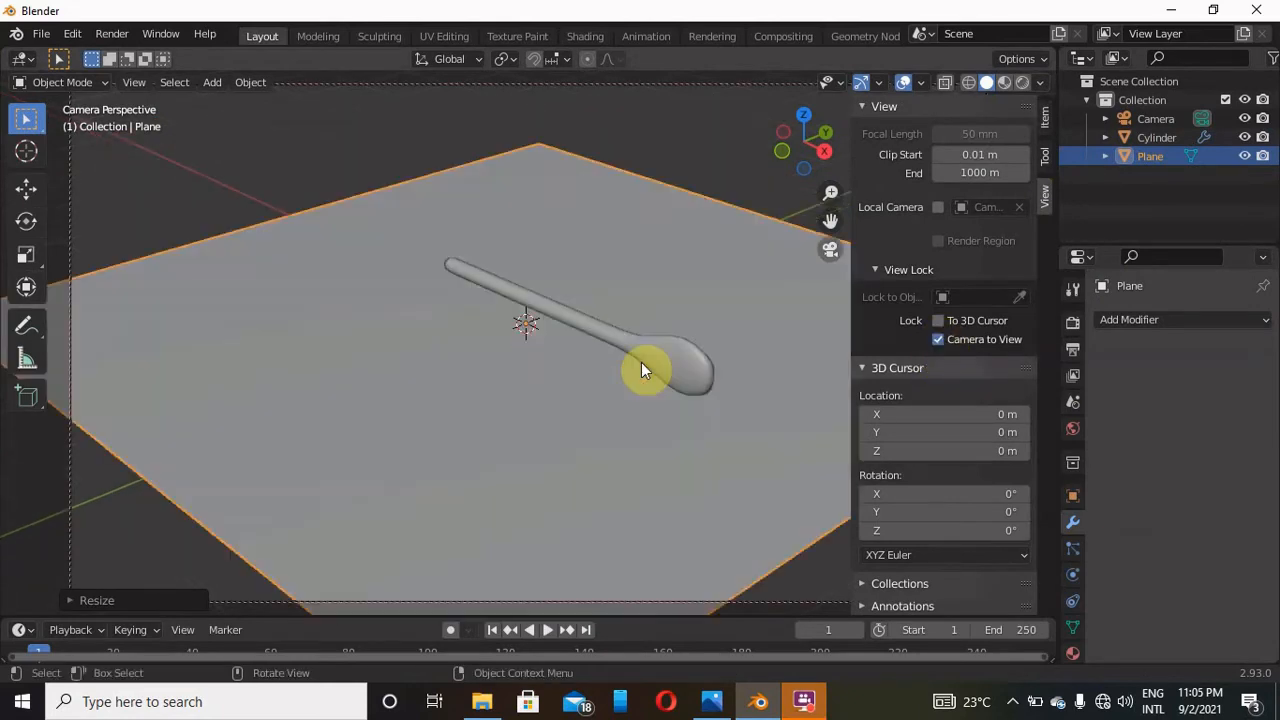
pyautogui.scroll(3, 641, 365)
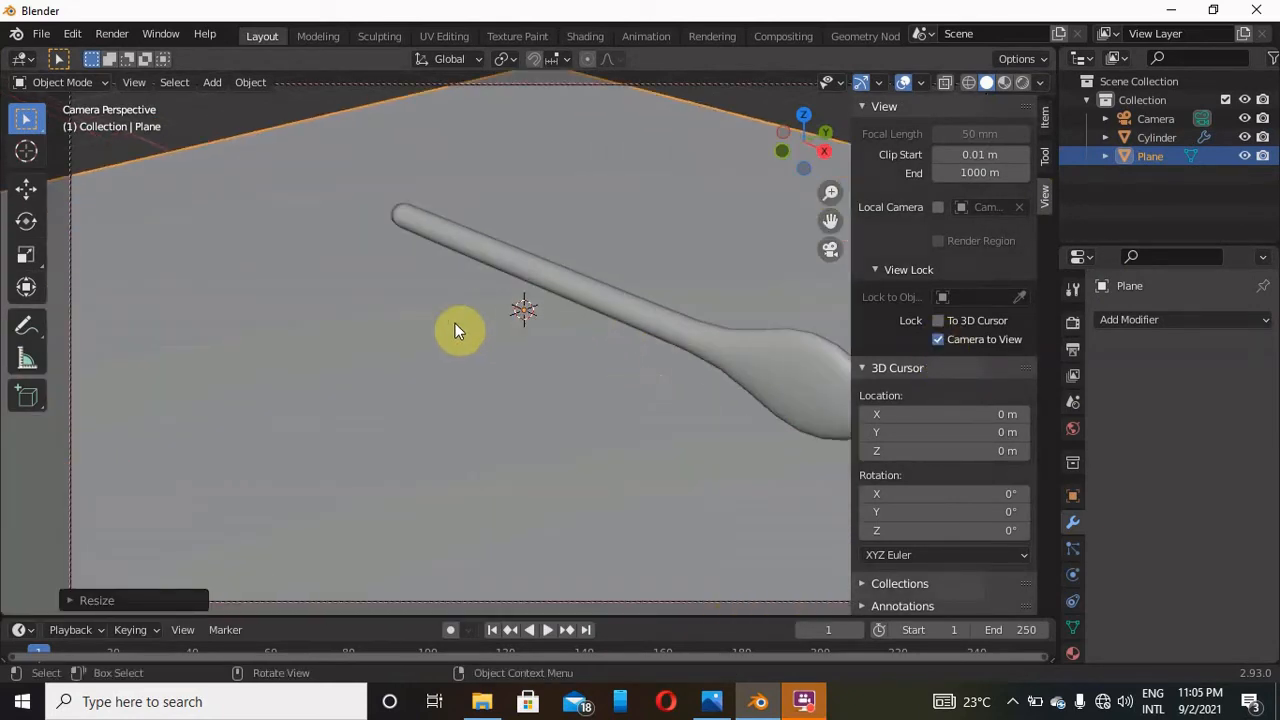
# Enlarge the ground plane until it fills the camera frame, then pull the camera back to show the whole stick
pyautogui.press('s')
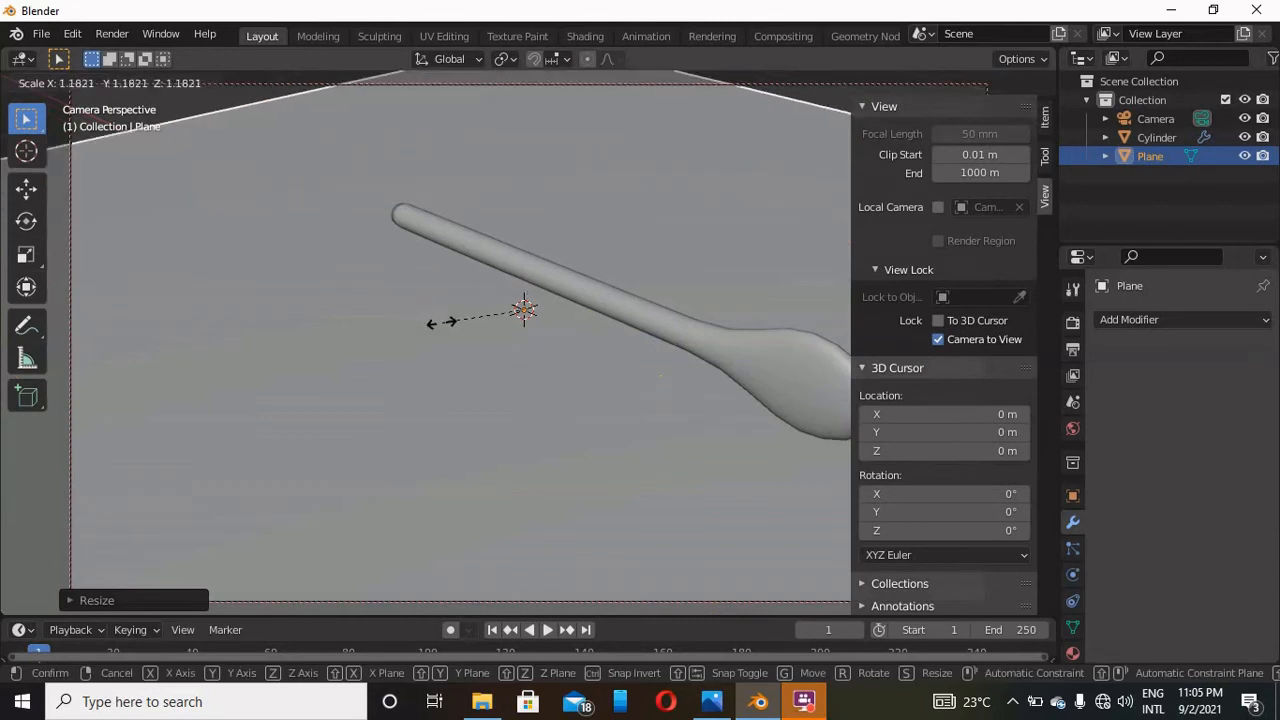
pyautogui.click(292, 492)
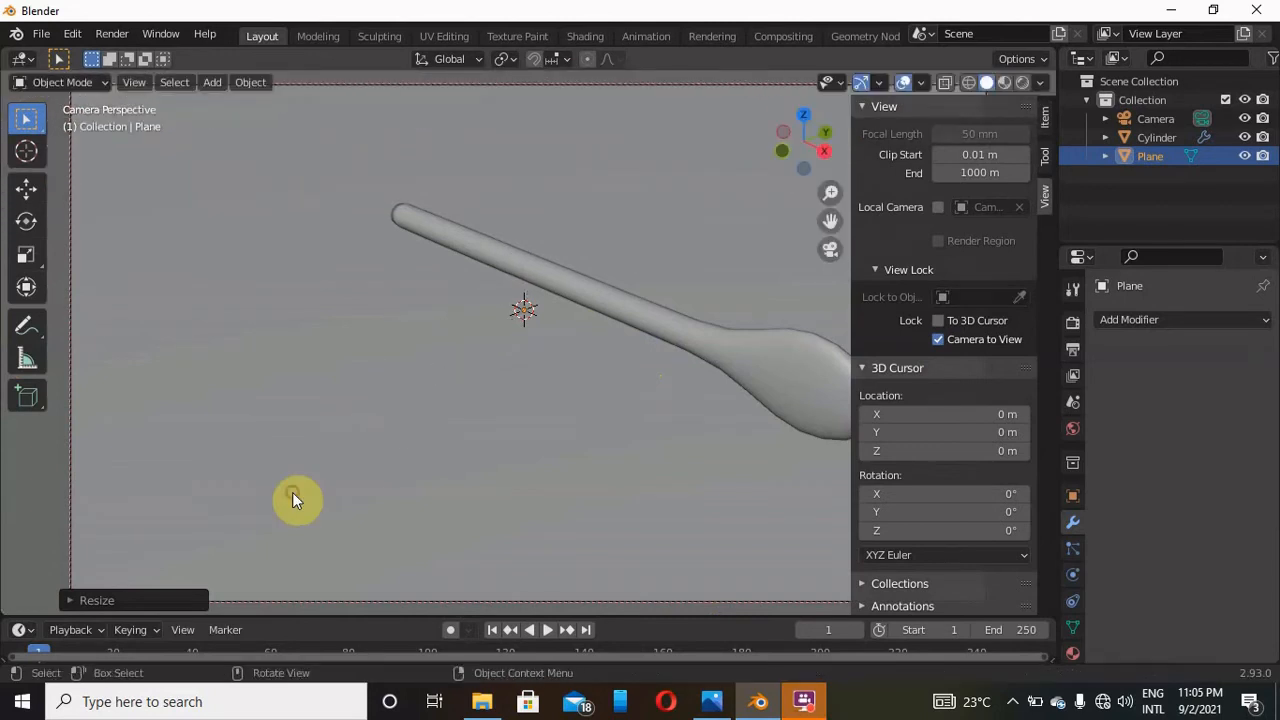
pyautogui.scroll(-3, 292, 492)
pyautogui.scroll(1, 292, 492)
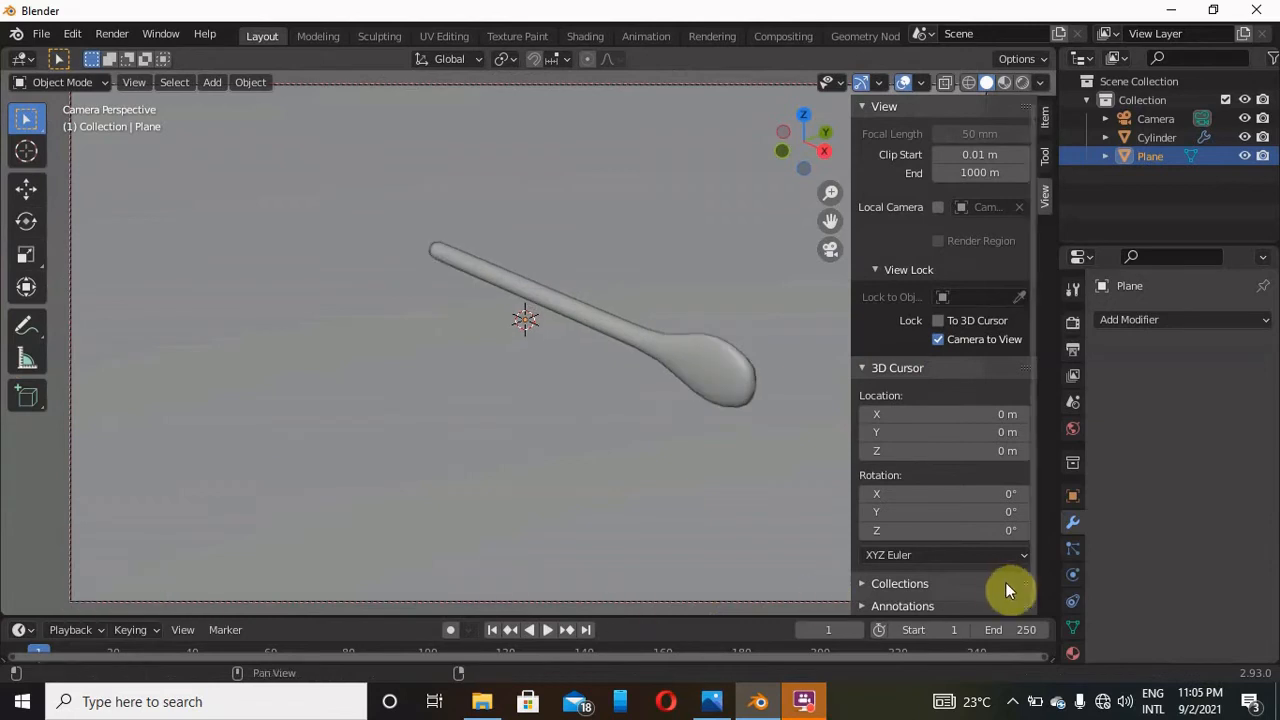
# Give the ground plane a new material with a bright magenta-pink base color
pyautogui.click(1074, 655)
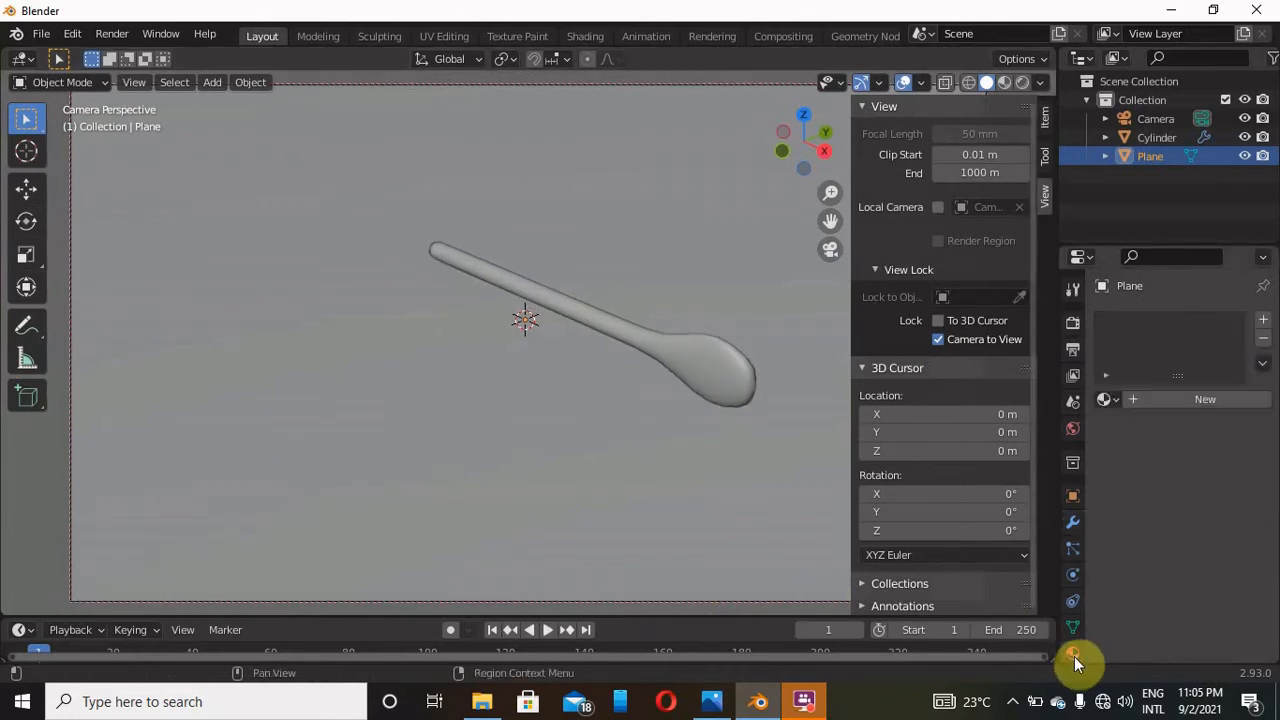
pyautogui.click(1203, 400)
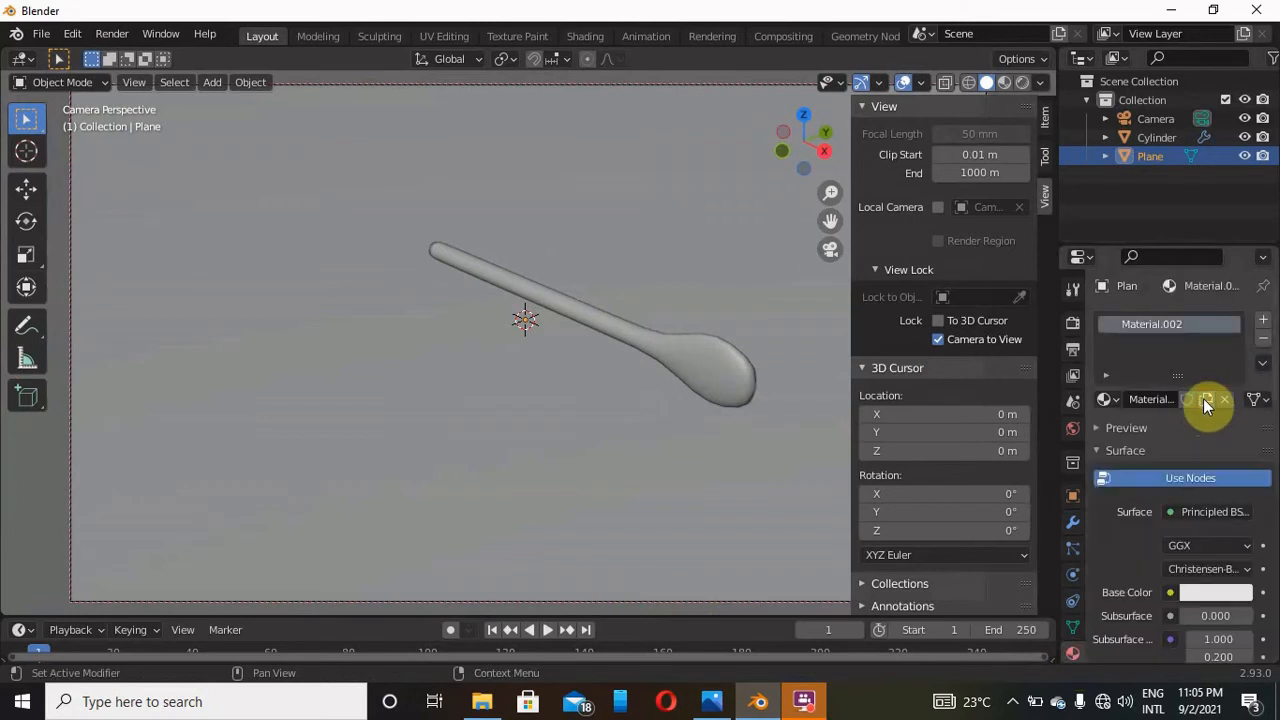
pyautogui.click(1195, 594)
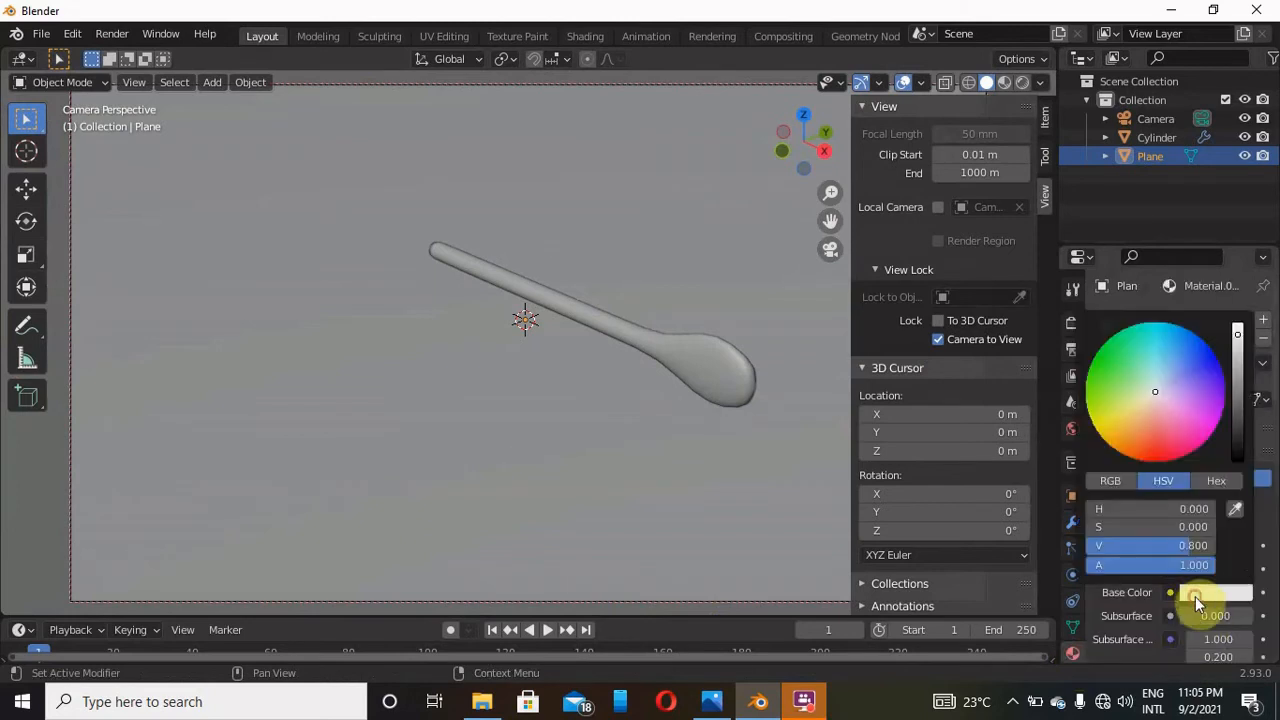
pyautogui.click(1208, 428)
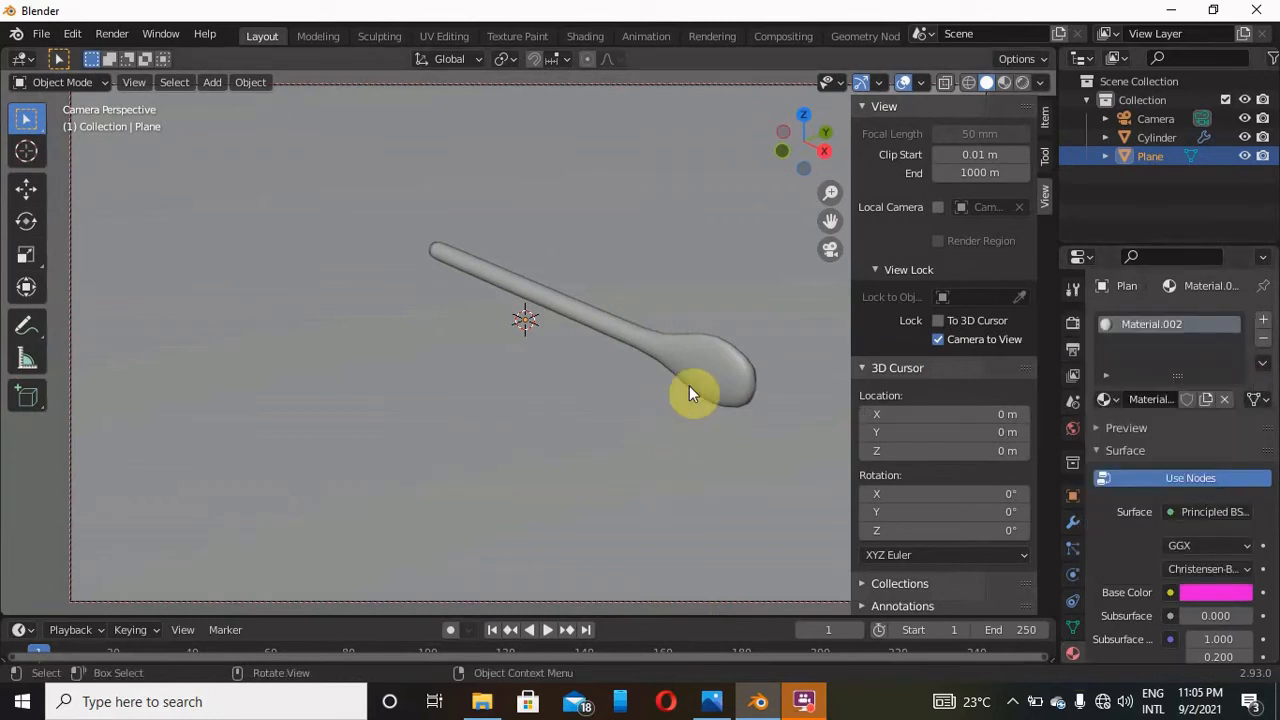
# Add an area light to the scene
pyautogui.click(212, 82)
pyautogui.moveTo(334, 336)
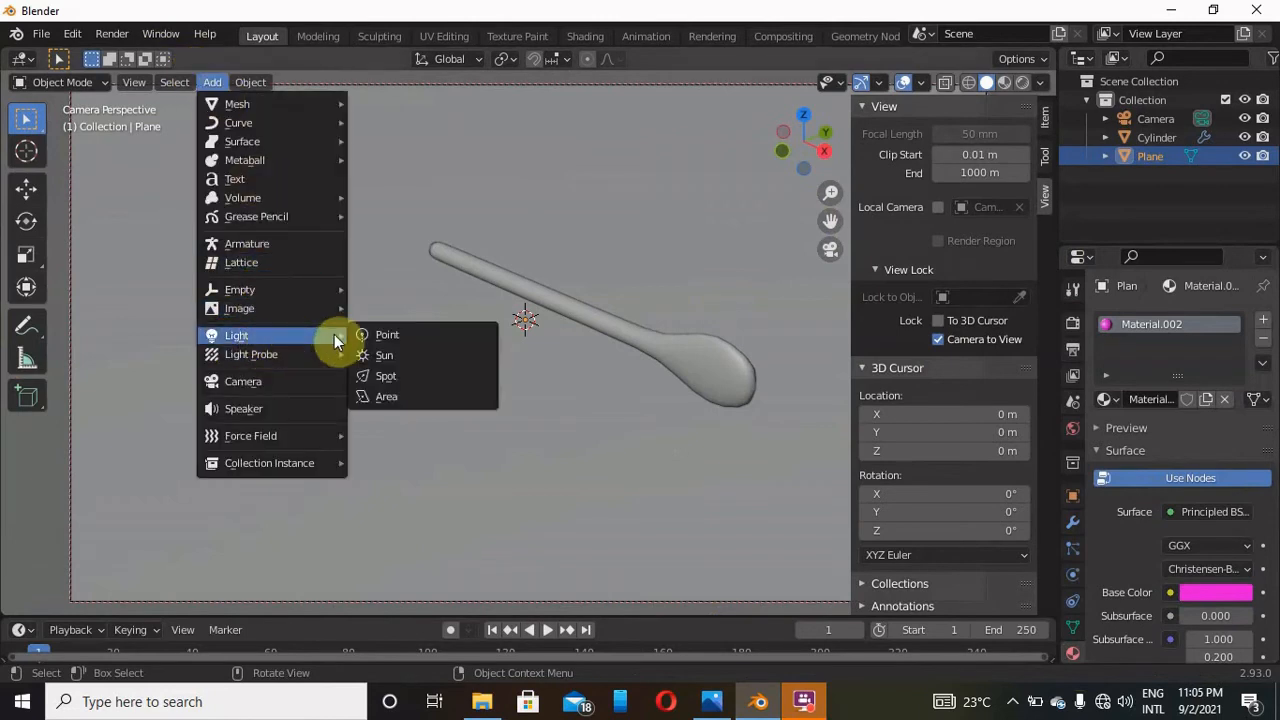
pyautogui.click(390, 397)
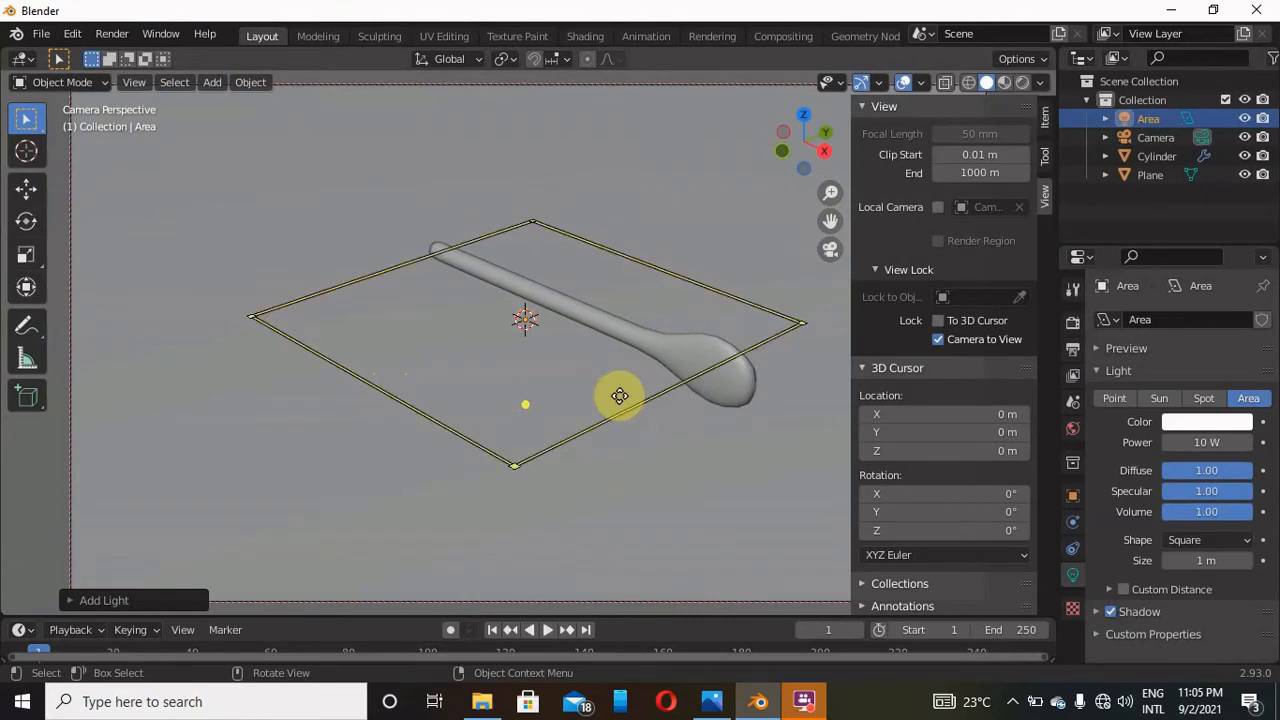
# Unlock the camera from the view and raise the area light along Z to well above the cooking stick
pyautogui.click(937, 340)
pyautogui.scroll(-4, 583, 301)
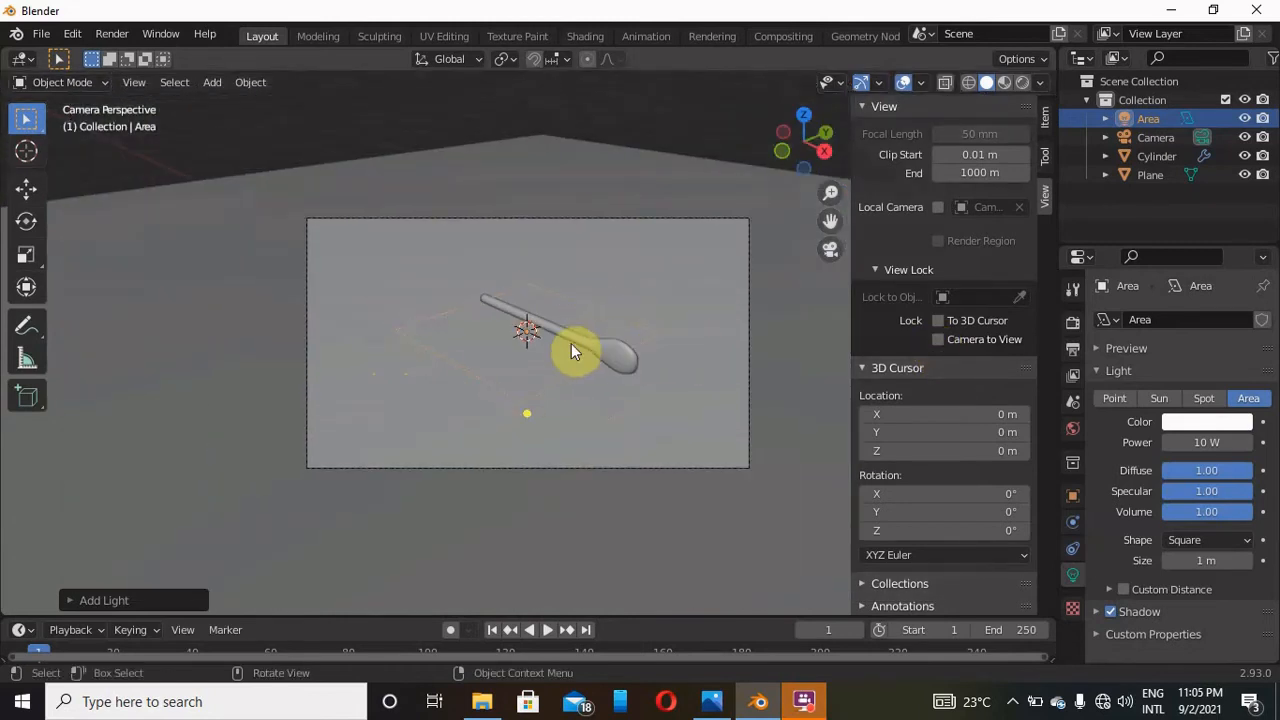
pyautogui.press('g')
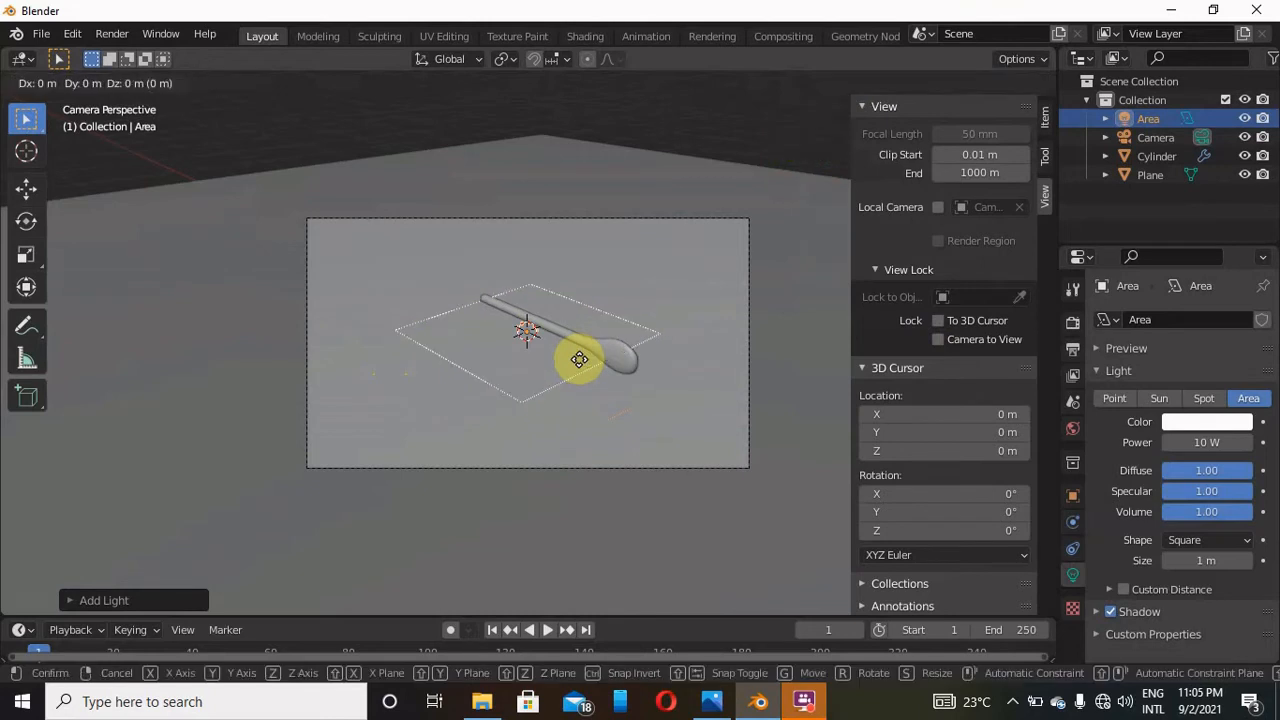
pyautogui.press('z')
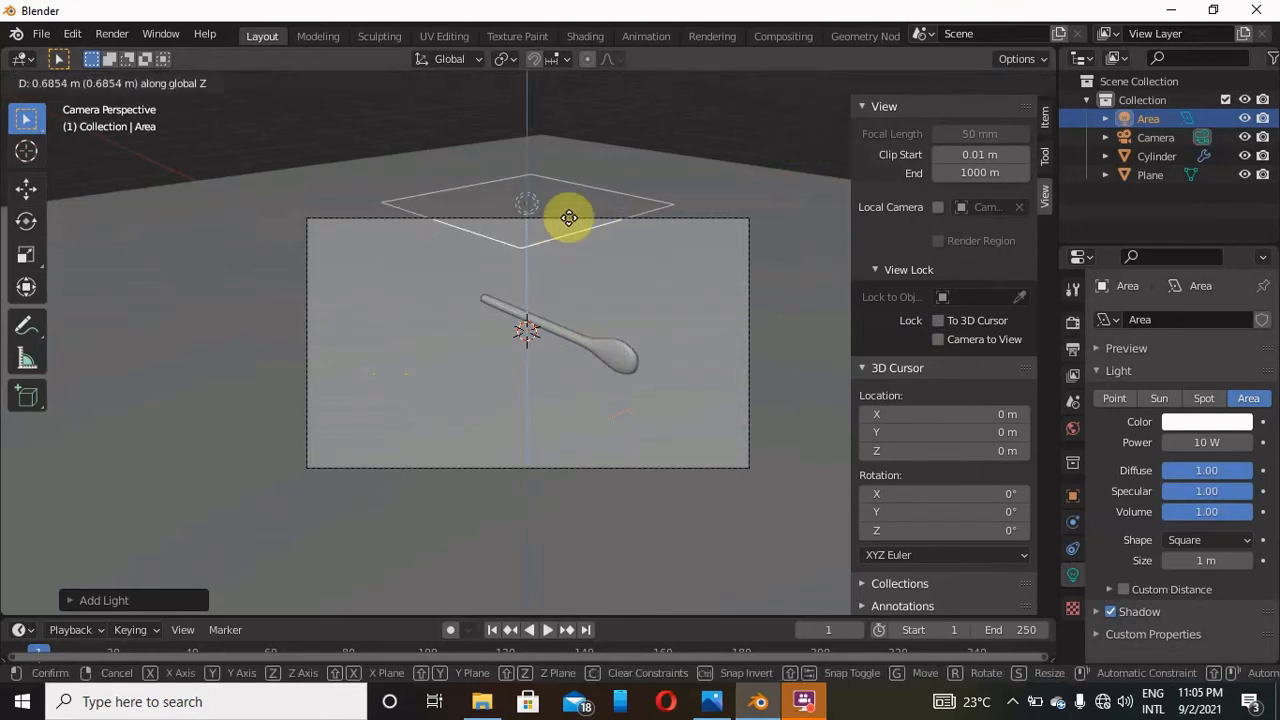
pyautogui.click(565, 137)
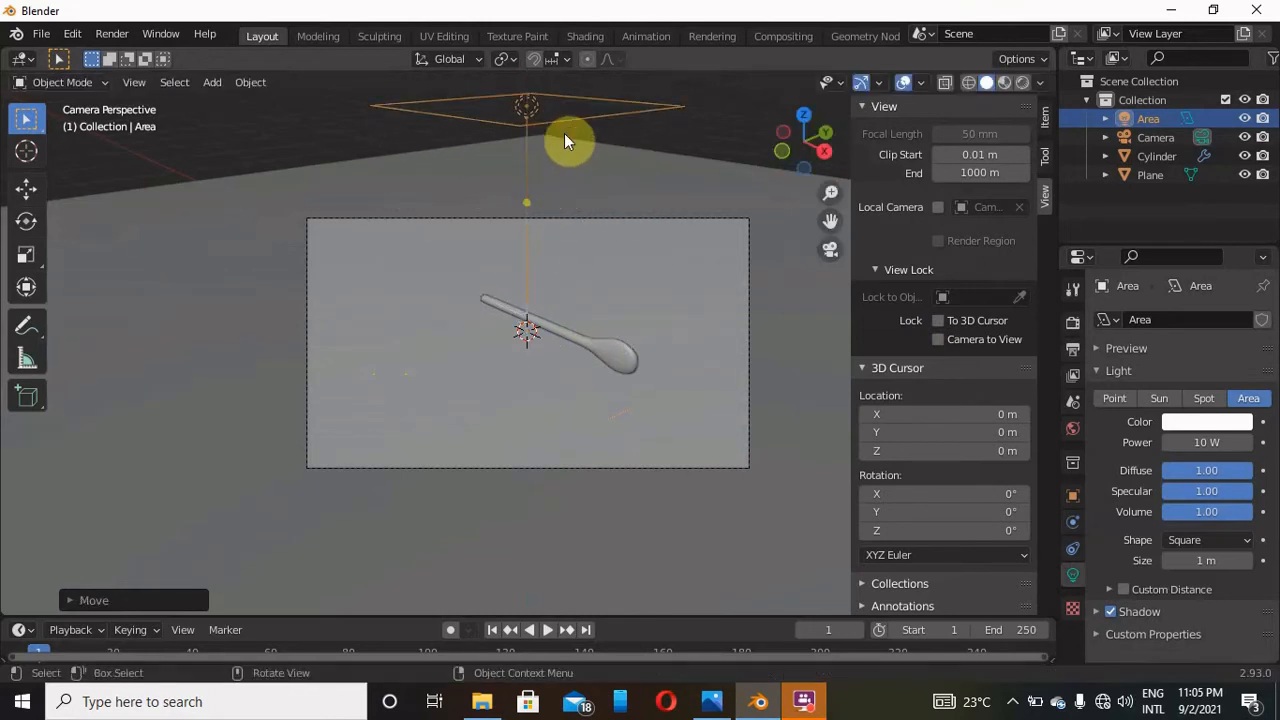
# Set the area light's size to 0.2 m
pyautogui.click(1205, 562)
pyautogui.press('BackSpace')
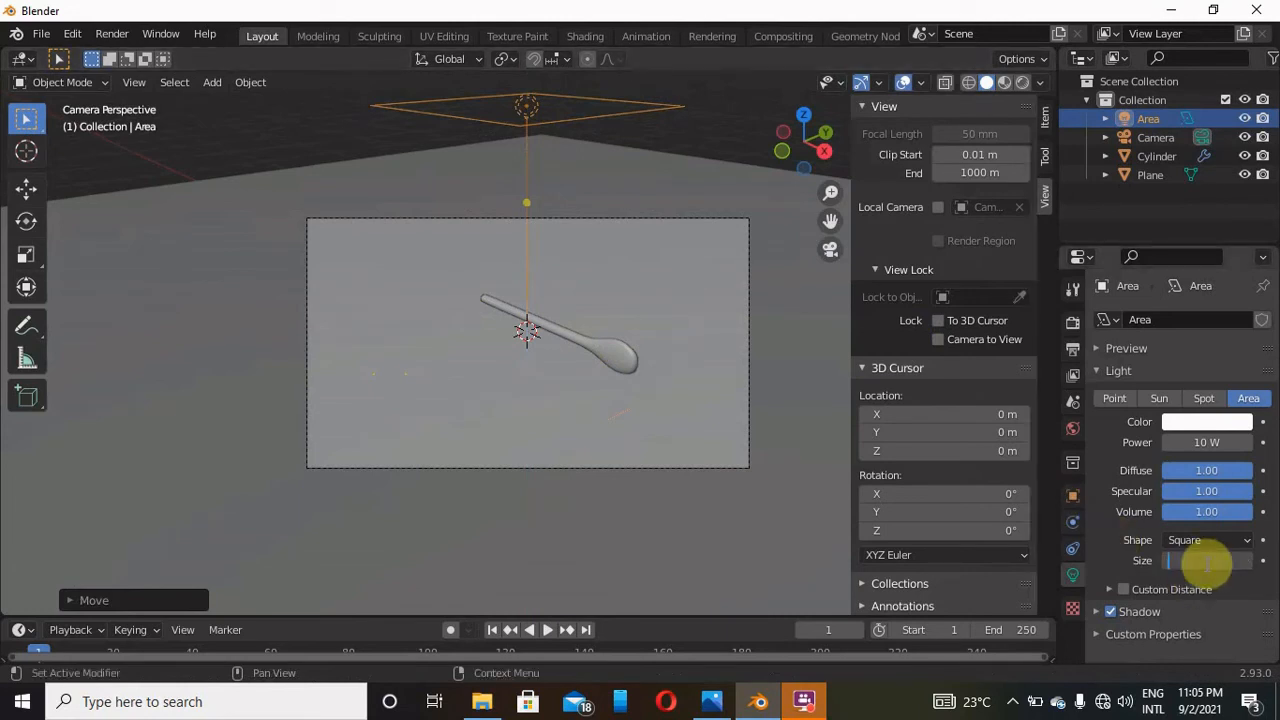
pyautogui.write('0.2')
pyautogui.press('Return')
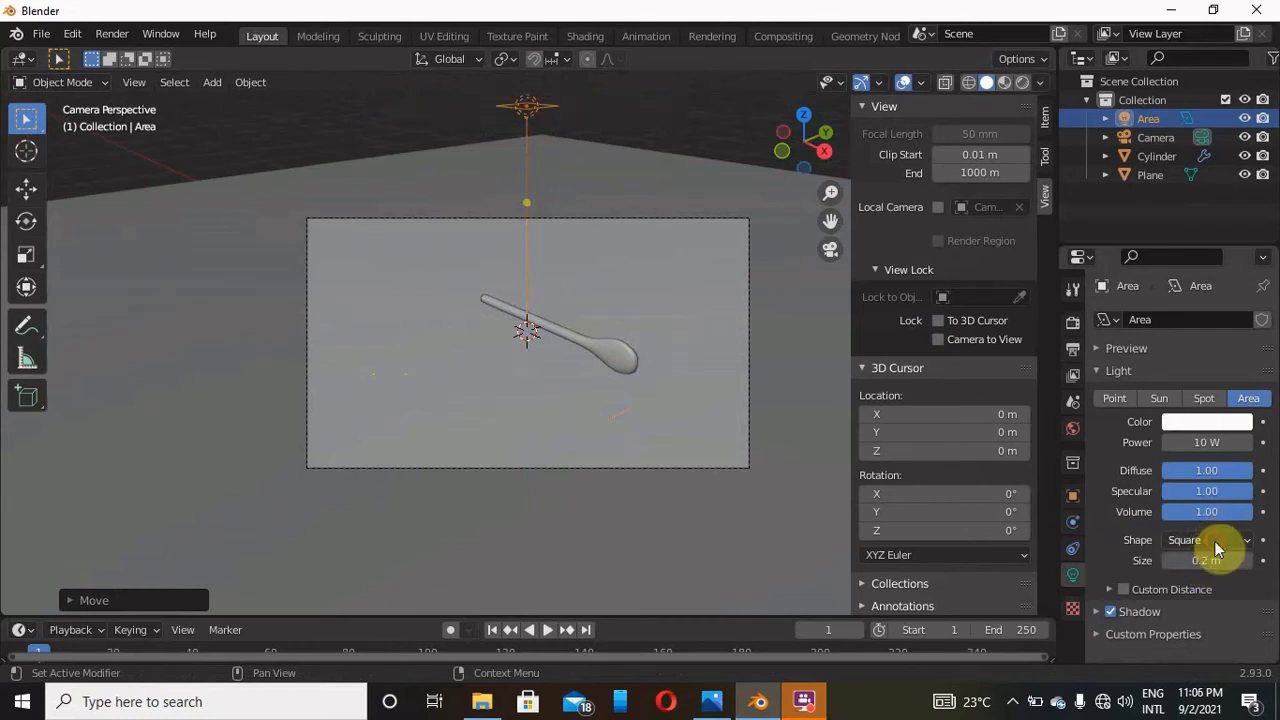
# Set the area light's power to 1000 W
pyautogui.click(1225, 442)
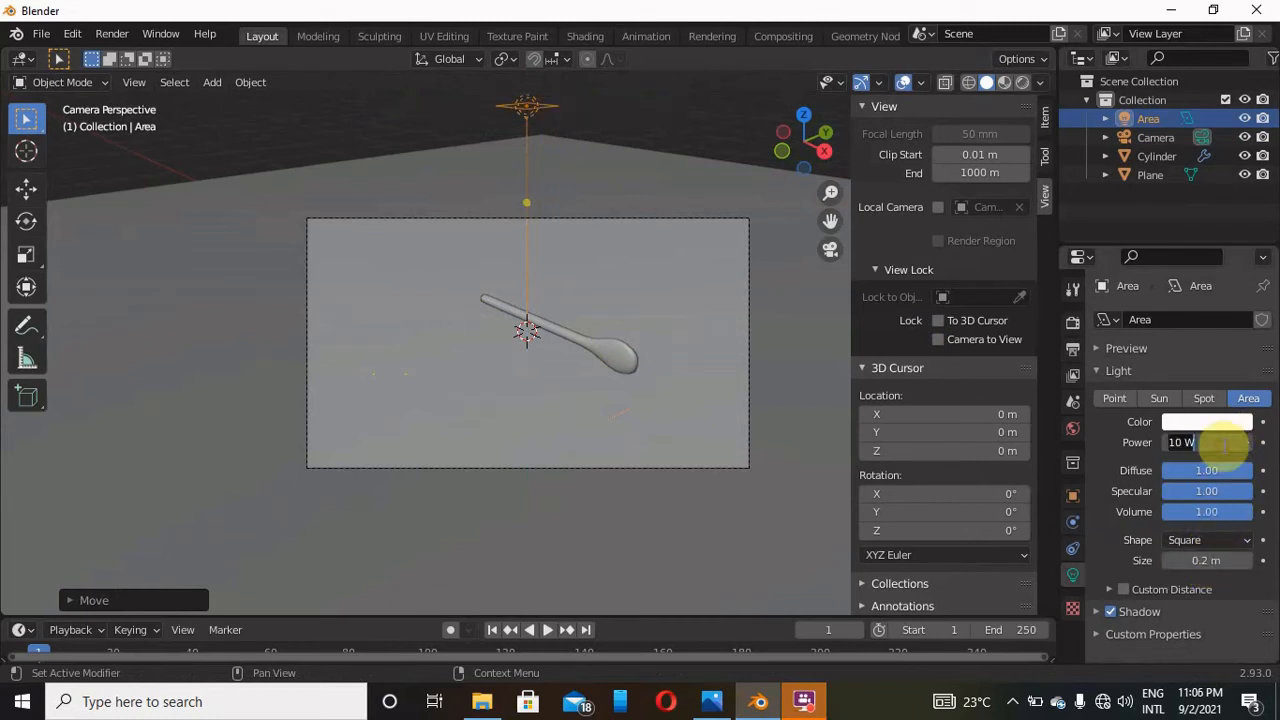
pyautogui.press('BackSpace')
pyautogui.write('1000')
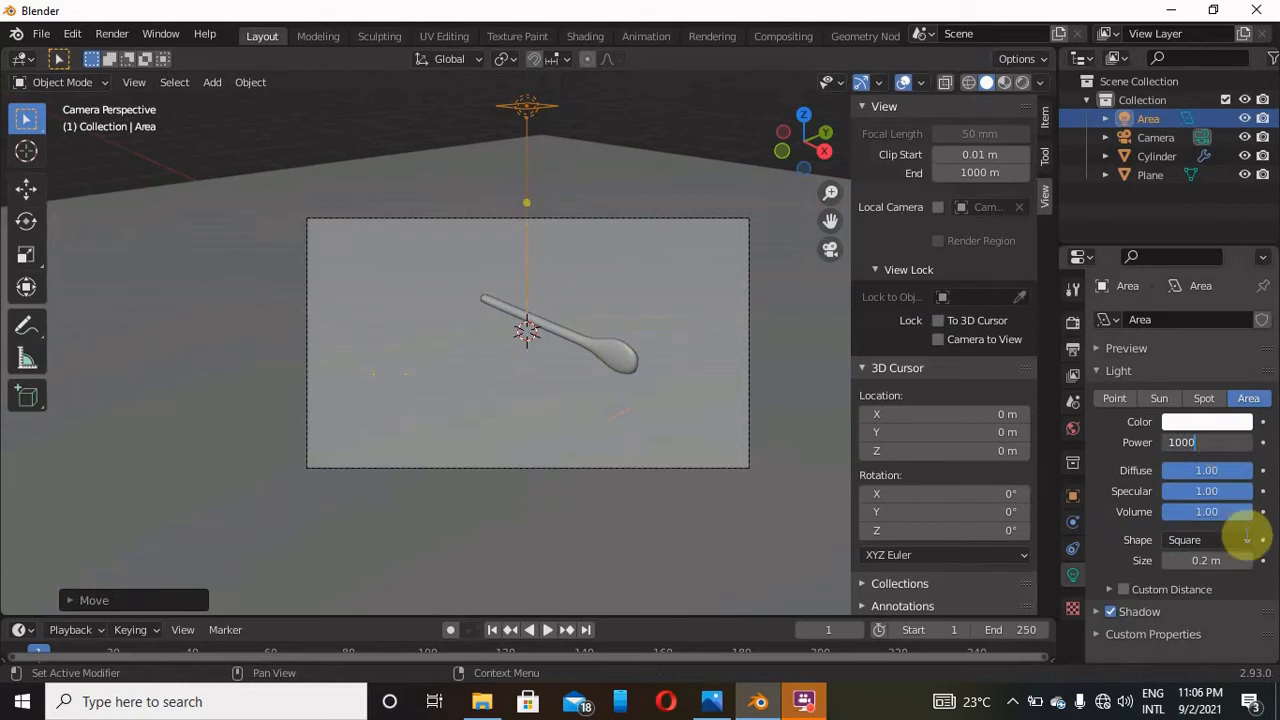
pyautogui.press('Return')
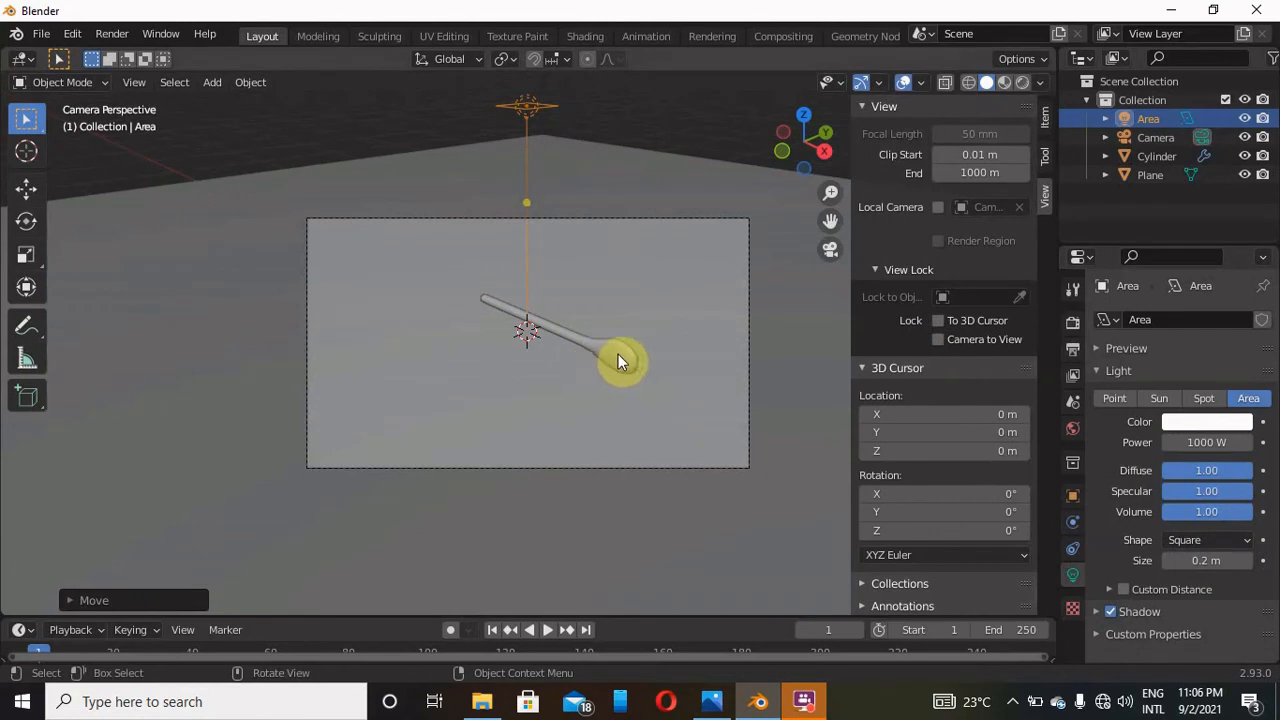
# Switch the viewport to rendered shading and set the area light's power to 500 W
pyautogui.click(1020, 82)
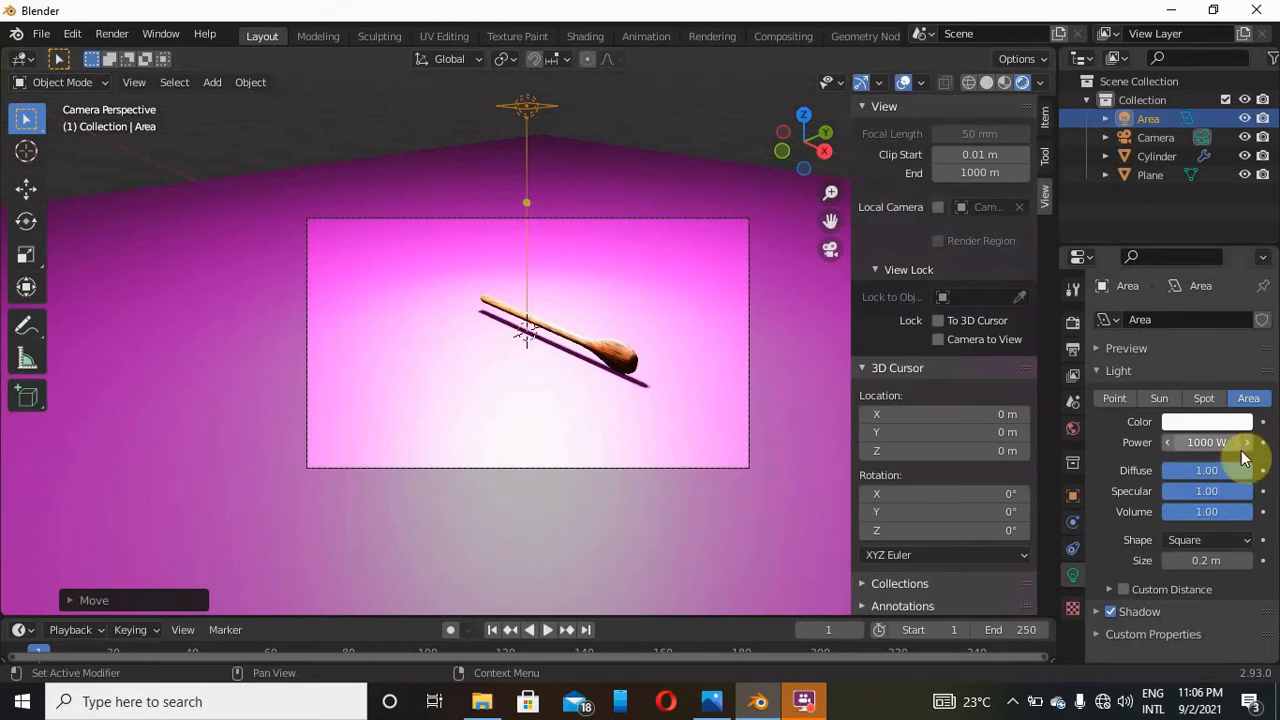
pyautogui.click(1218, 443)
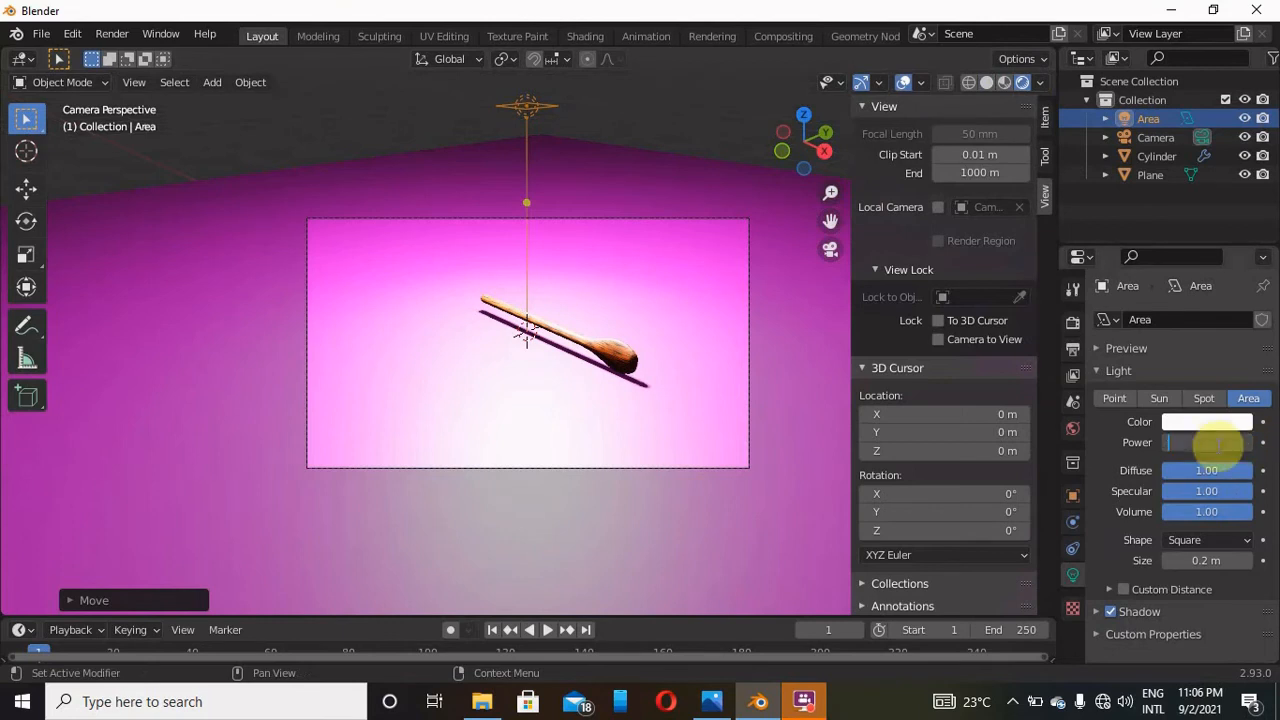
pyautogui.write('500')
pyautogui.press('Return')
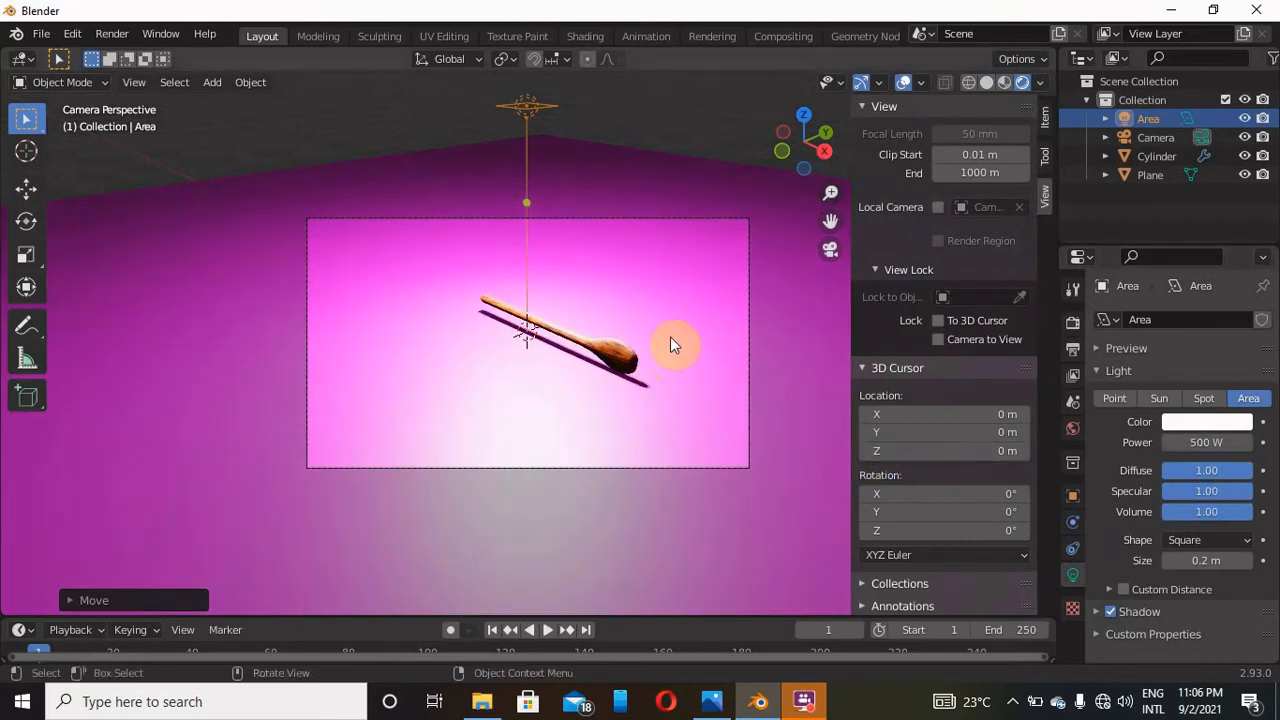
# Move the area light farther up along the Z axis, beyond the top of the visible scene
pyautogui.press('g')
pyautogui.press('z')
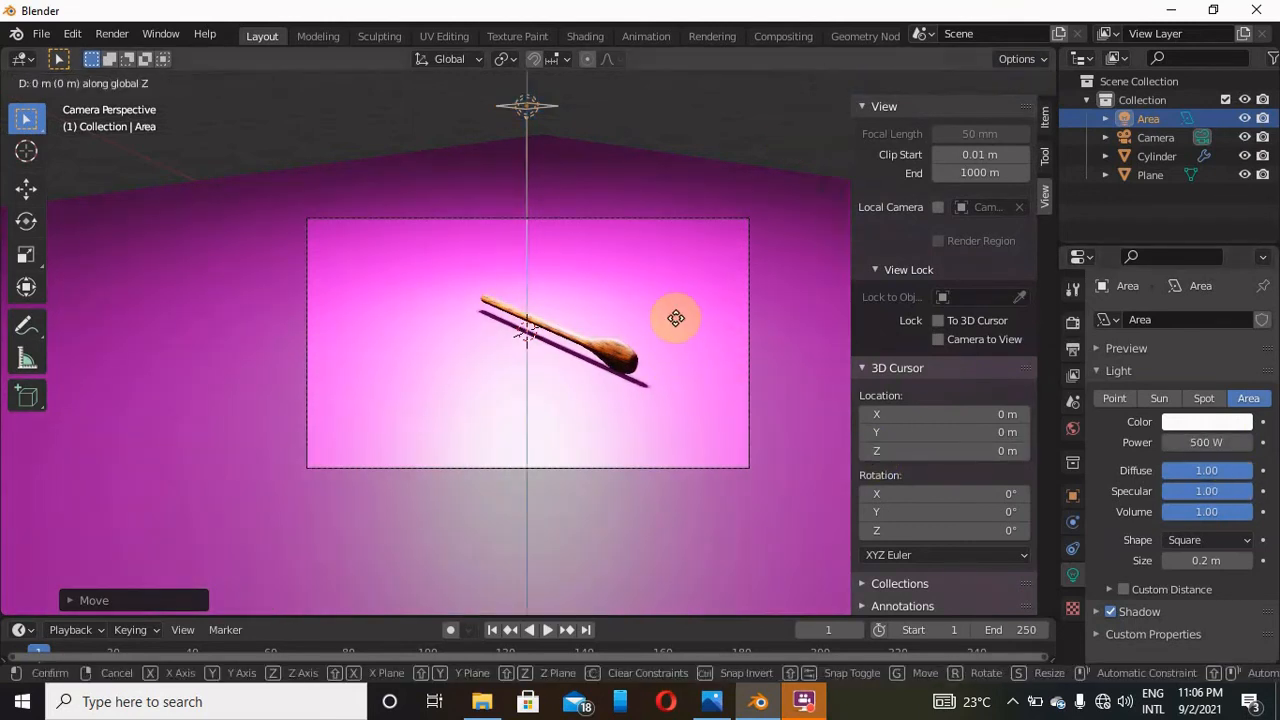
pyautogui.click(674, 130)
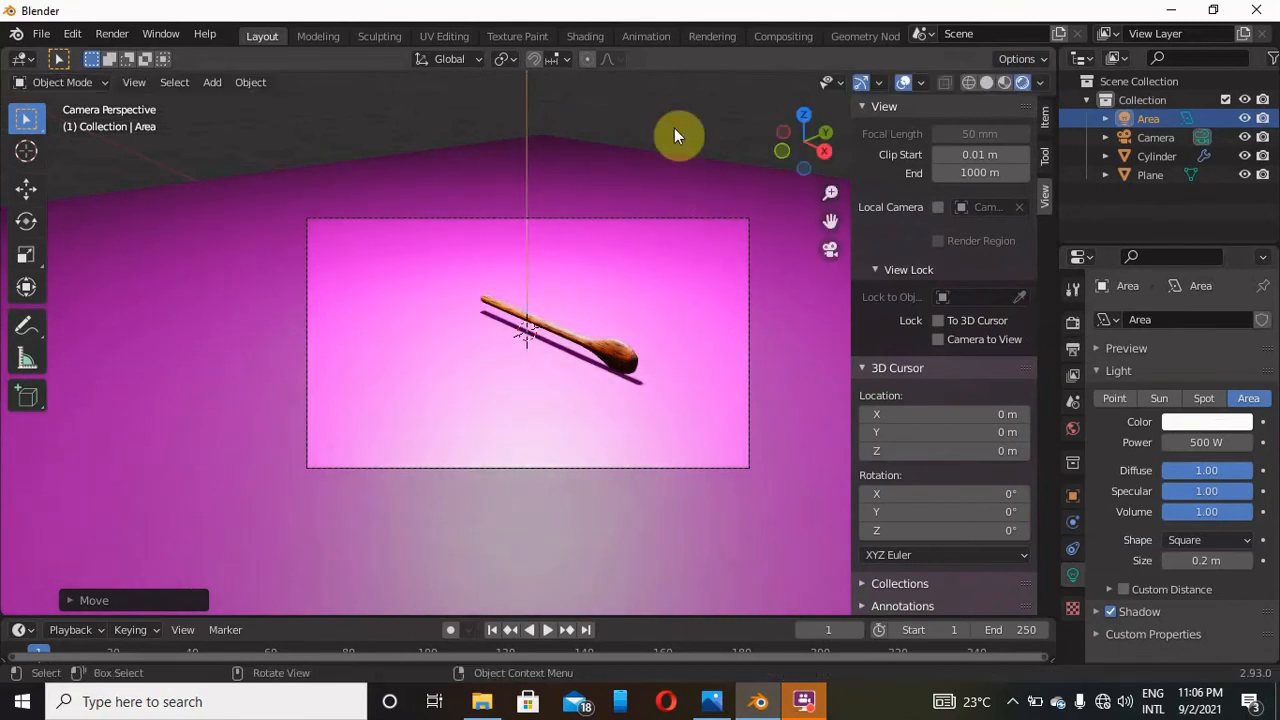
# Rotate the wooden stick about 30° counterclockwise in the camera view so its bowl end tilts upward
pyautogui.click(613, 343)
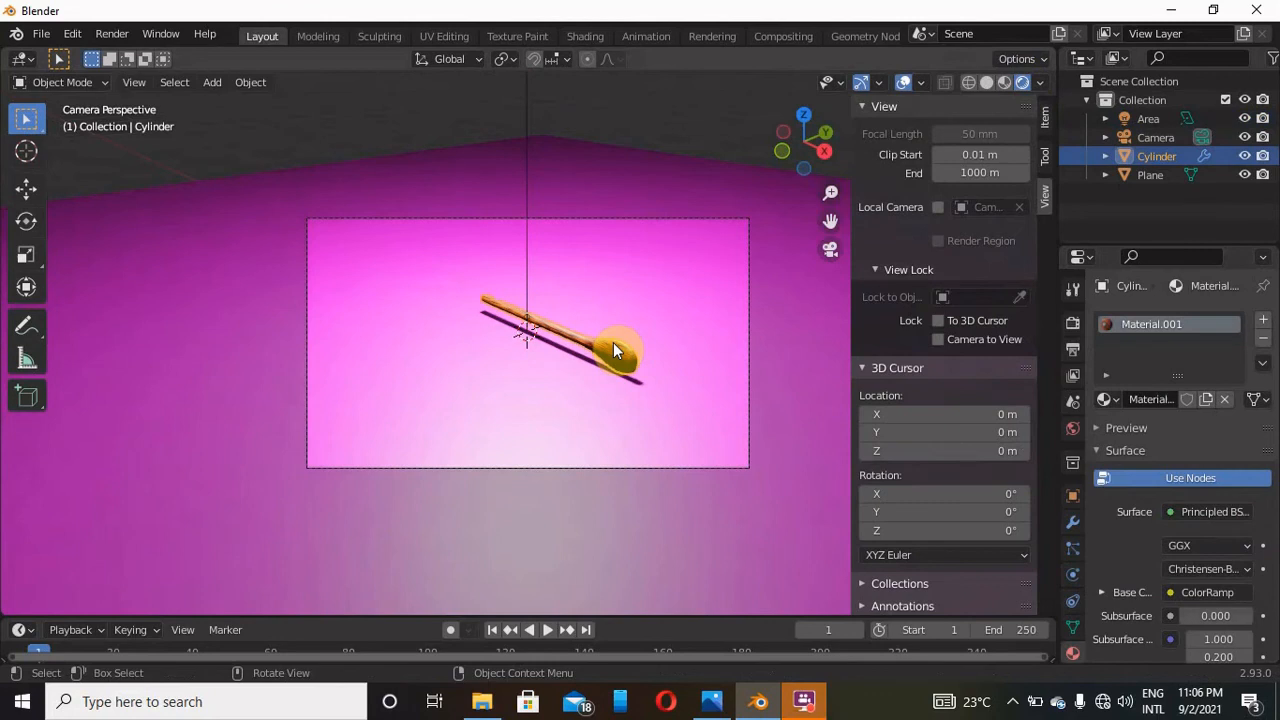
pyautogui.press('r')
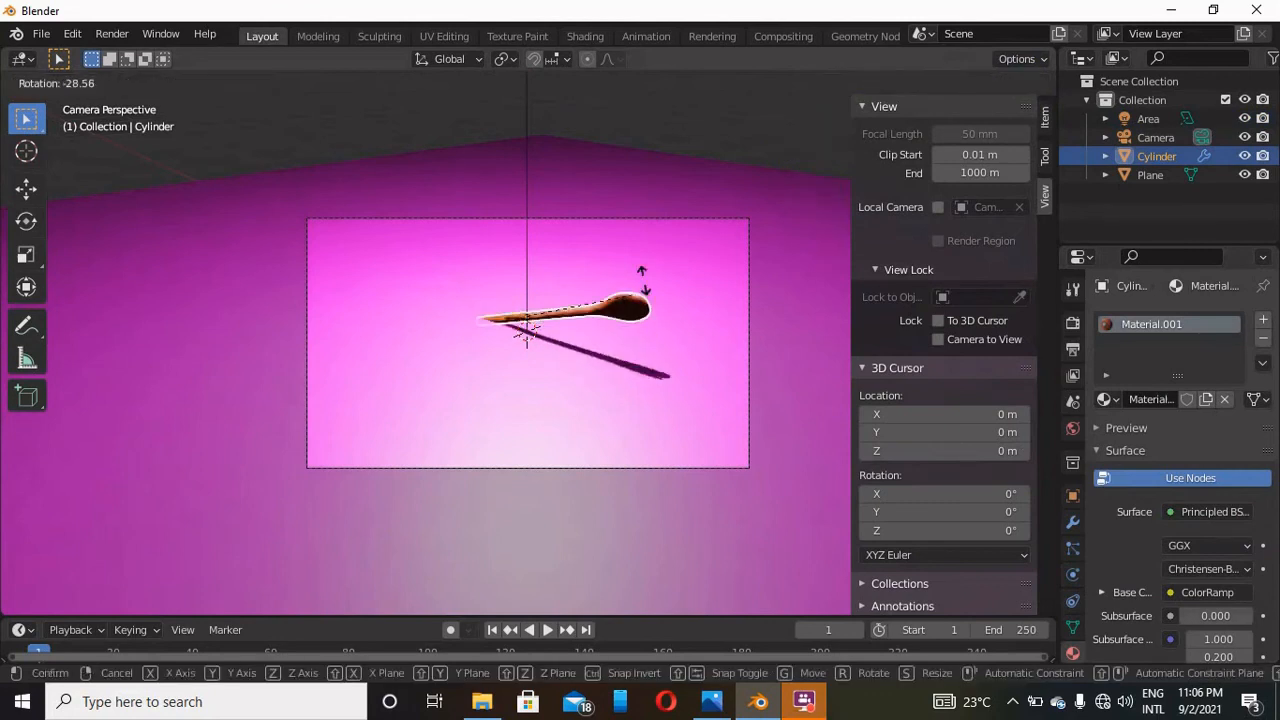
pyautogui.click(653, 288)
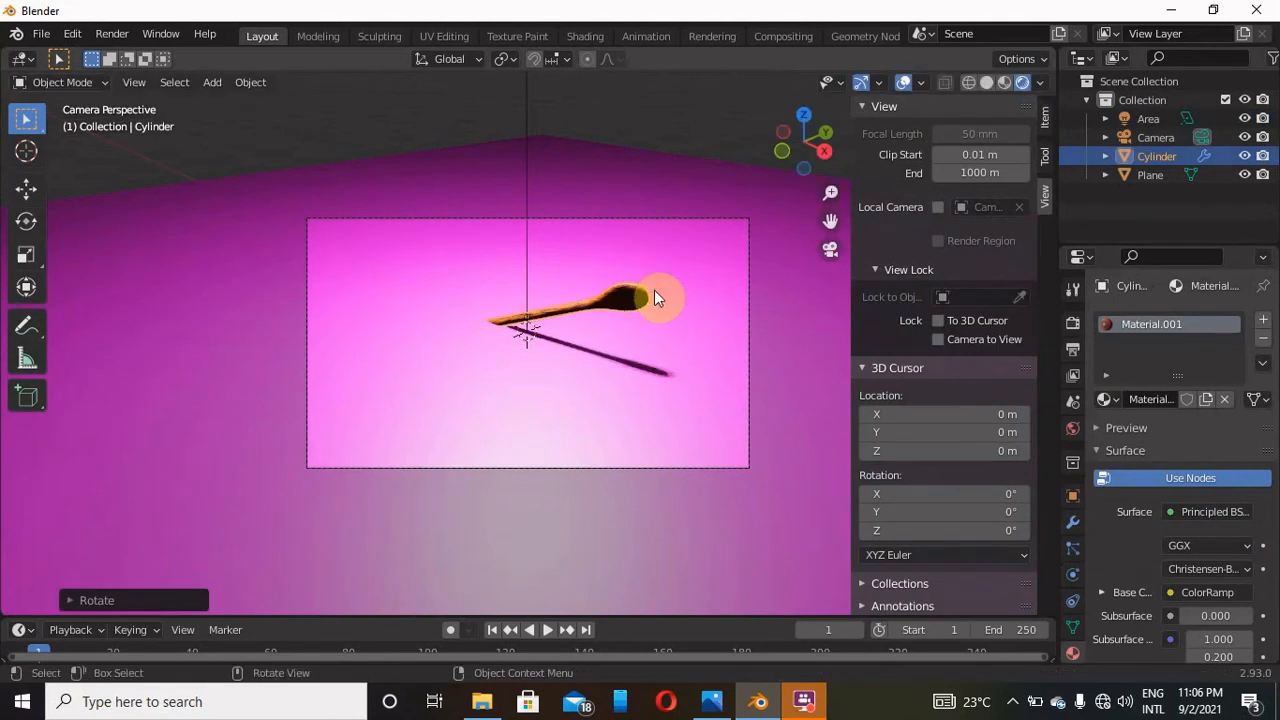
# Rotate the area light above the stick in the camera view so its beam slants away from vertical
pyautogui.click(525, 287)
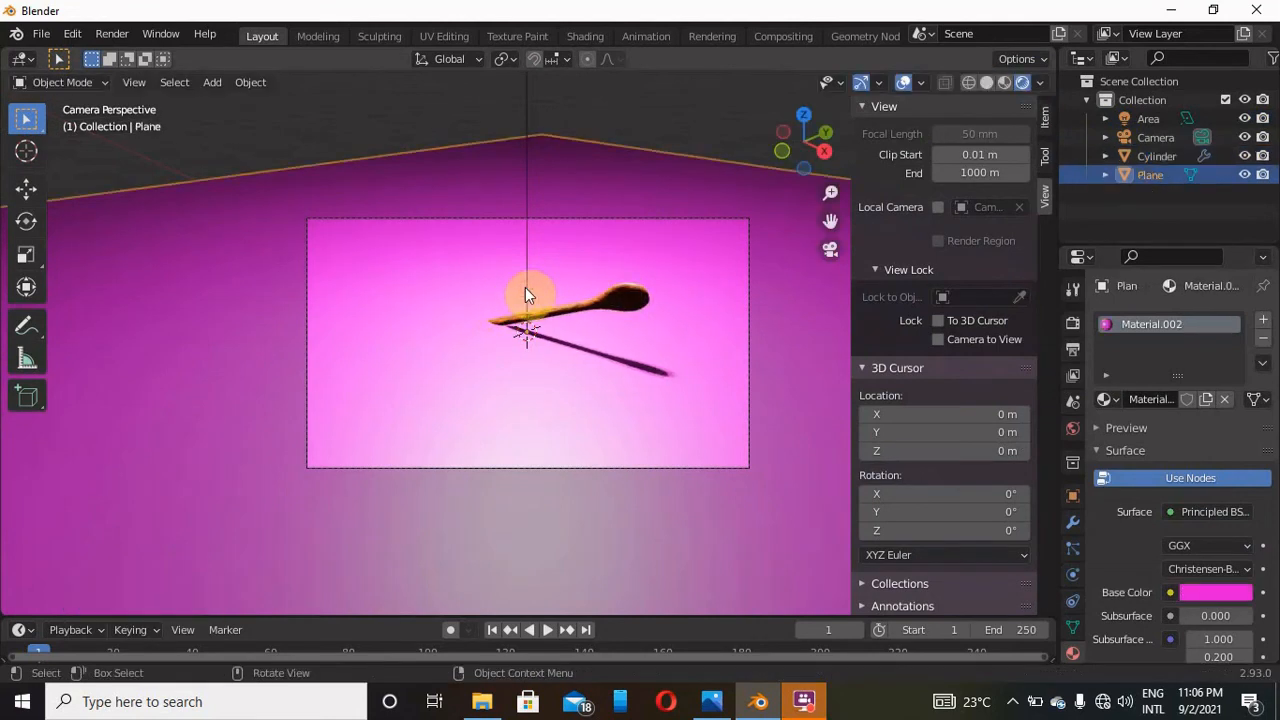
pyautogui.click(524, 104)
pyautogui.press('r')
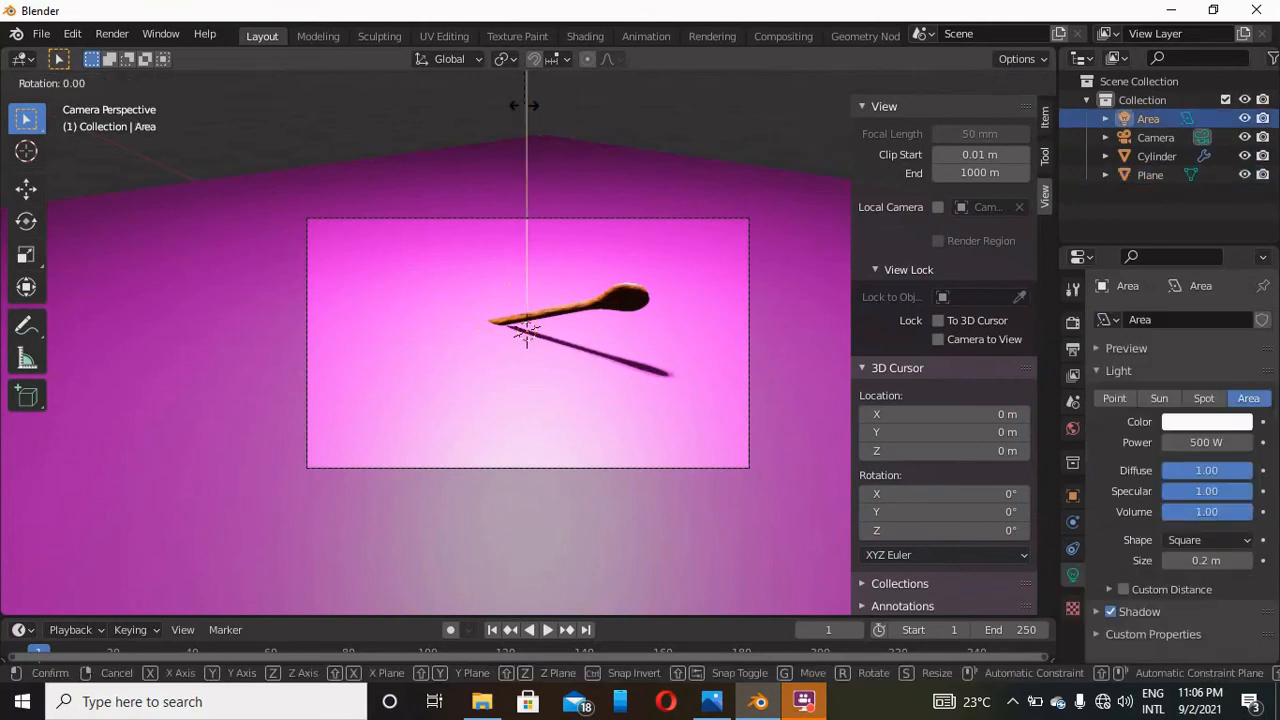
pyautogui.click(659, 97)
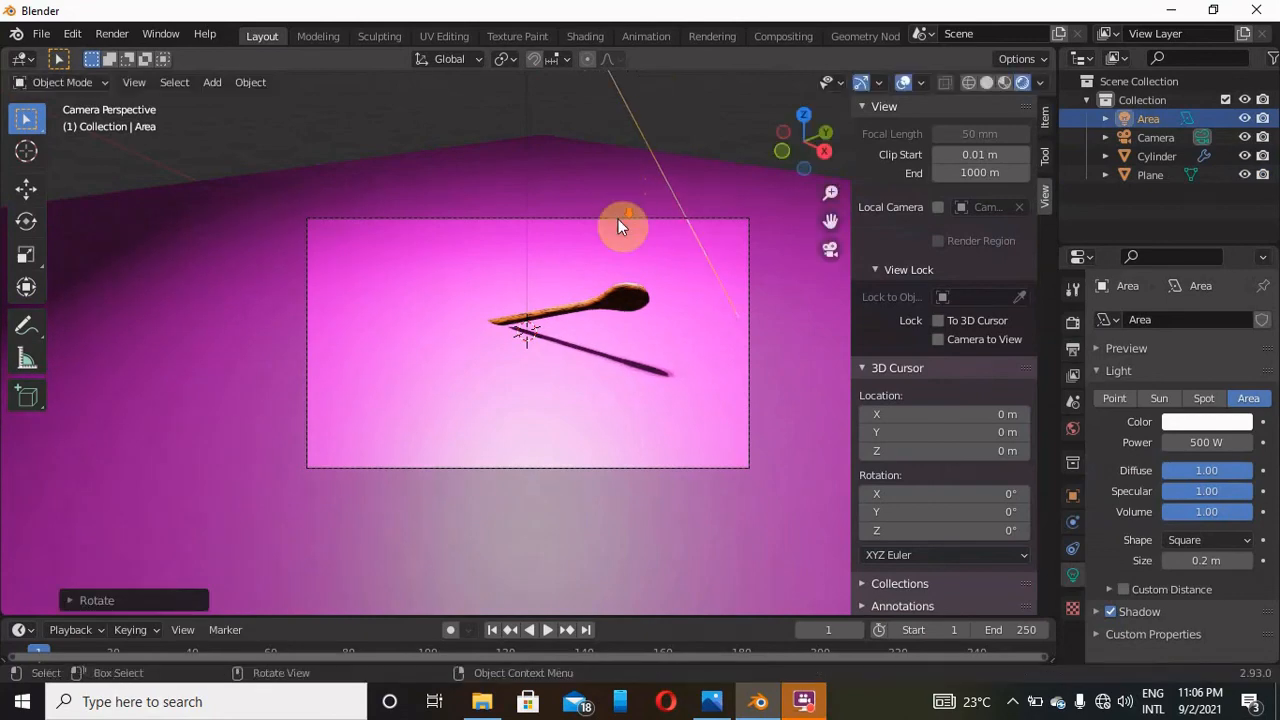
# Raise the wooden stick about 0.19 m along the Z axis and rotate it slightly clockwise in the camera view, closer to horizontal
pyautogui.scroll(5, 618, 219)
pyautogui.scroll(-3, 618, 219)
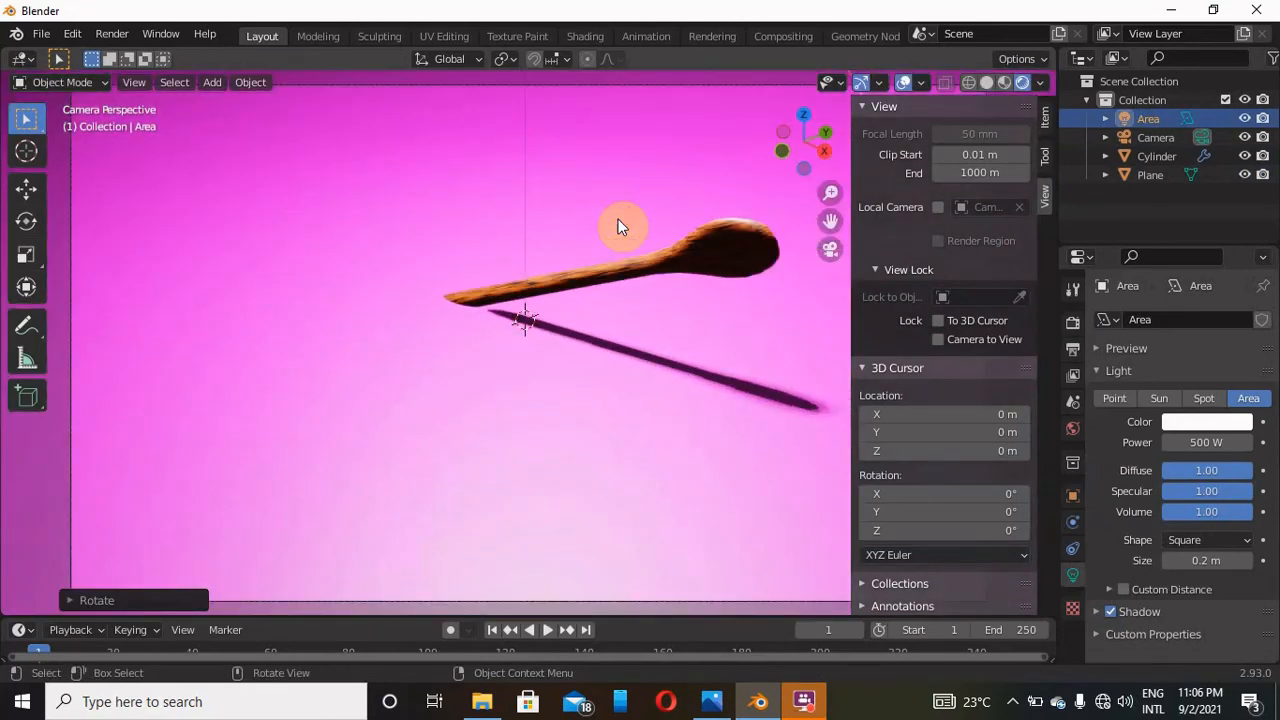
pyautogui.click(697, 252)
pyautogui.press('g')
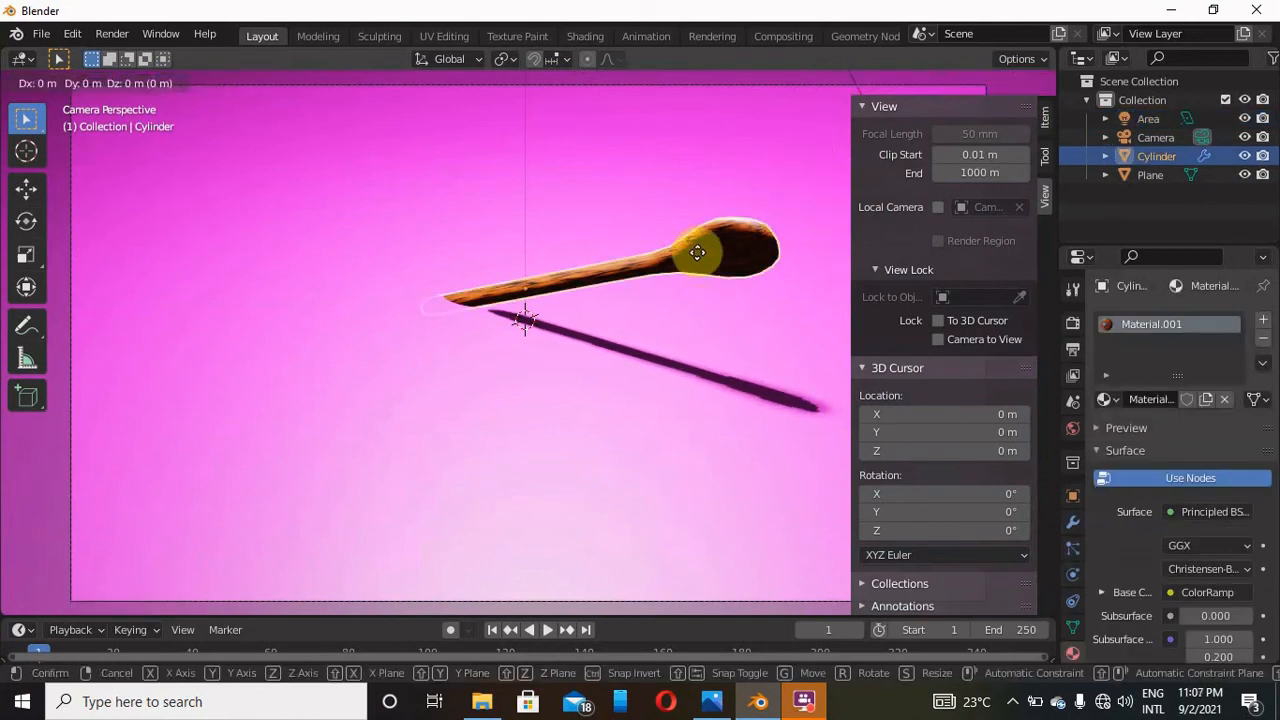
pyautogui.press('z')
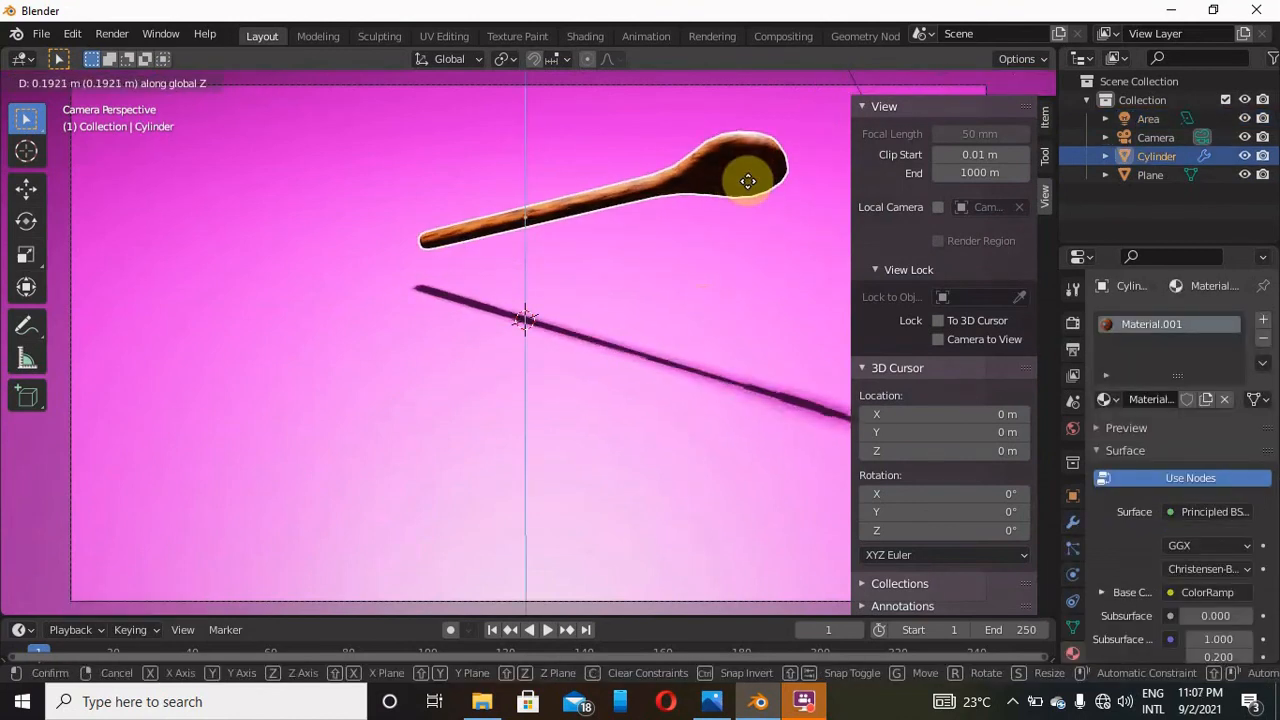
pyautogui.click(748, 181)
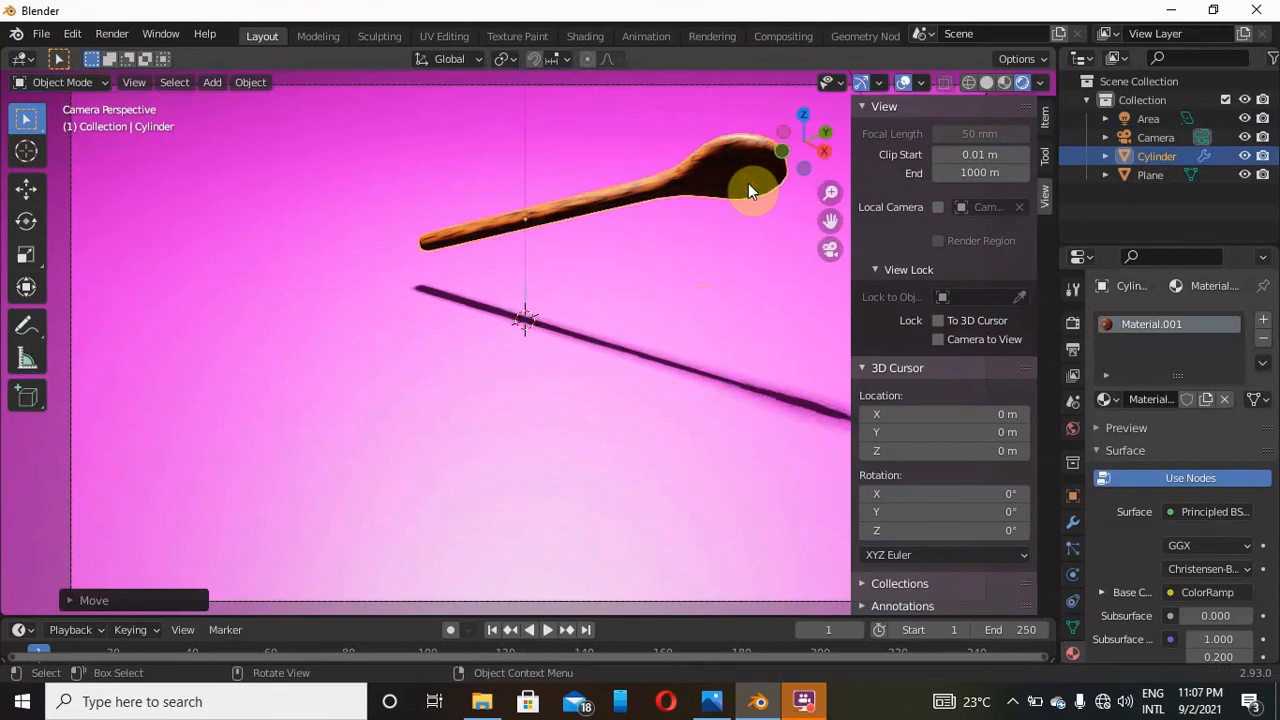
pyautogui.press('r')
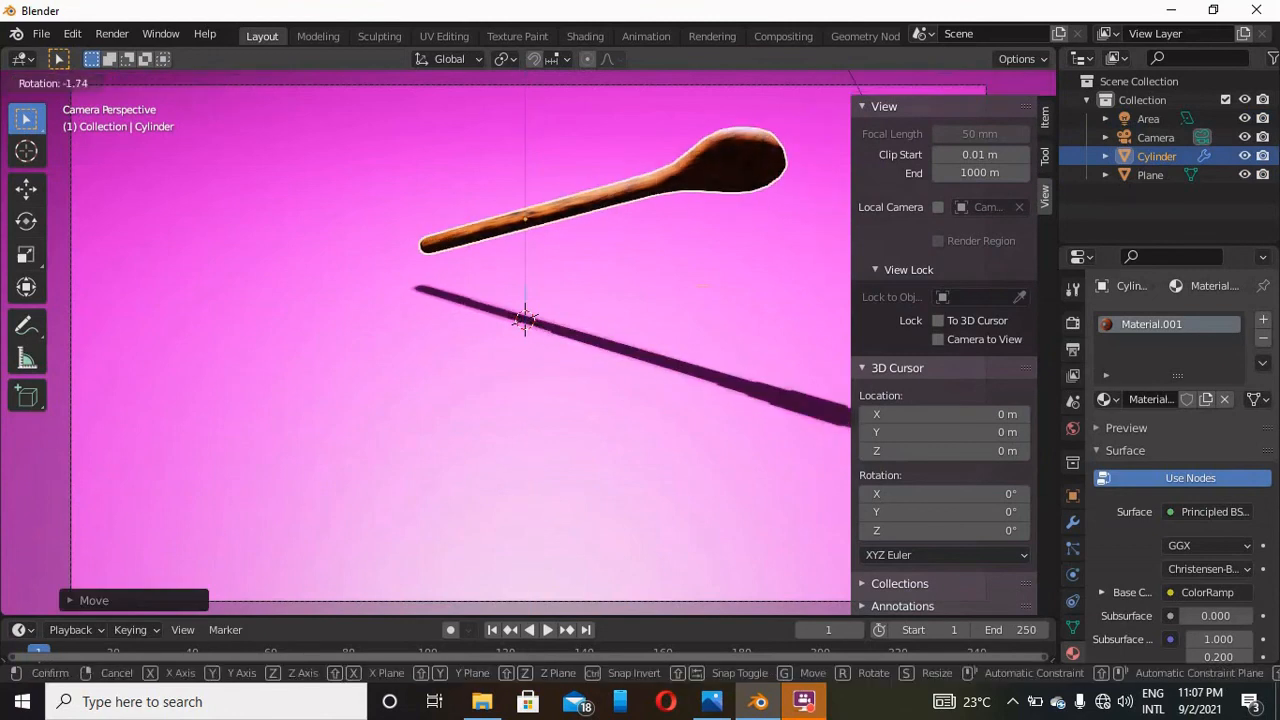
pyautogui.click(616, 215)
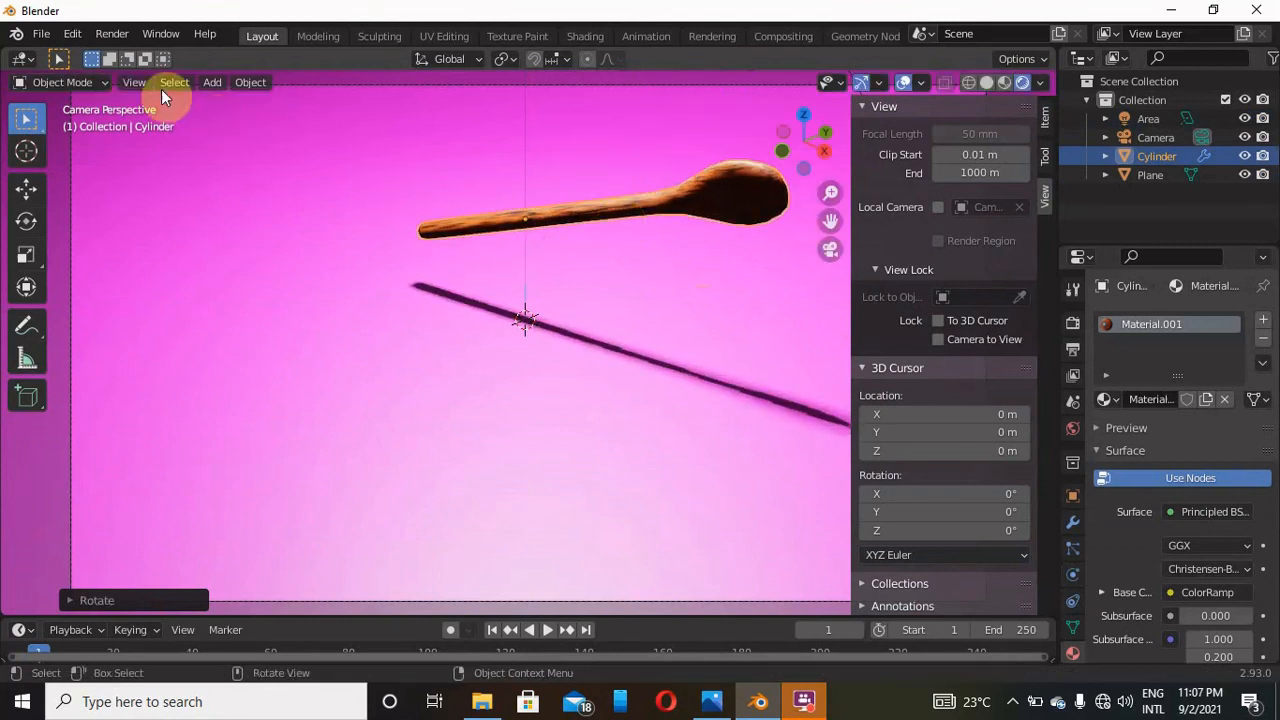
# Set the render output folder to 3D Objects and the output file format to JPEG
pyautogui.click(1074, 348)
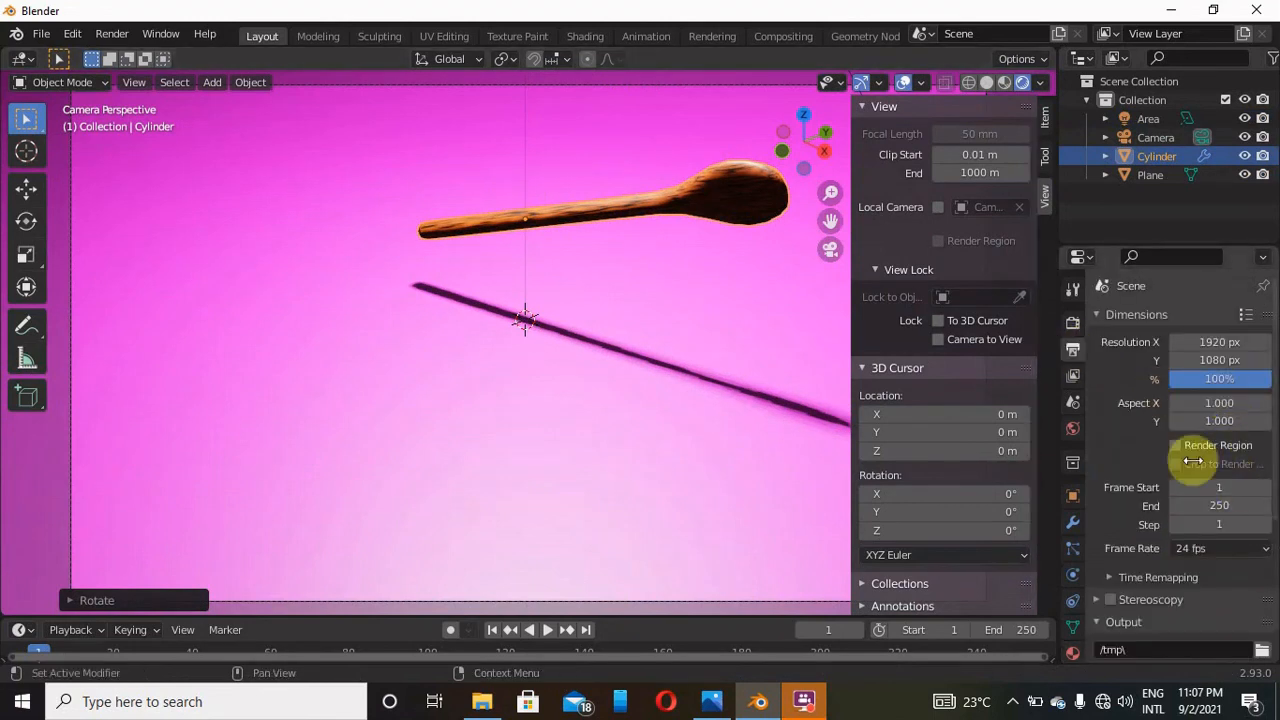
pyautogui.scroll(-5, 1174, 590)
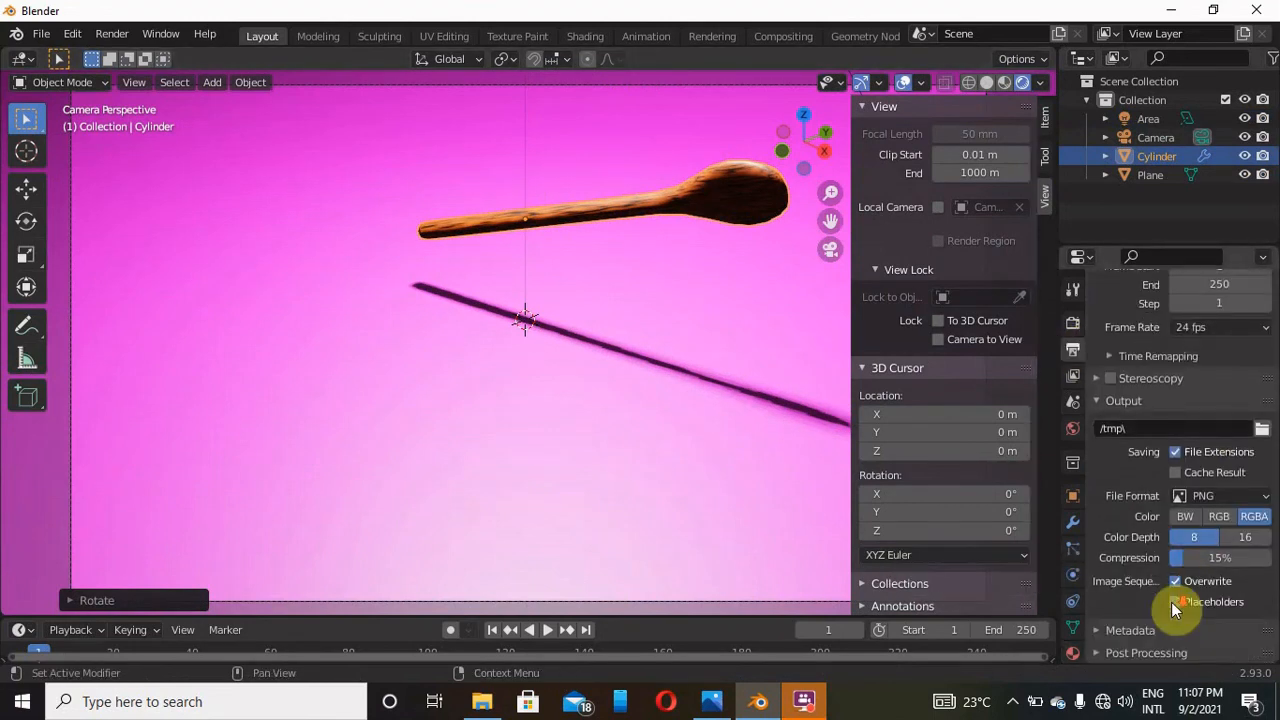
pyautogui.click(1262, 429)
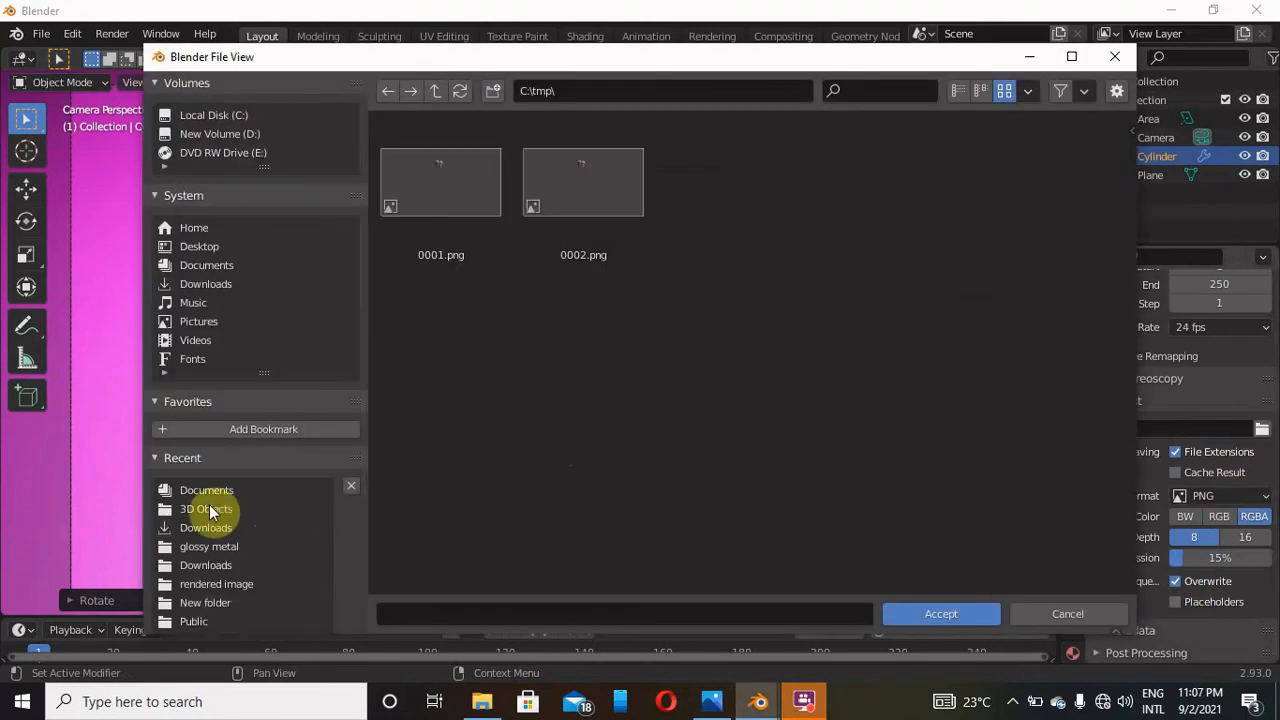
pyautogui.click(209, 509)
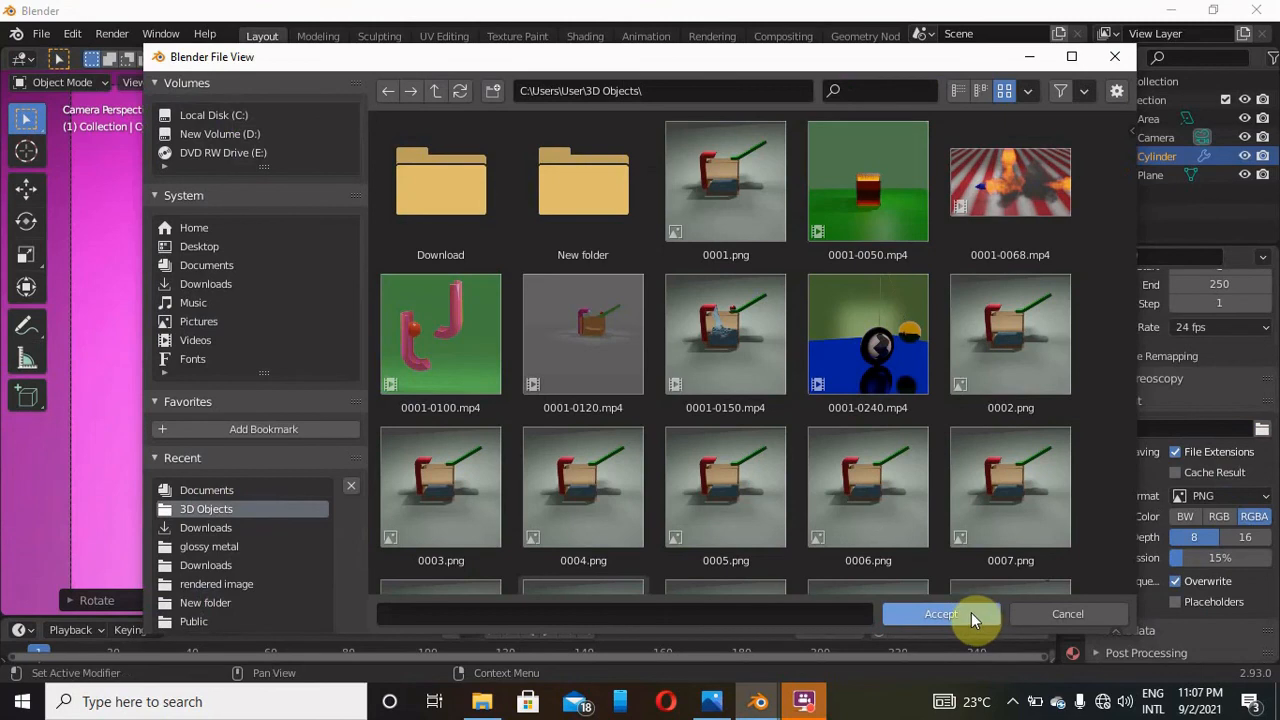
pyautogui.click(961, 614)
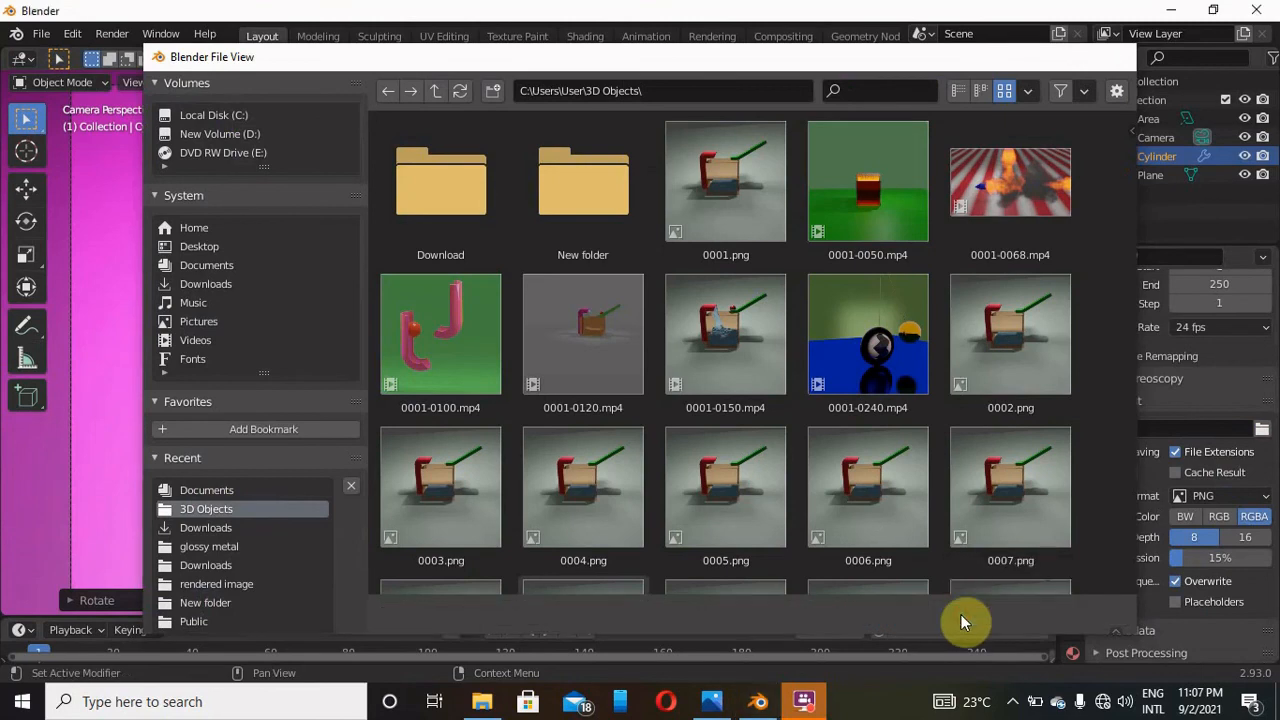
pyautogui.click(1248, 497)
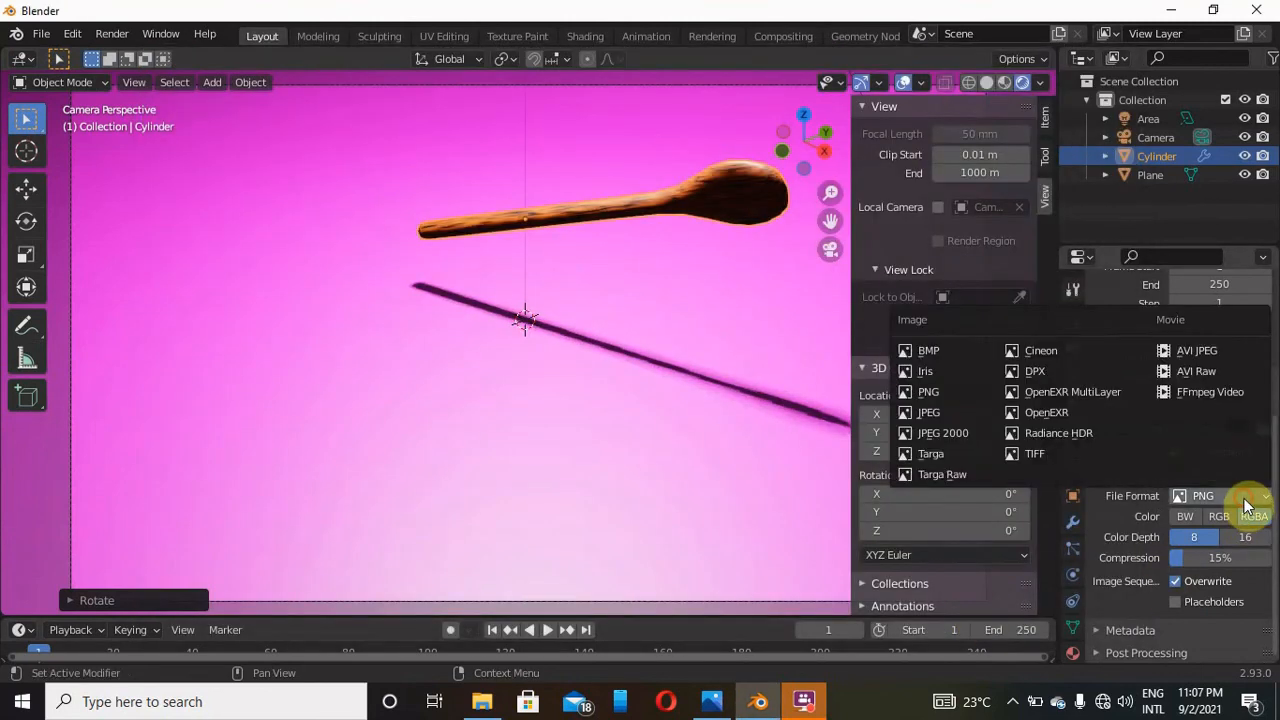
pyautogui.click(966, 412)
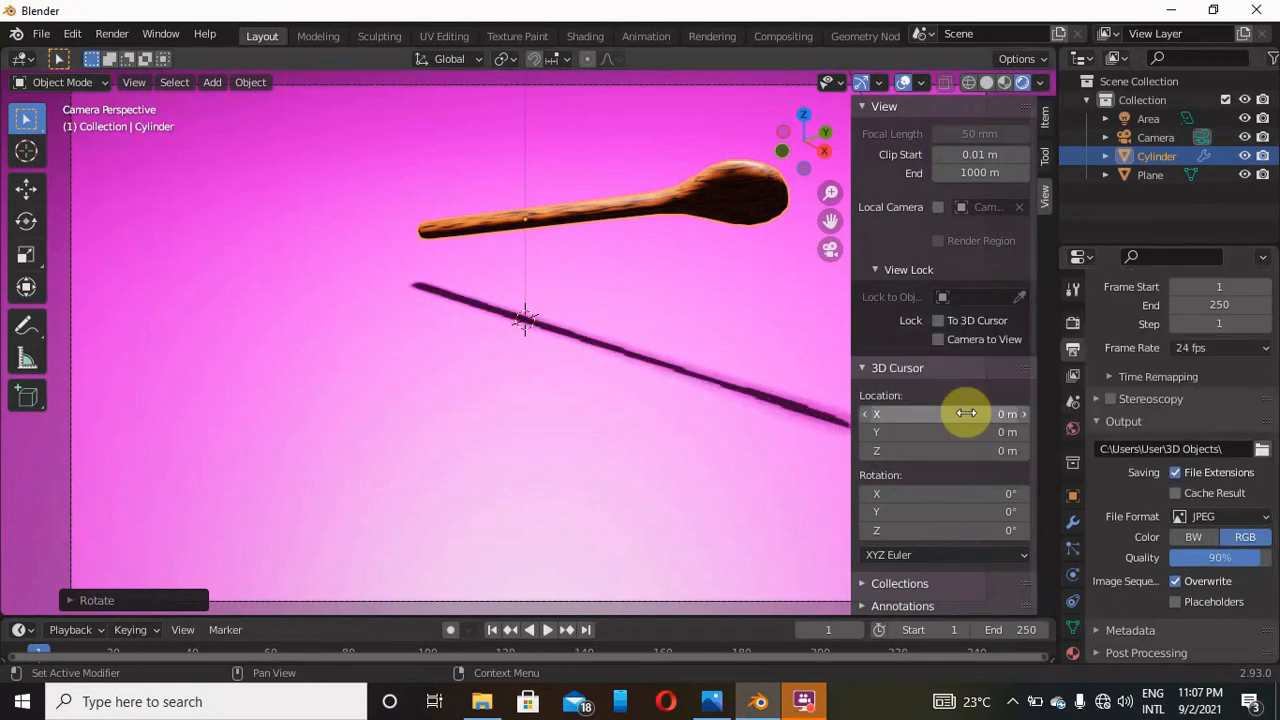
# Change the scene's render engine to Cycles
pyautogui.scroll(5, 1161, 486)
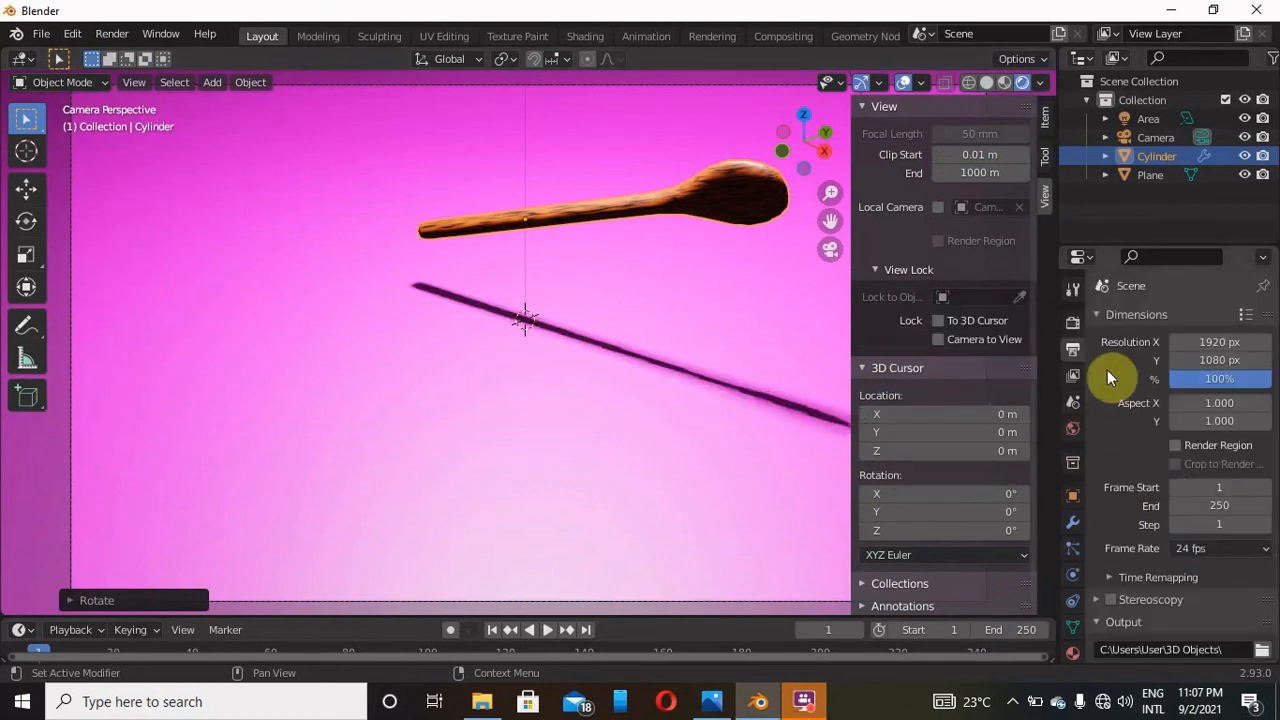
pyautogui.click(1072, 326)
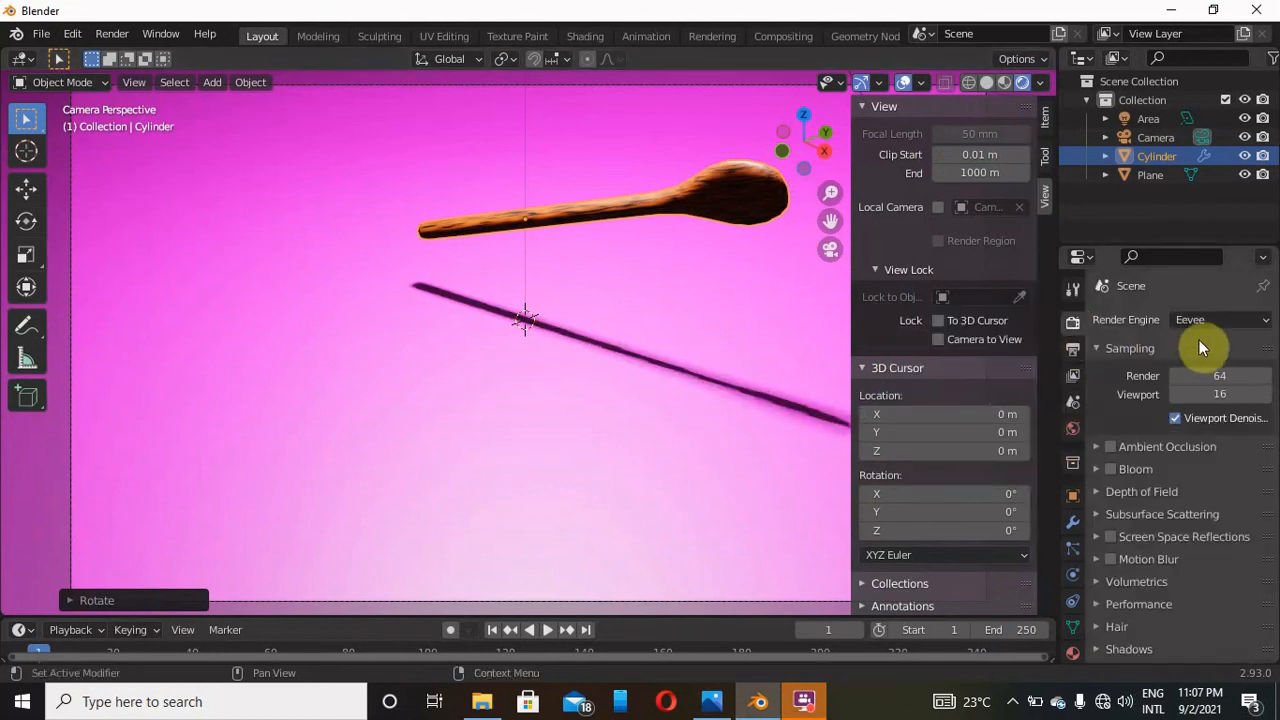
pyautogui.click(1229, 318)
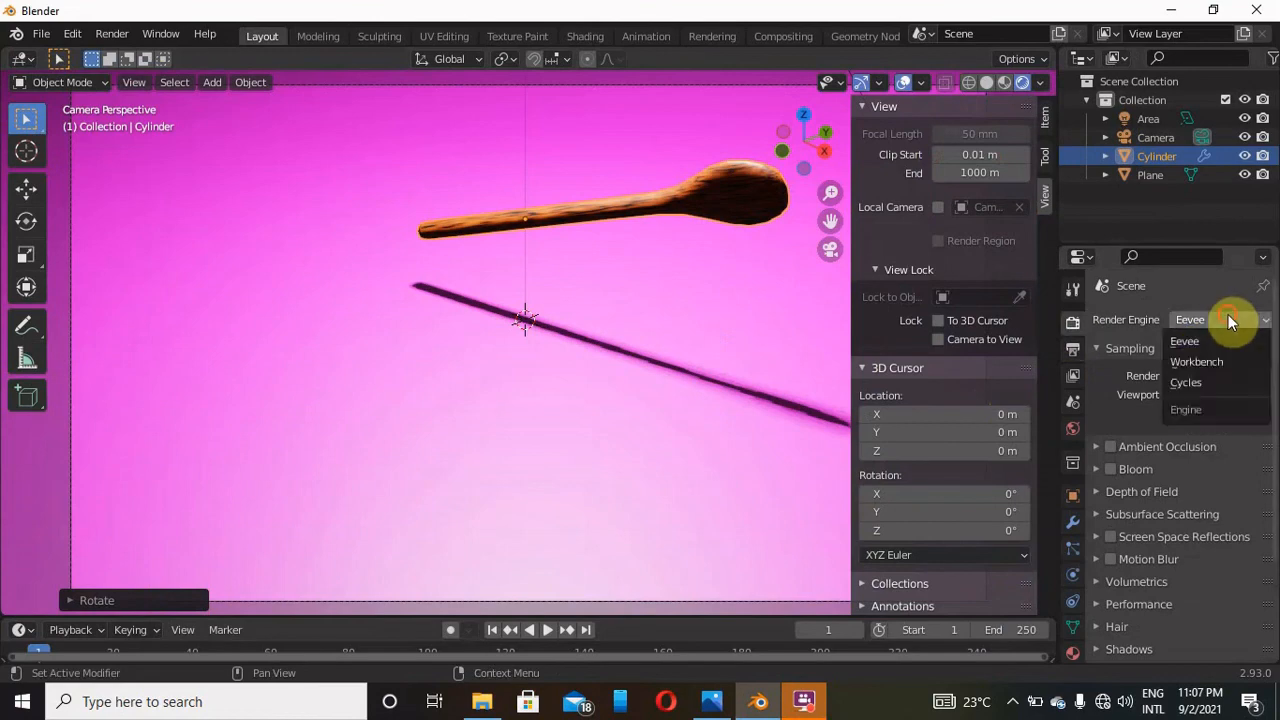
pyautogui.click(1193, 382)
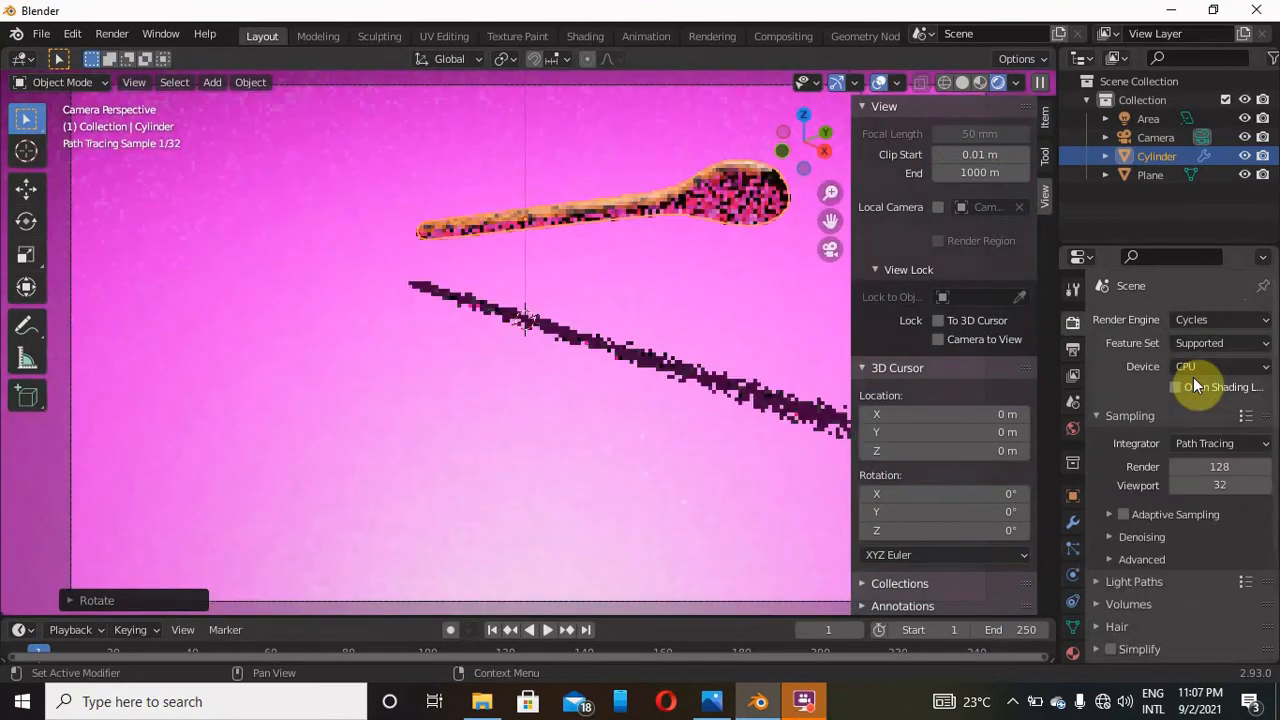